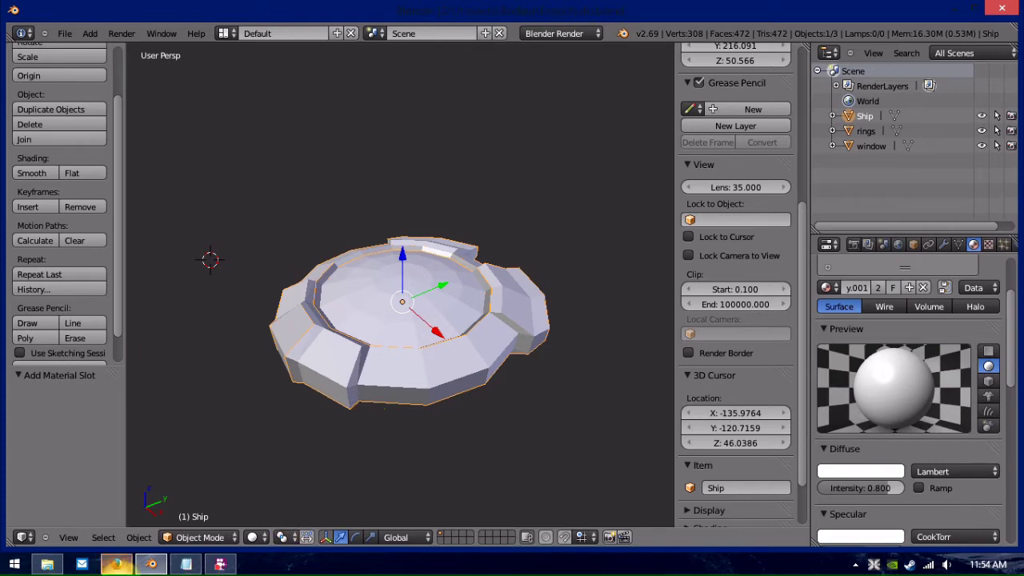
# Switch to Firefox and show the blender.org homepage offering the Blender 2.71 download.
pyautogui.click(116, 564)
pyautogui.click(132, 12)
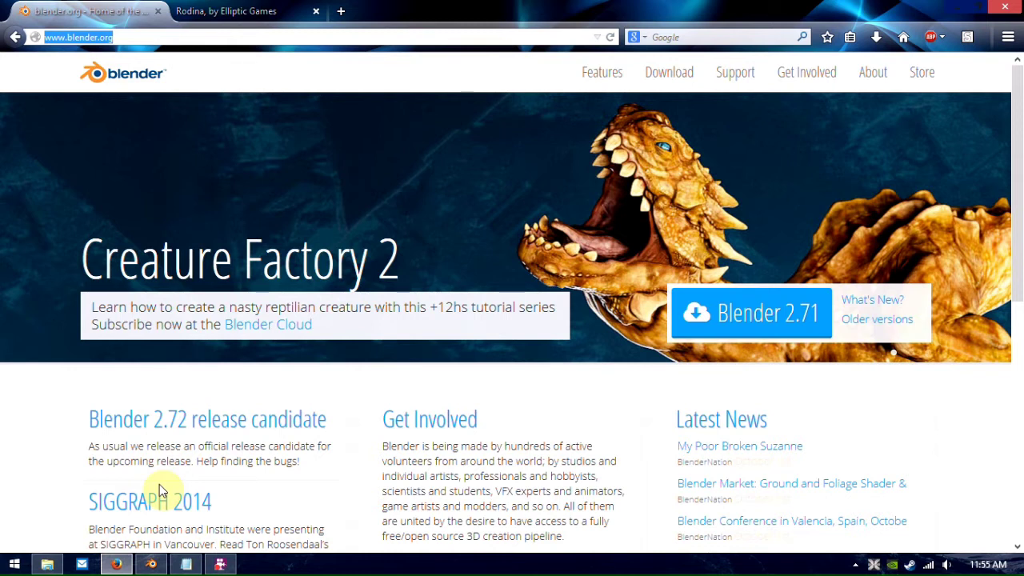
# Show the 'Rodina, by Elliptic Games' page and scroll past its trailer and Steam listing.
pyautogui.click(228, 8)
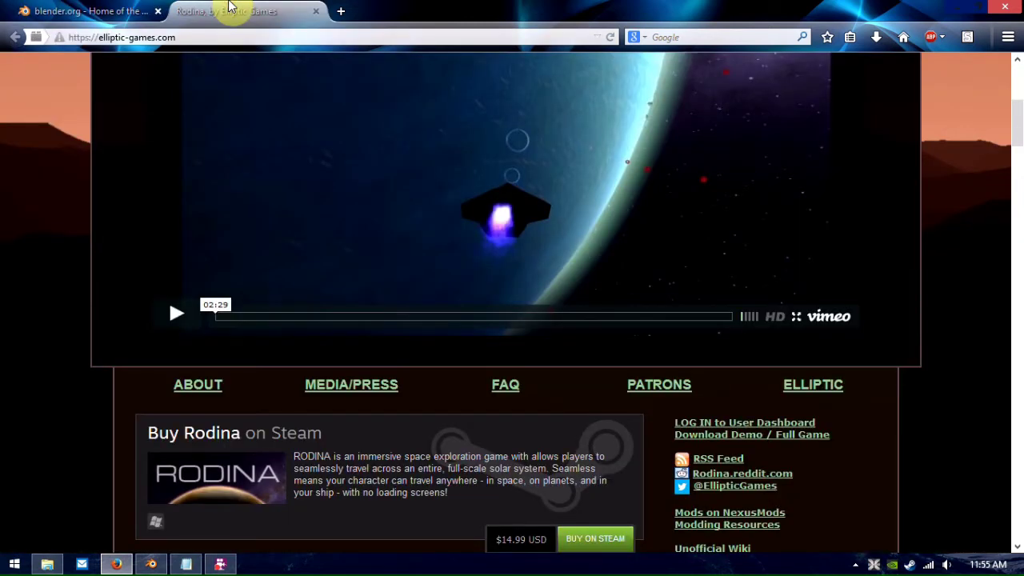
pyautogui.scroll(4, 397, 184)
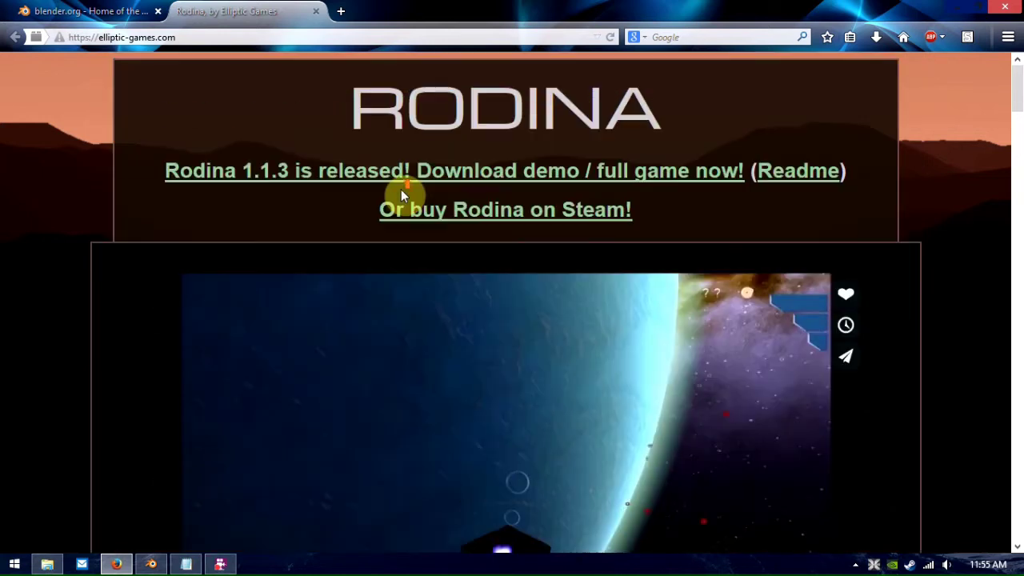
pyautogui.scroll(-3, 398, 196)
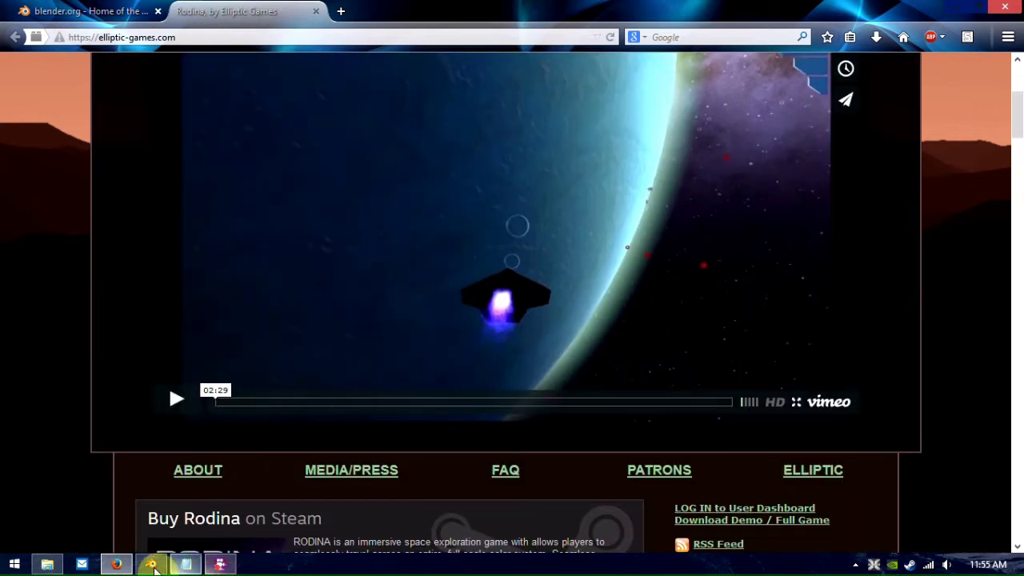
pyautogui.moveTo(152, 568)
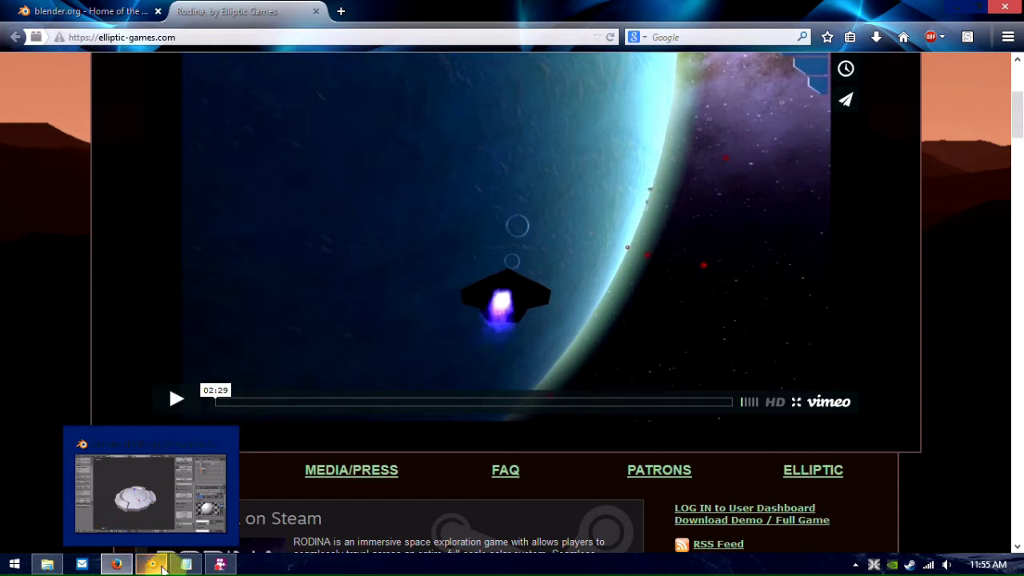
# Bring back the Blender ship scene, then browse to the Rodina Tutorial Scripts folder in File Explorer.
pyautogui.click(162, 568)
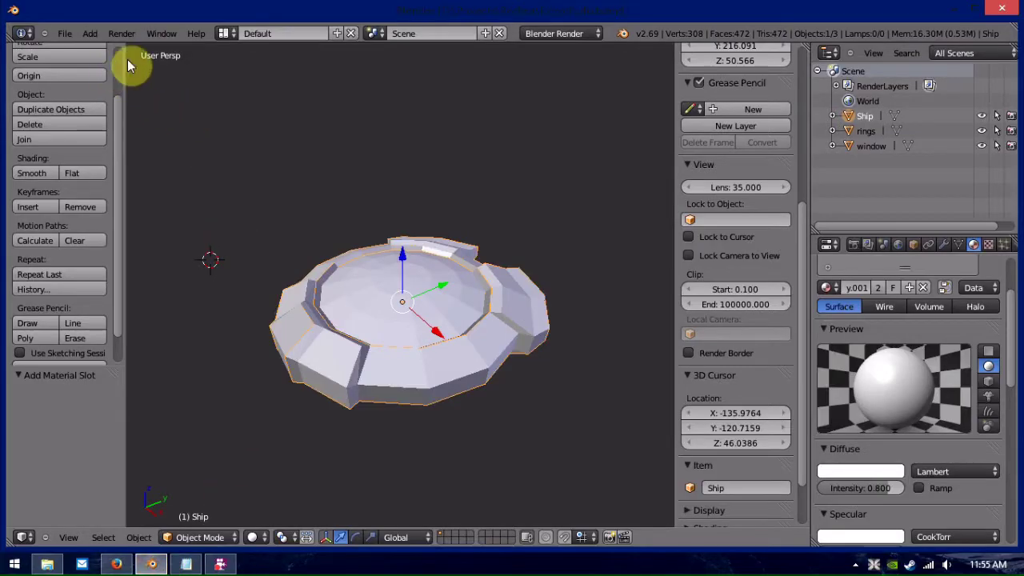
pyautogui.press('KP_4')
pyautogui.press('KP_4')
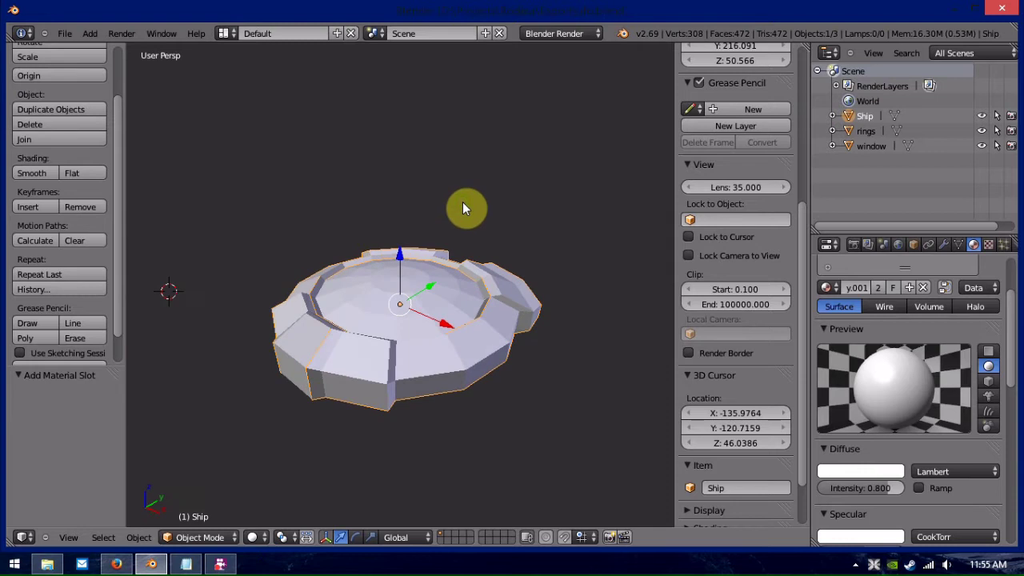
pyautogui.click(64, 33)
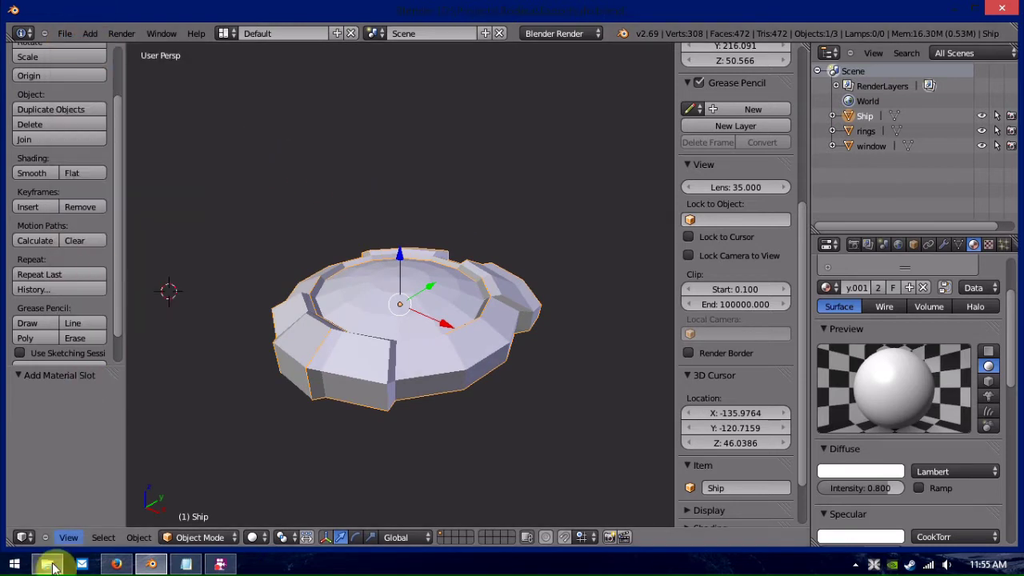
pyautogui.click(47, 563)
pyautogui.click(373, 279)
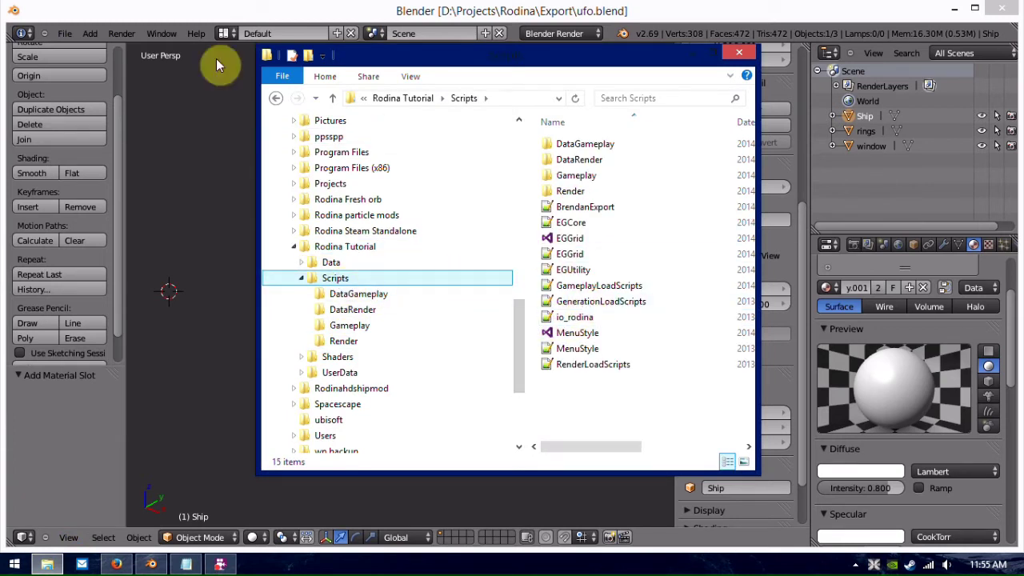
# Check the installed add-ons in Blender's User Preferences.
pyautogui.click(65, 34)
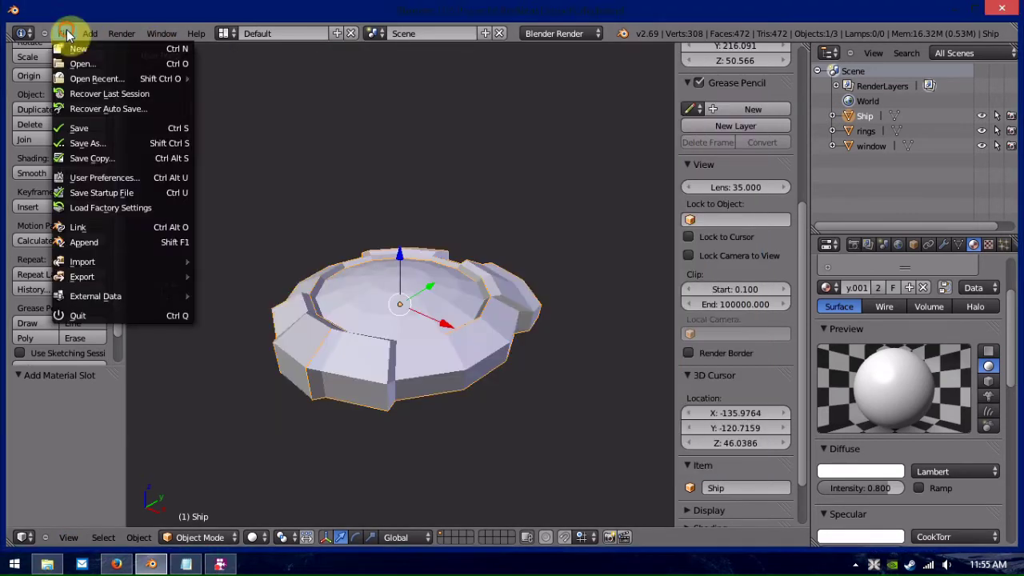
pyautogui.click(156, 175)
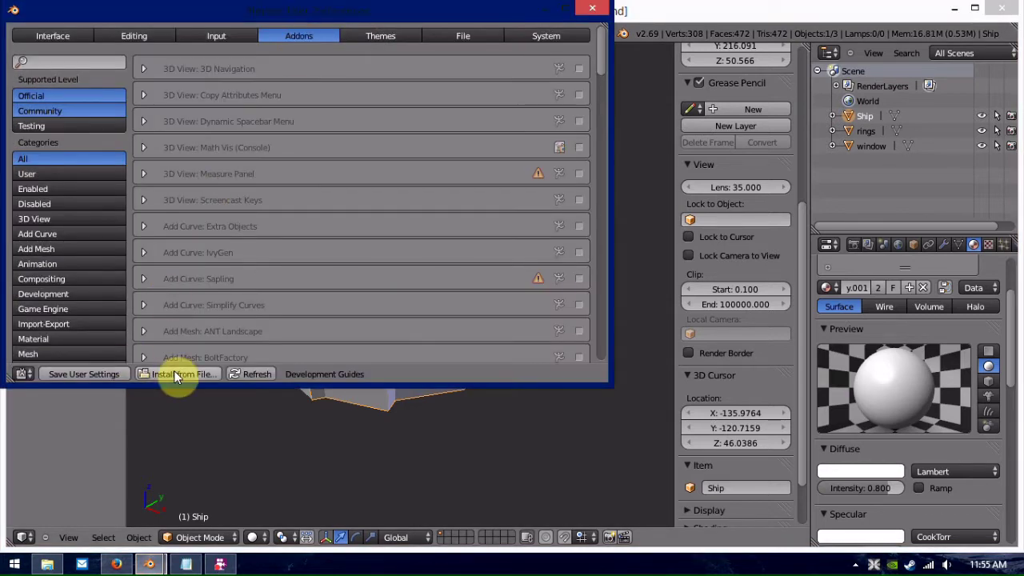
pyautogui.click(602, 14)
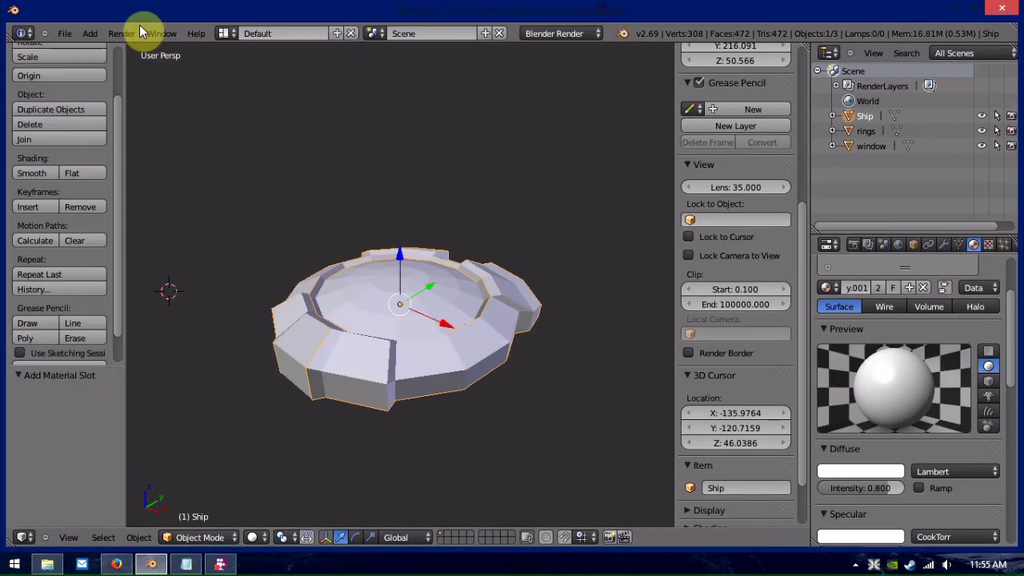
# Export the ship scene with File > Export > Export Brendan (.egm).
pyautogui.click(74, 33)
pyautogui.moveTo(115, 276)
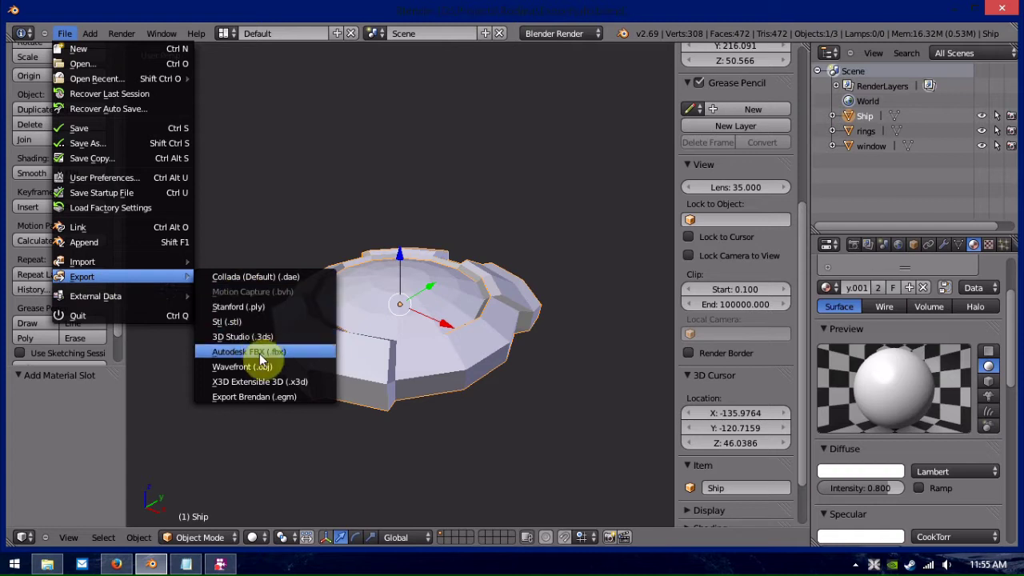
pyautogui.click(282, 398)
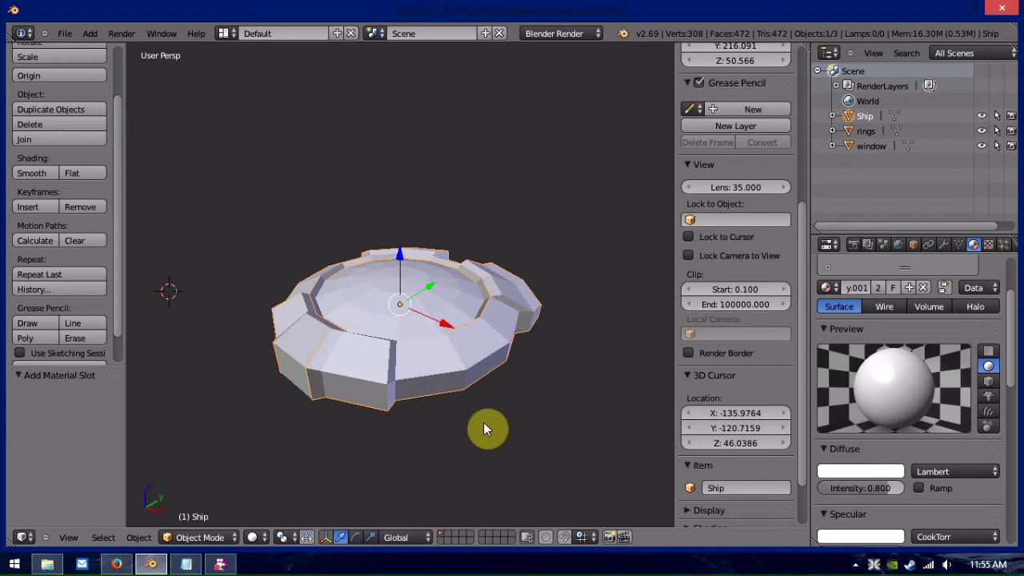
pyautogui.moveTo(484, 424); pyautogui.dragTo(538, 428, button='middle')
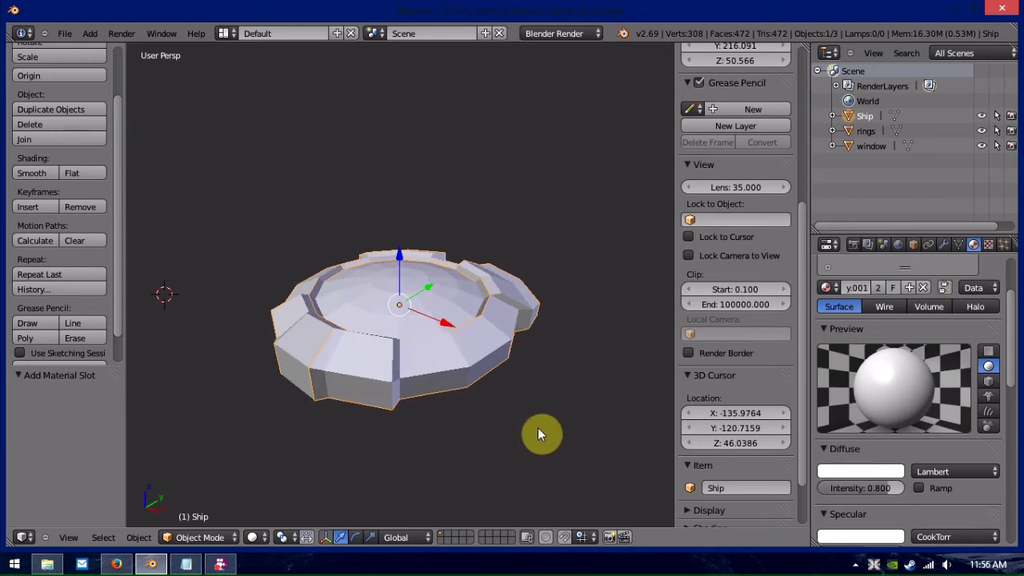
pyautogui.moveTo(541, 425); pyautogui.dragTo(513, 409, button='middle')
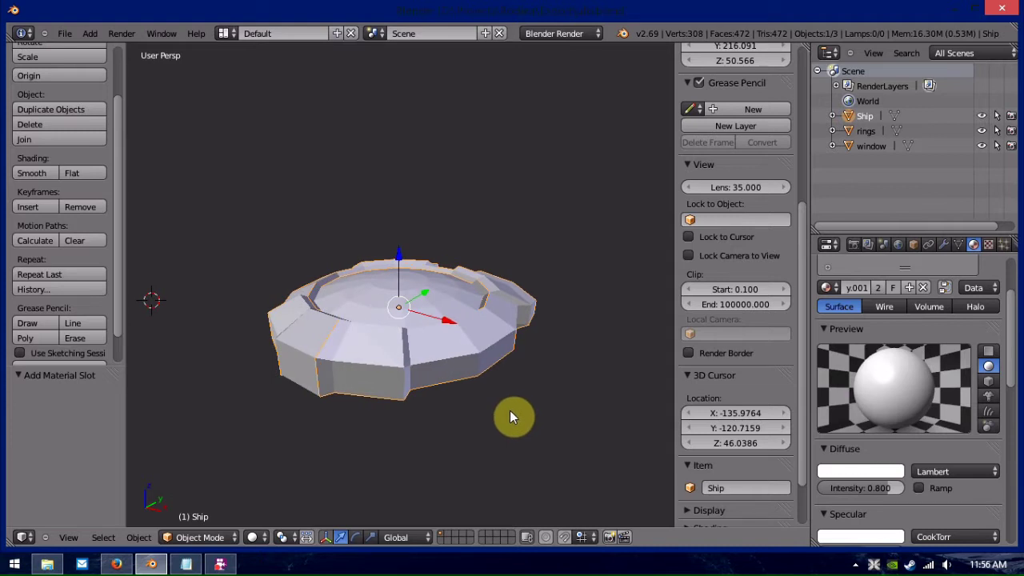
pyautogui.moveTo(509, 401); pyautogui.dragTo(496, 444, button='middle')
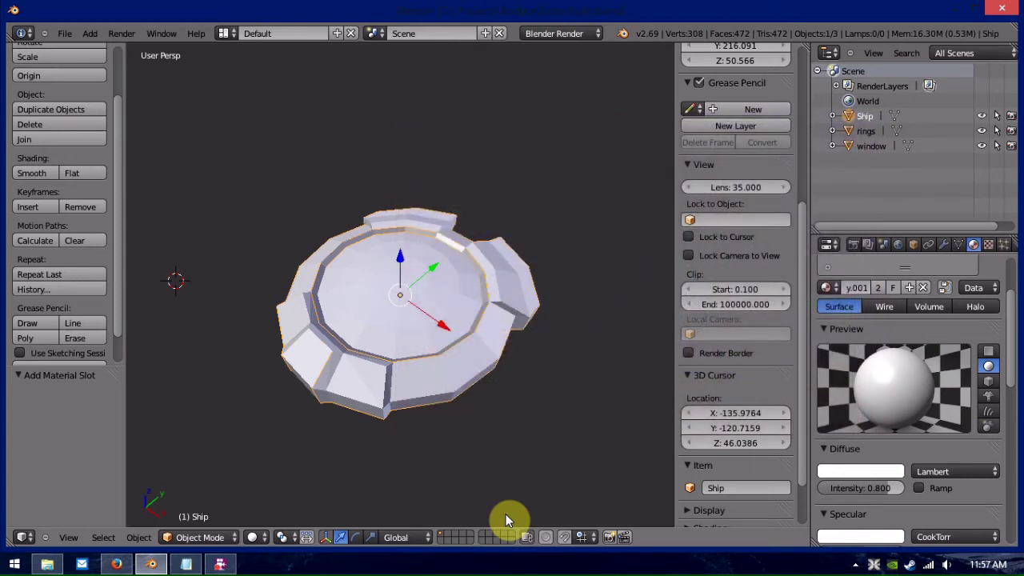
pyautogui.moveTo(372, 444); pyautogui.dragTo(416, 404, button='middle')
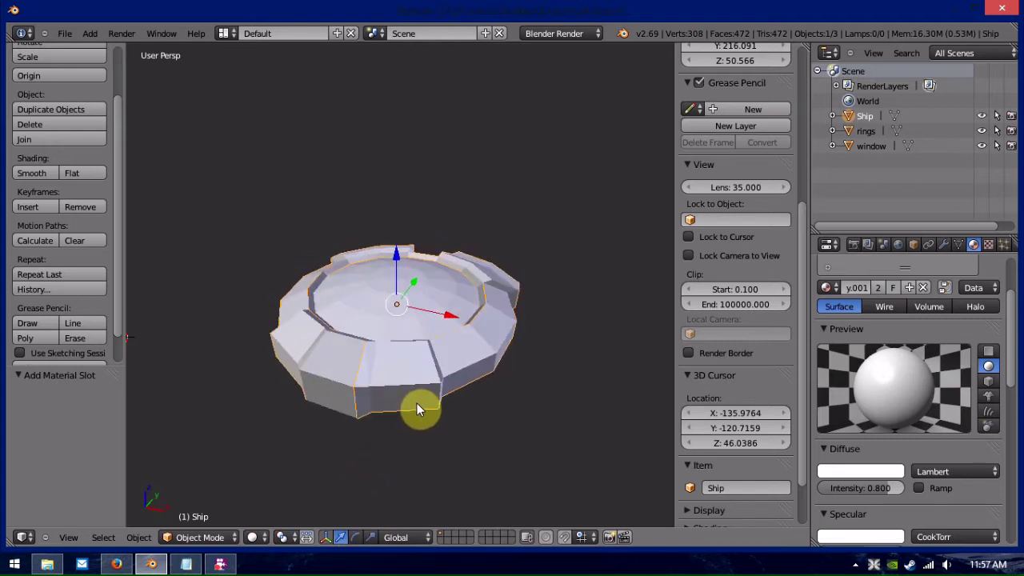
pyautogui.moveTo(549, 393); pyautogui.dragTo(596, 350, button='middle')
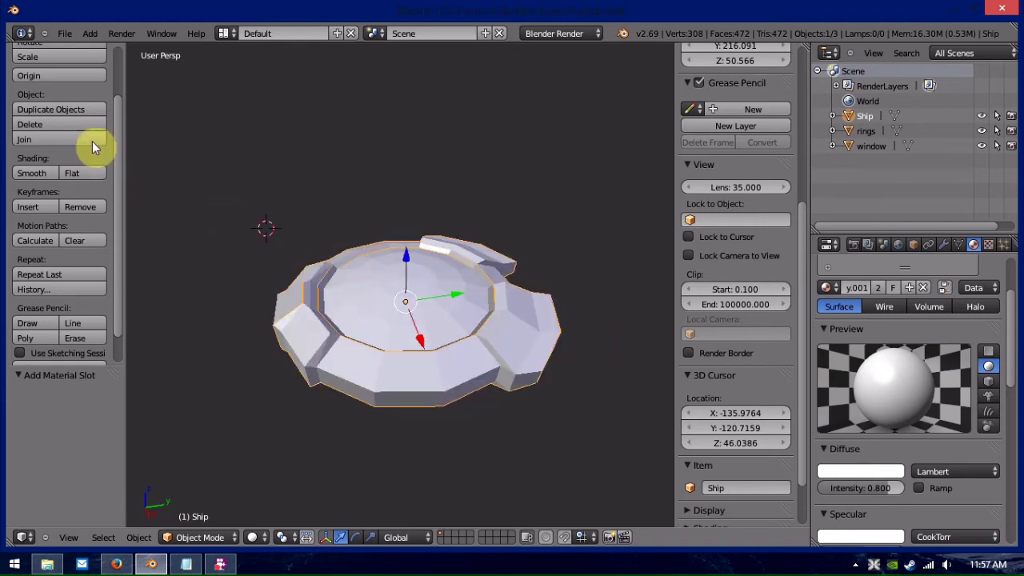
# Reload the saved ufo.blend from the recent files list.
pyautogui.click(63, 33)
pyautogui.moveTo(130, 76)
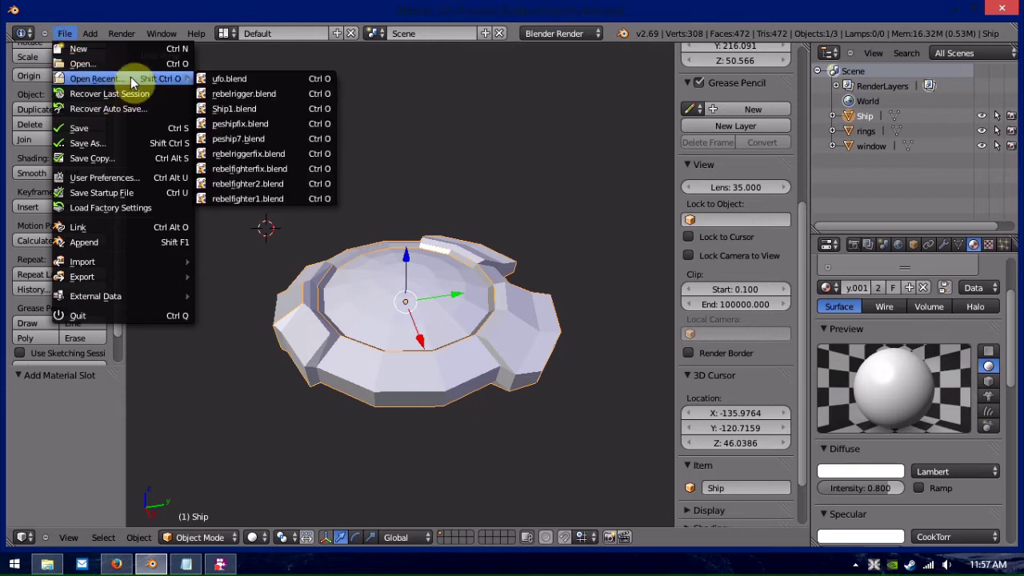
pyautogui.click(264, 78)
# Open rebelrigger.blend and inspect it, selecting the rebelclosed04 part.
pyautogui.click(64, 33)
pyautogui.moveTo(102, 79)
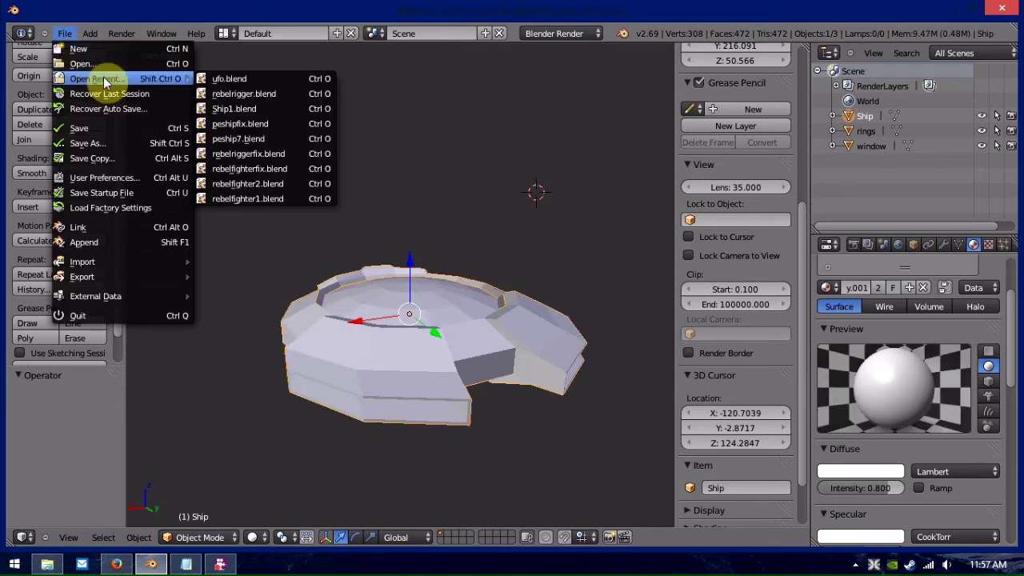
pyautogui.click(234, 94)
pyautogui.moveTo(430, 297); pyautogui.dragTo(561, 257, button='middle')
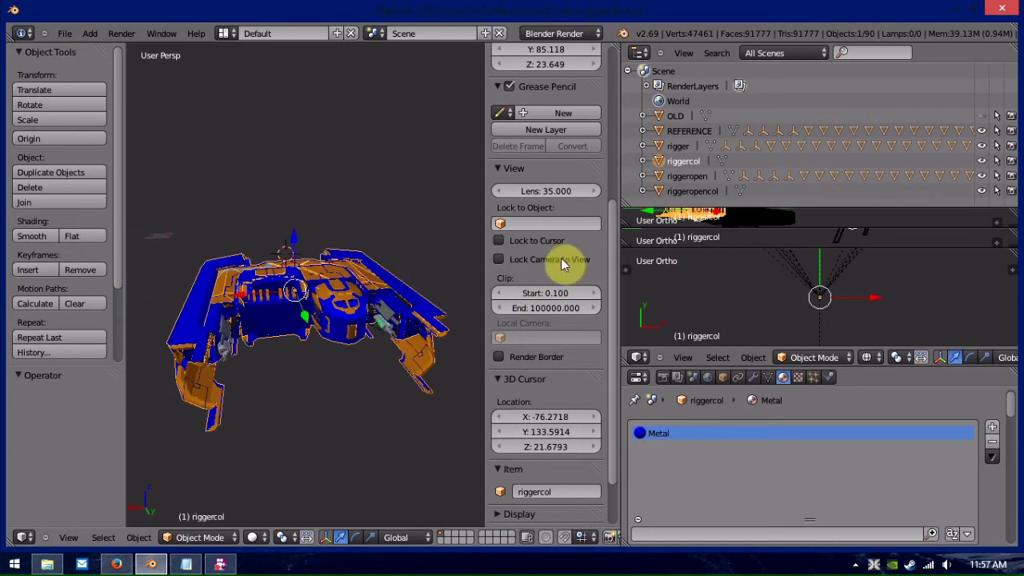
pyautogui.scroll(3, 286, 247)
pyautogui.moveTo(288, 221); pyautogui.dragTo(304, 162)
pyautogui.moveTo(304, 163); pyautogui.dragTo(368, 304, button='middle')
pyautogui.rightClick(277, 253)
pyautogui.scroll(4, 268, 294)
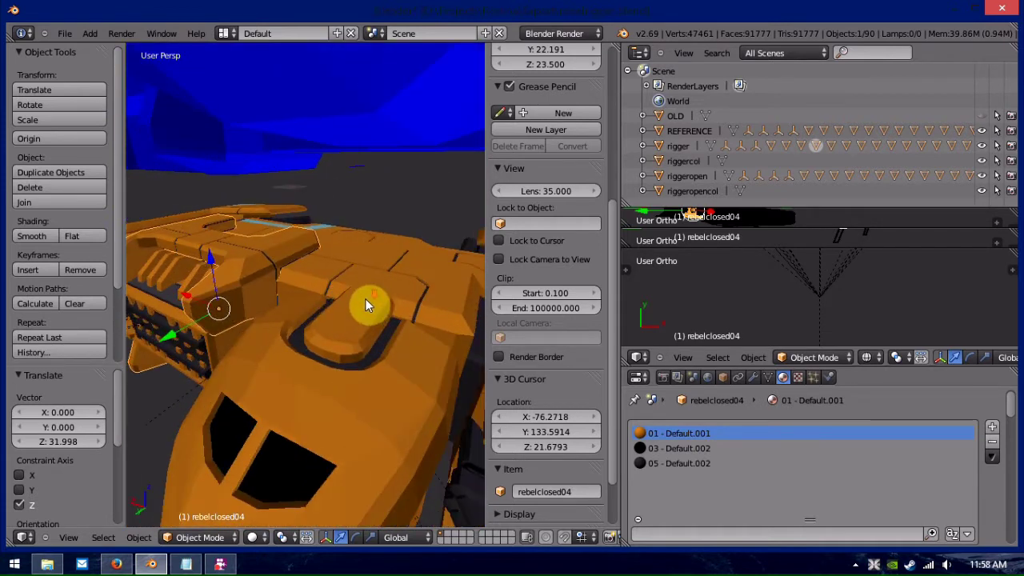
pyautogui.scroll(-5, 365, 299)
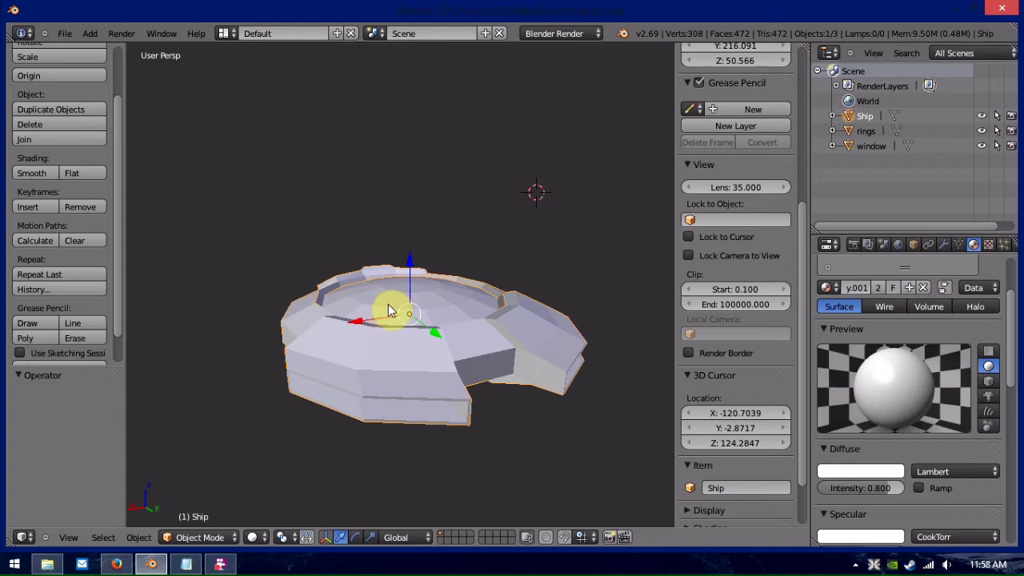
pyautogui.moveTo(392, 309); pyautogui.dragTo(355, 328, button='middle')
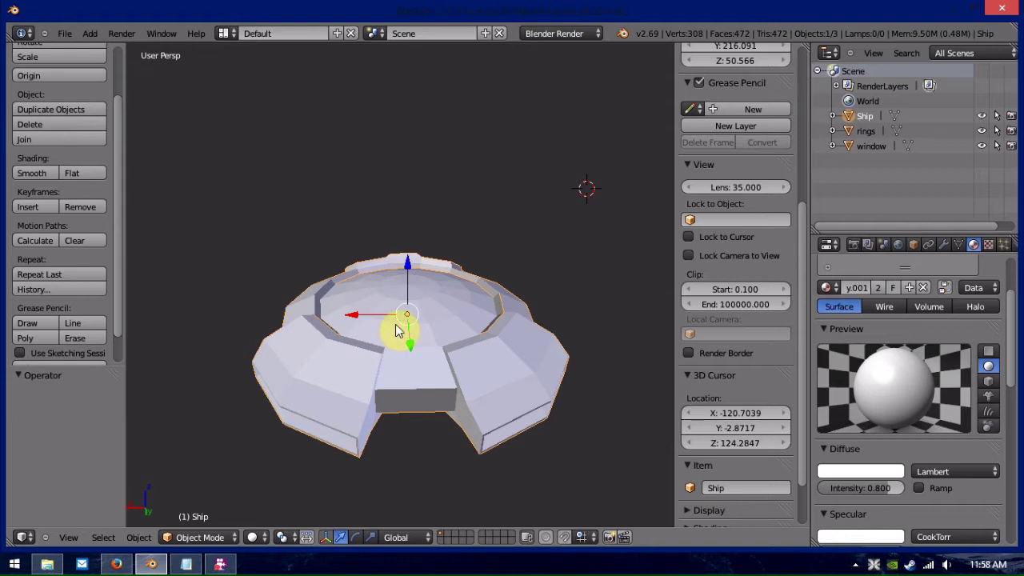
pyautogui.moveTo(408, 322); pyautogui.dragTo(470, 296, button='middle')
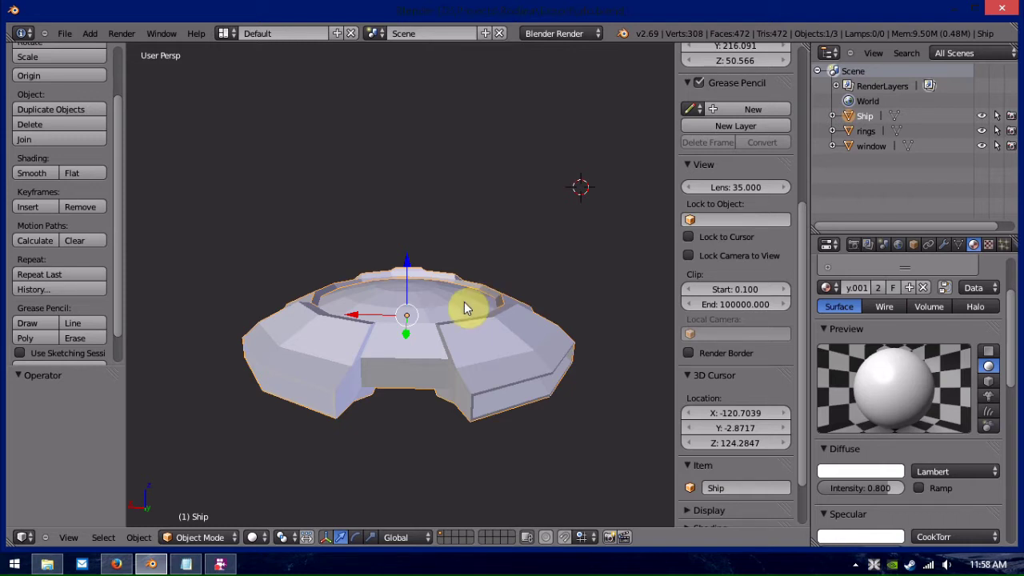
pyautogui.moveTo(465, 304); pyautogui.dragTo(536, 182, button='middle')
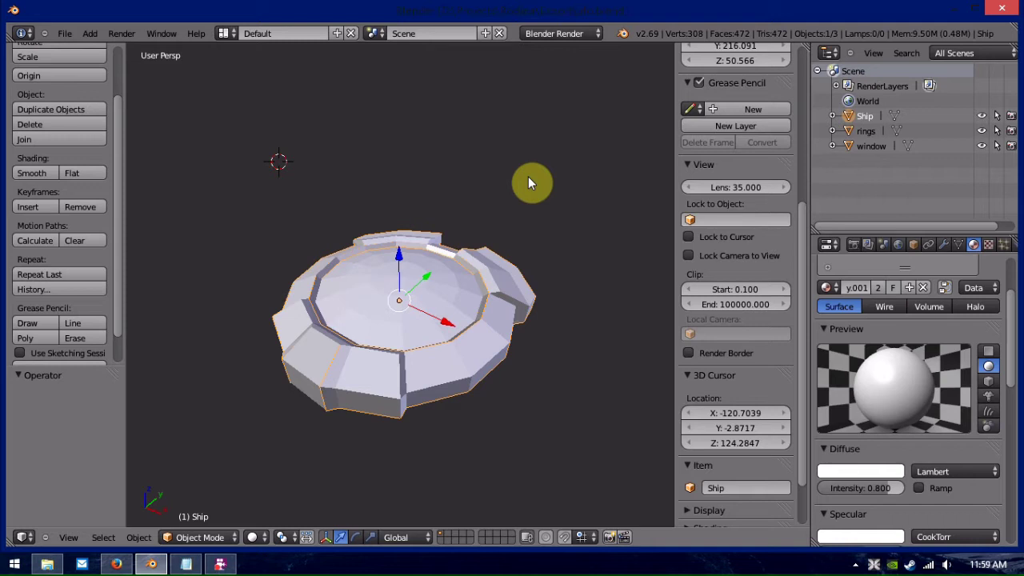
pyautogui.moveTo(488, 187); pyautogui.dragTo(530, 187, button='middle')
# Select the rings object and raise its Glow material's emit strength to 2.00.
pyautogui.rightClick(473, 274)
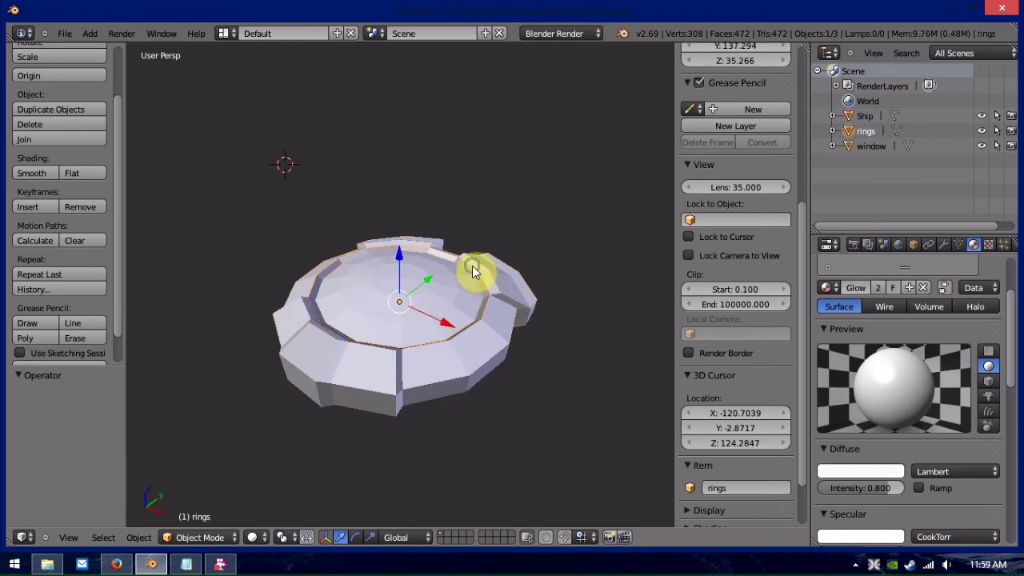
pyautogui.rightClick(469, 271)
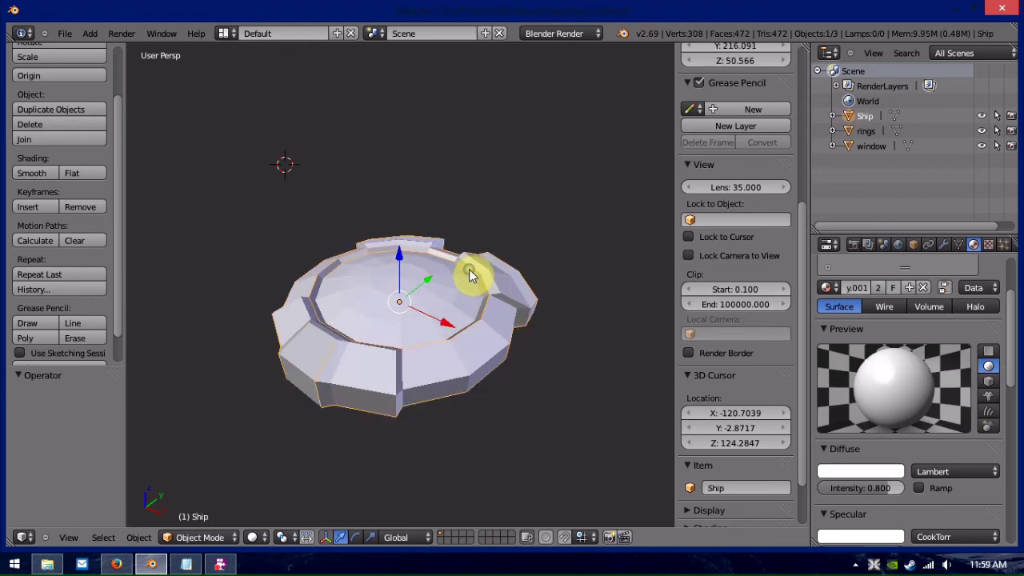
pyautogui.click(862, 131)
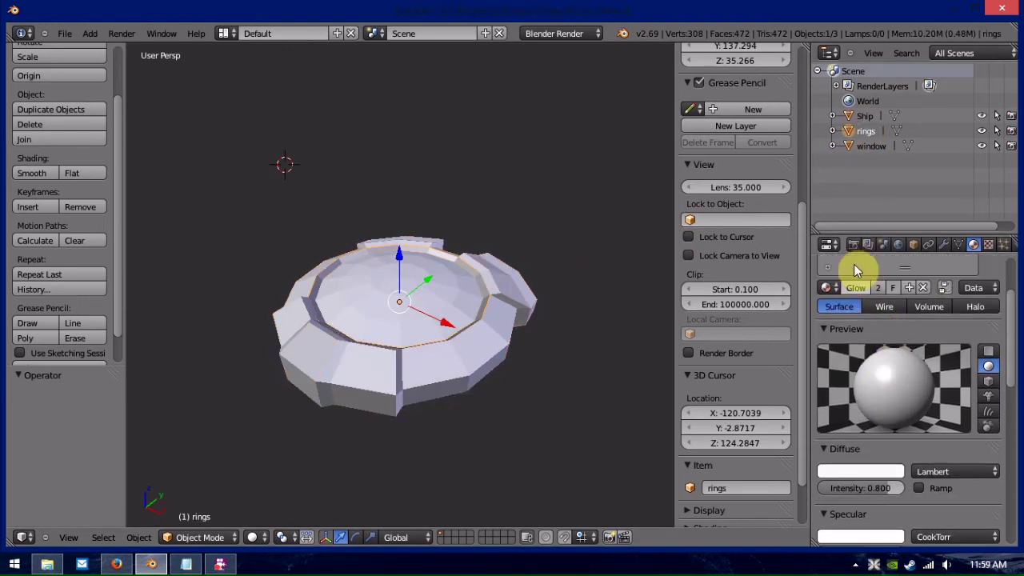
pyautogui.scroll(3, 856, 309)
pyautogui.scroll(-5, 855, 339)
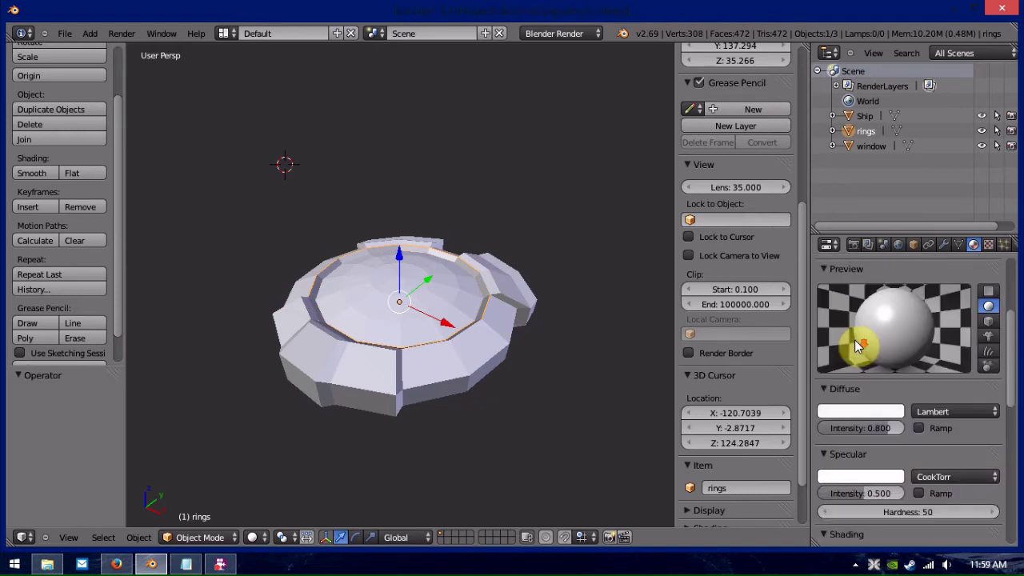
pyautogui.scroll(-4, 858, 346)
pyautogui.moveTo(836, 441); pyautogui.dragTo(941, 436)
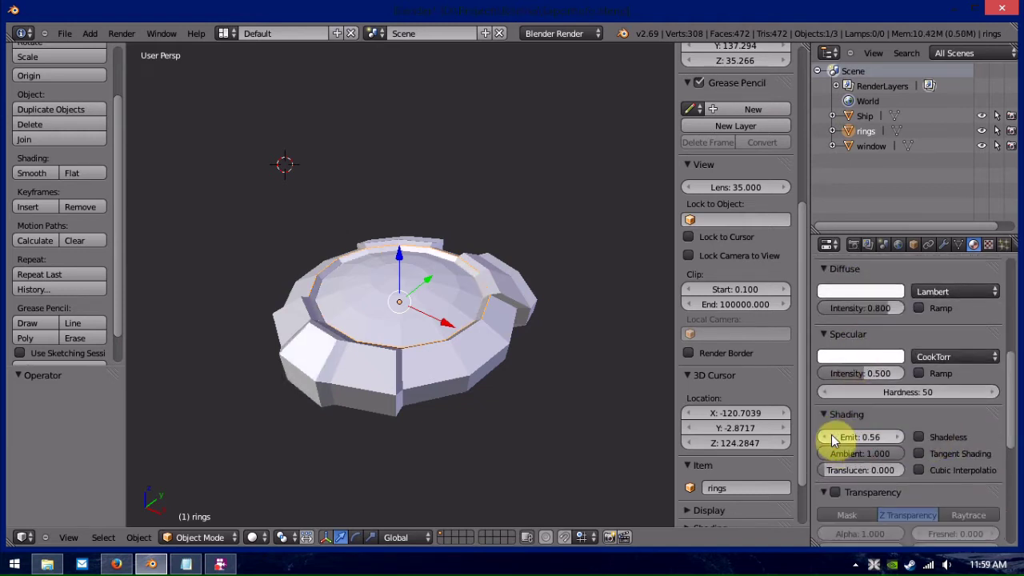
pyautogui.moveTo(832, 439); pyautogui.dragTo(936, 439)
pyautogui.moveTo(313, 354); pyautogui.dragTo(424, 360, button='middle')
pyautogui.scroll(5, 912, 336)
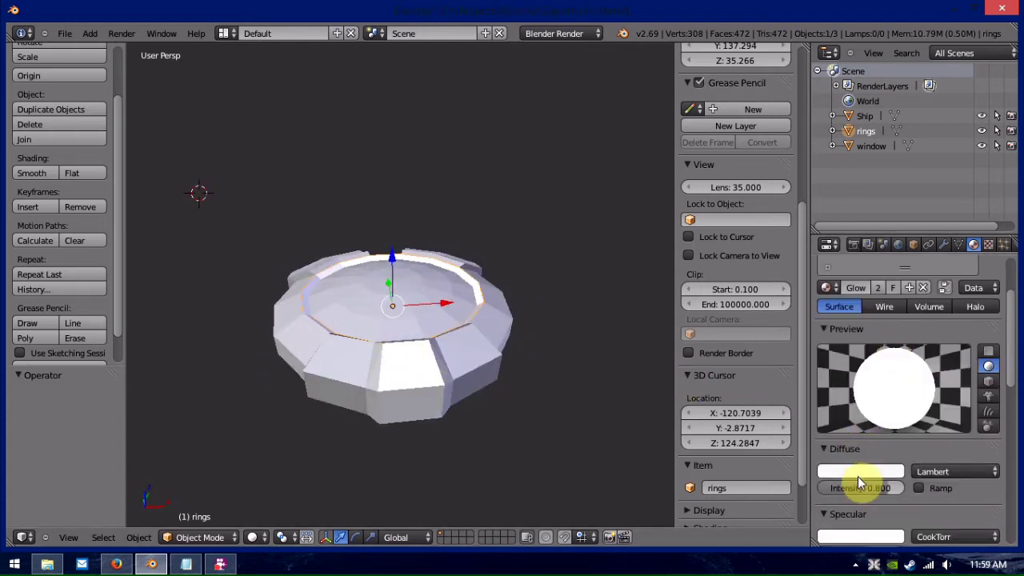
# Set the rings' diffuse colour to cyan and orbit to inspect the glow.
pyautogui.click(859, 471)
pyautogui.moveTo(842, 314); pyautogui.dragTo(842, 268)
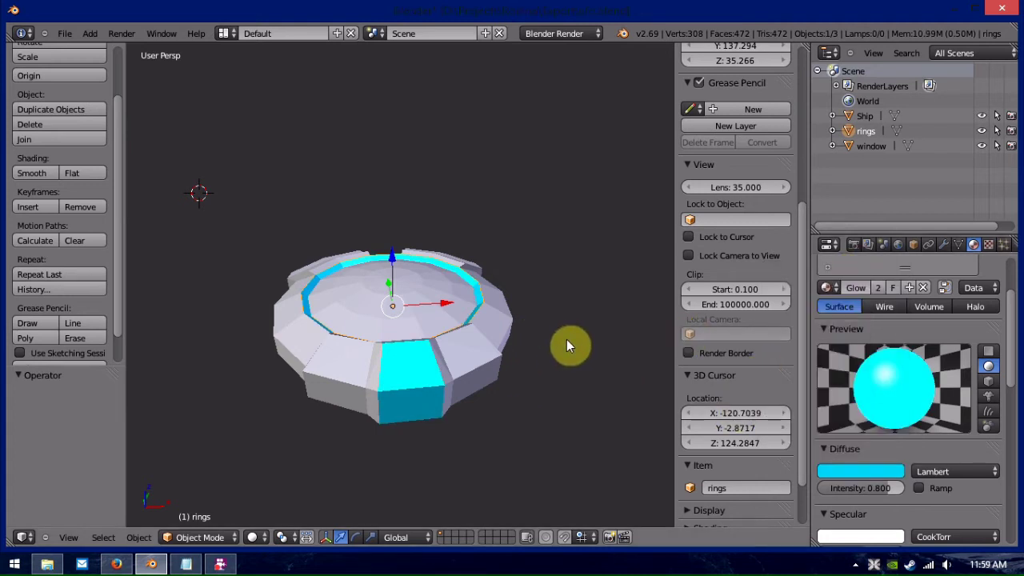
pyautogui.moveTo(566, 340); pyautogui.dragTo(492, 344, button='middle')
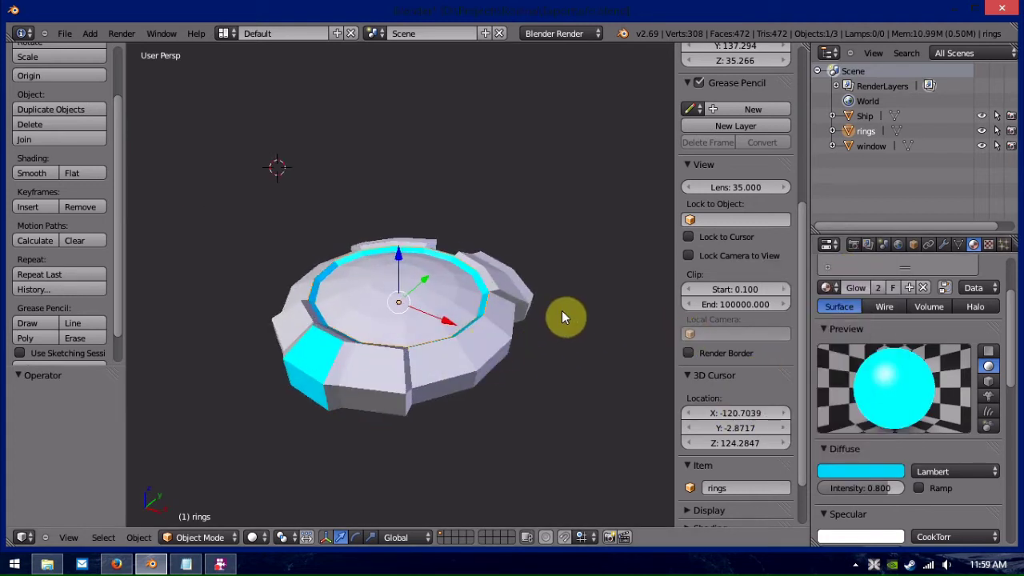
pyautogui.moveTo(561, 310)
pyautogui.mouseDown(button='middle')
pyautogui.moveTo(624, 328)
pyautogui.moveTo(622, 240)
pyautogui.moveTo(582, 266)
pyautogui.mouseUp(button='middle')
pyautogui.scroll(-5, 888, 444)
pyautogui.scroll(-1, 888, 444)
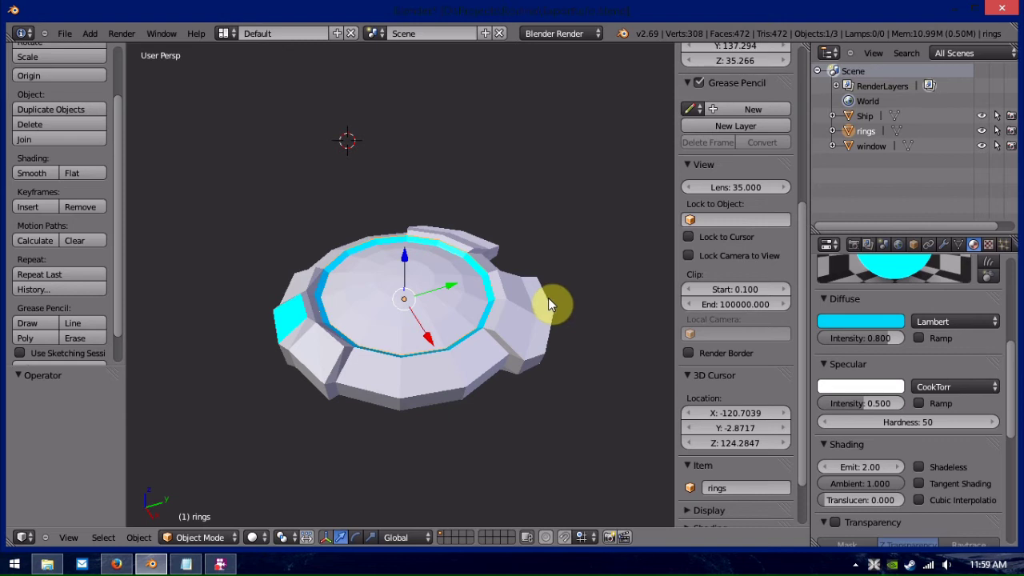
pyautogui.moveTo(549, 299); pyautogui.dragTo(473, 304, button='middle')
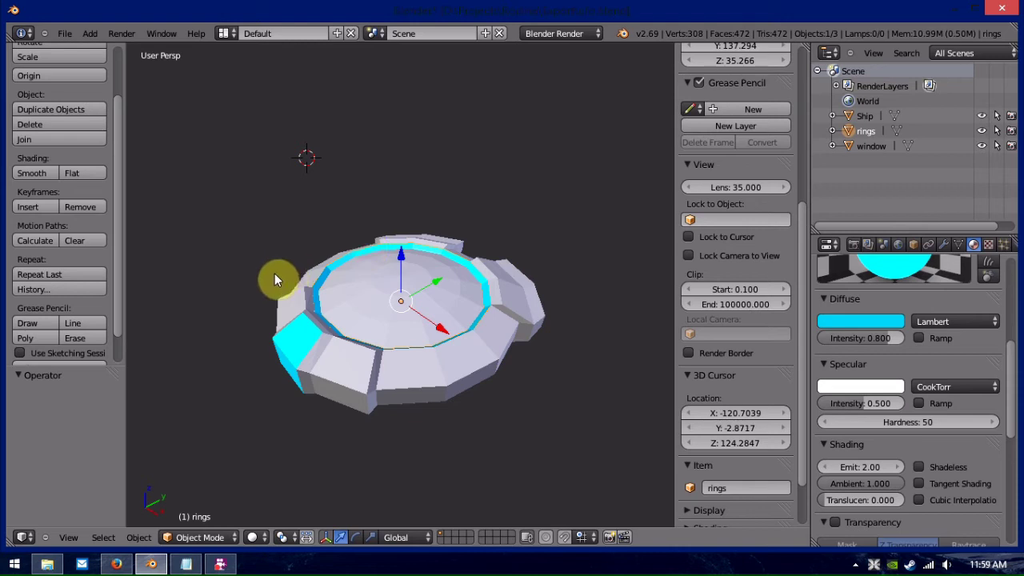
pyautogui.scroll(7, 926, 327)
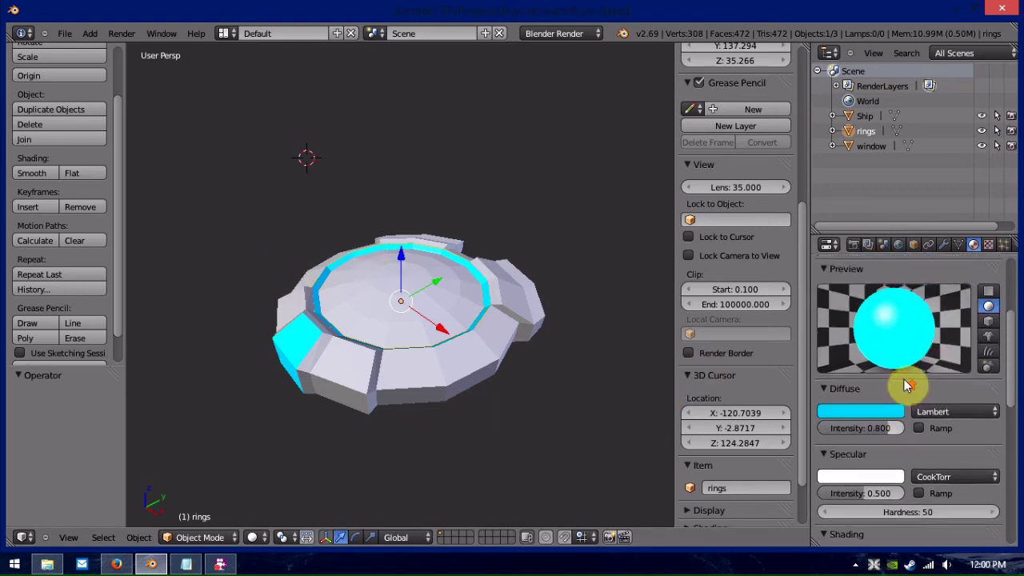
# Select the Ship and set its material's diffuse colour to red.
pyautogui.rightClick(459, 347)
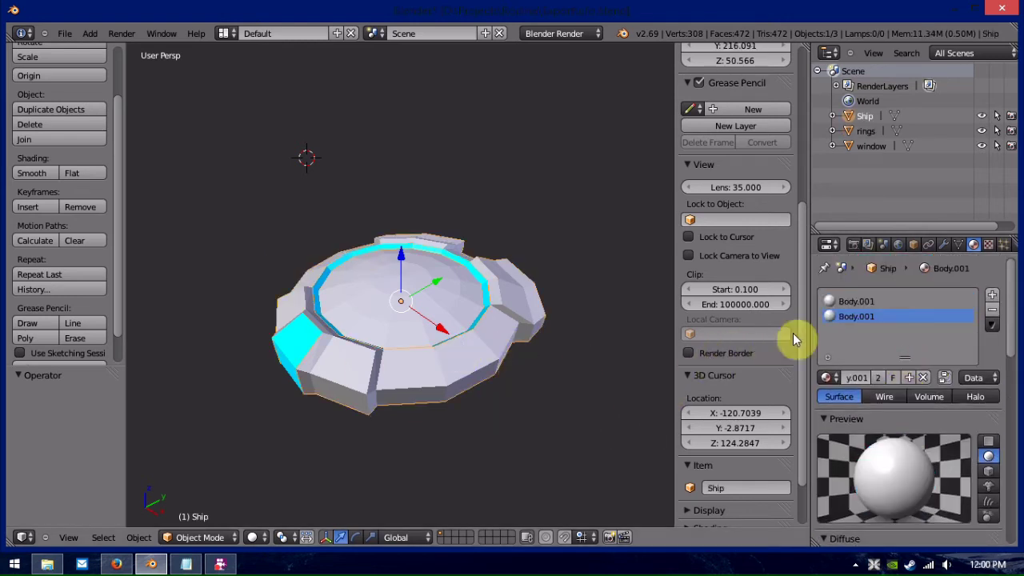
pyautogui.scroll(-3, 868, 419)
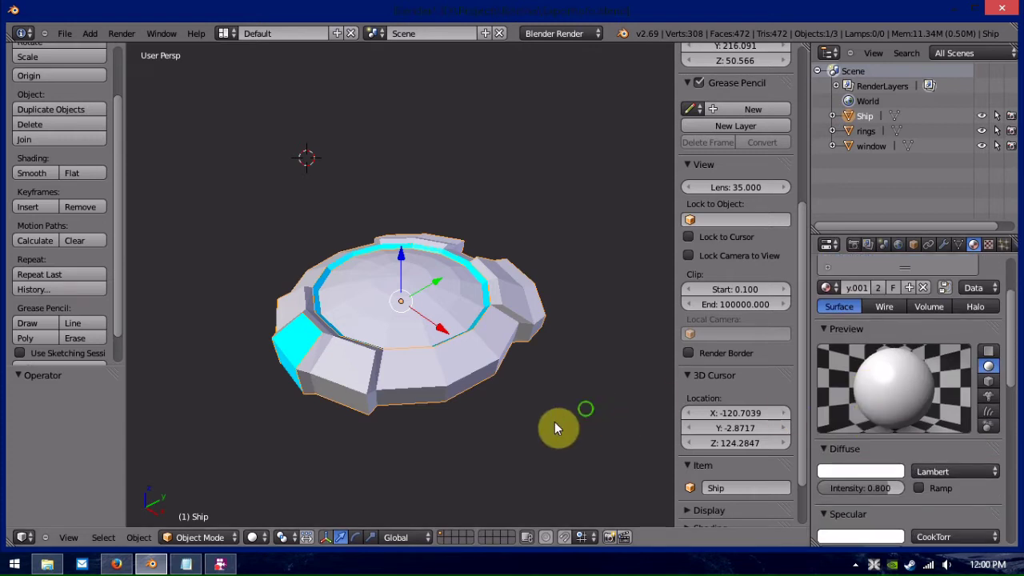
pyautogui.moveTo(557, 427); pyautogui.dragTo(507, 456, button='middle')
pyautogui.moveTo(600, 473)
pyautogui.mouseDown(button='middle')
pyautogui.moveTo(571, 416)
pyautogui.moveTo(590, 359)
pyautogui.moveTo(590, 405)
pyautogui.moveTo(593, 311)
pyautogui.moveTo(459, 503)
pyautogui.moveTo(608, 487)
pyautogui.mouseUp(button='middle')
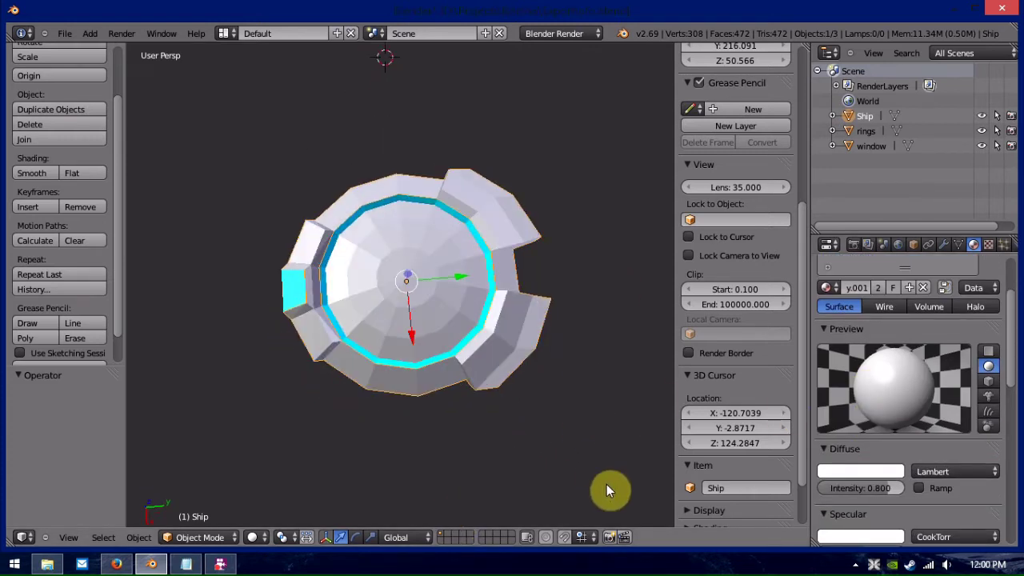
pyautogui.click(860, 471)
pyautogui.click(828, 368)
pyautogui.scroll(5, 842, 431)
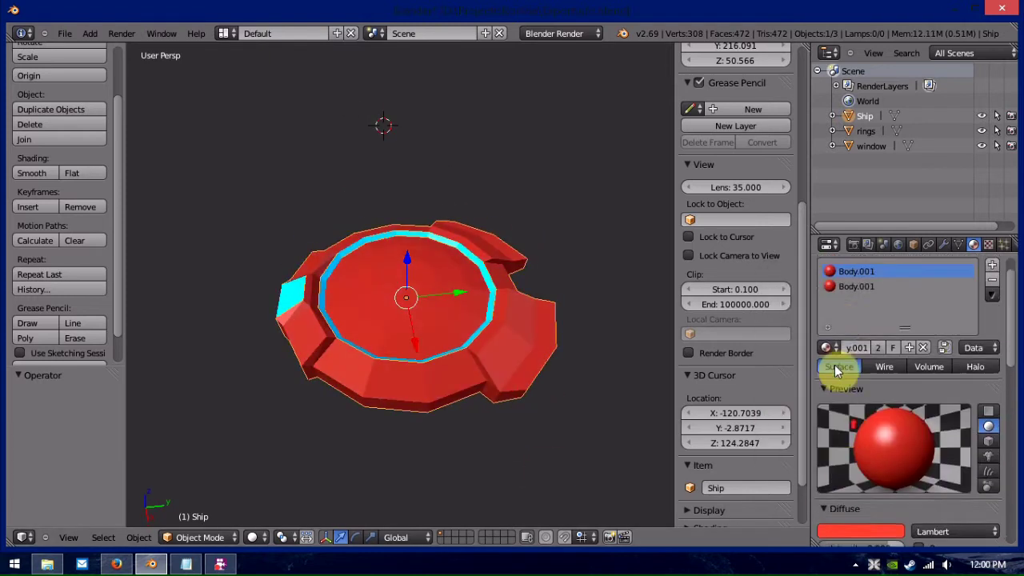
# Choose the red Body.001 material slot and enter Edit Mode on the hull.
pyautogui.moveTo(672, 378)
pyautogui.mouseDown(button='middle')
pyautogui.moveTo(642, 382)
pyautogui.moveTo(674, 380)
pyautogui.mouseUp(button='middle')
pyautogui.hotkey('ctrl', 'z')
pyautogui.click(856, 316)
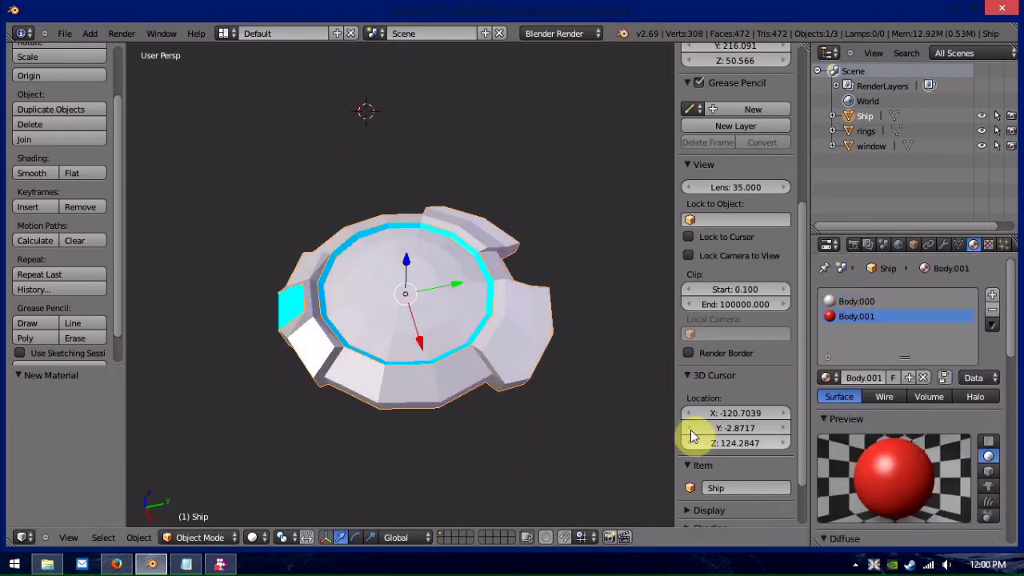
pyautogui.press('Tab')
# Assign Body.001 to the selected top face and return to Object Mode.
pyautogui.click(850, 374)
pyautogui.press('Tab')
pyautogui.moveTo(557, 357); pyautogui.dragTo(559, 411, button='middle')
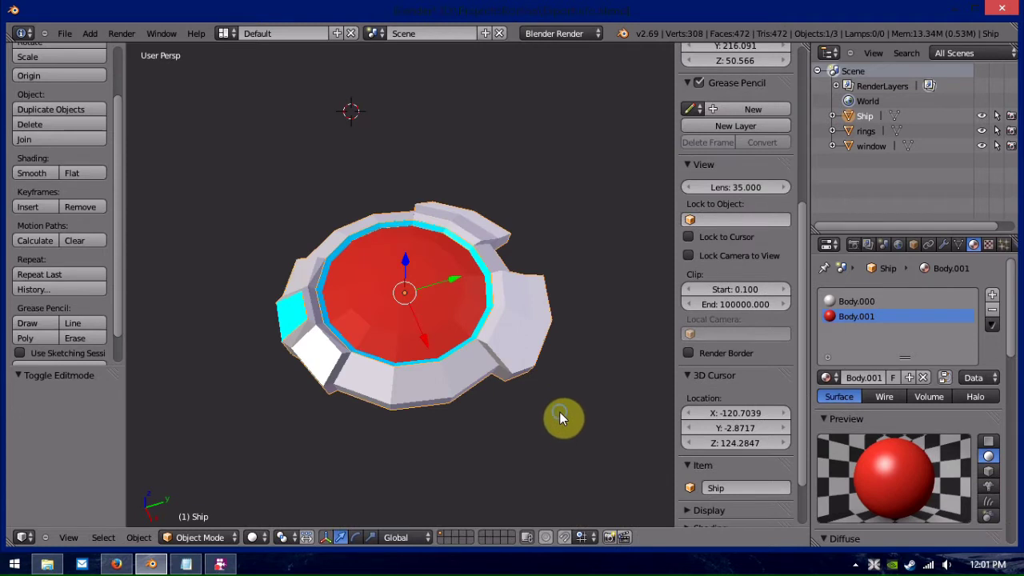
# Parent the rings and window objects to Ship in the Outliner.
pyautogui.moveTo(622, 258); pyautogui.dragTo(853, 125, button='middle')
pyautogui.moveTo(853, 125); pyautogui.dragTo(864, 166)
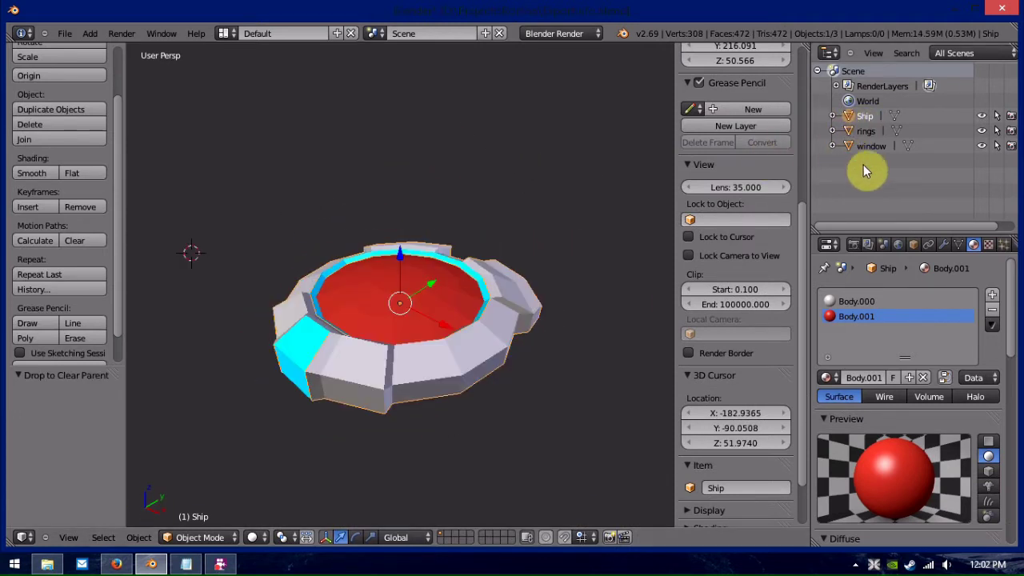
pyautogui.moveTo(583, 142); pyautogui.dragTo(552, 153, button='middle')
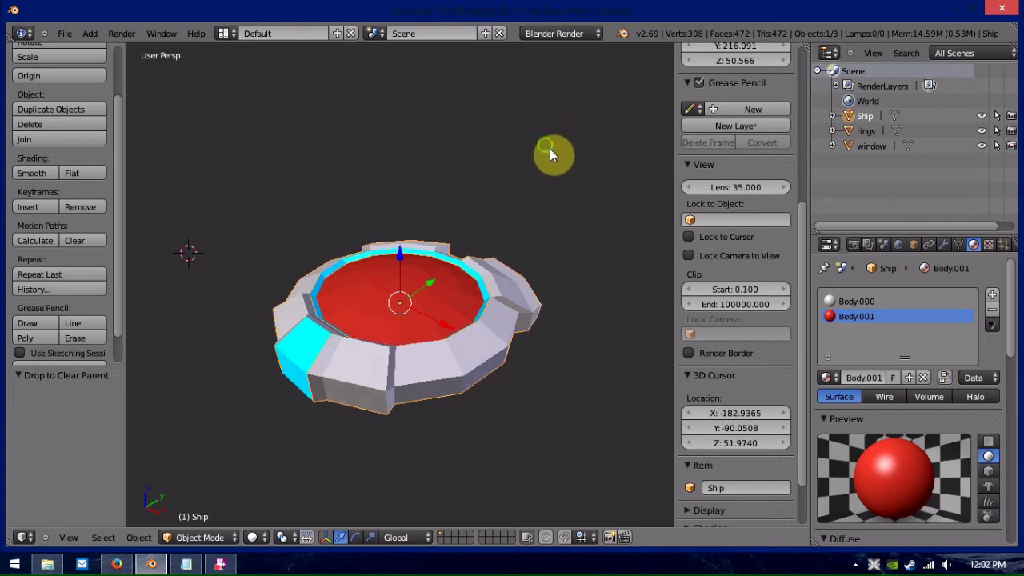
pyautogui.moveTo(850, 136); pyautogui.dragTo(848, 128)
pyautogui.click(833, 116)
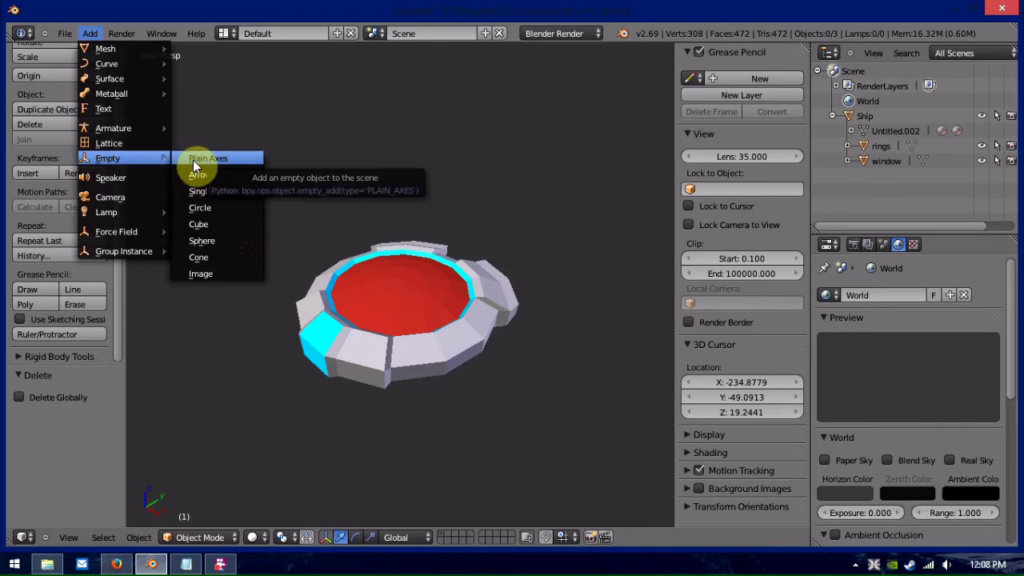
# Add a Plain Axes empty and move it level with the ship's rim beside the hull.
pyautogui.click(193, 159)
pyautogui.moveTo(251, 163); pyautogui.dragTo(385, 158, button='middle')
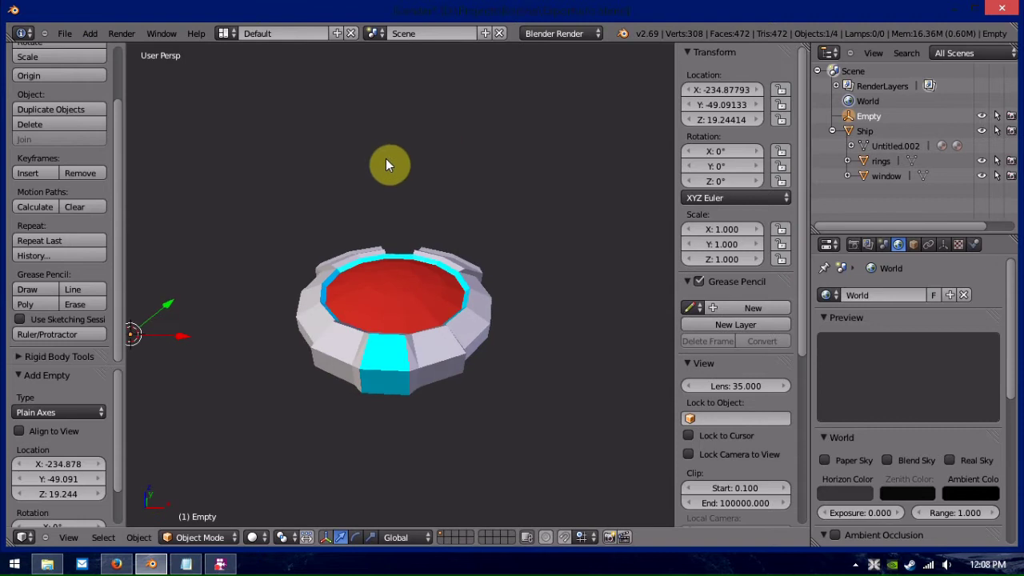
pyautogui.moveTo(187, 344); pyautogui.dragTo(225, 339)
pyautogui.moveTo(304, 344); pyautogui.dragTo(324, 346)
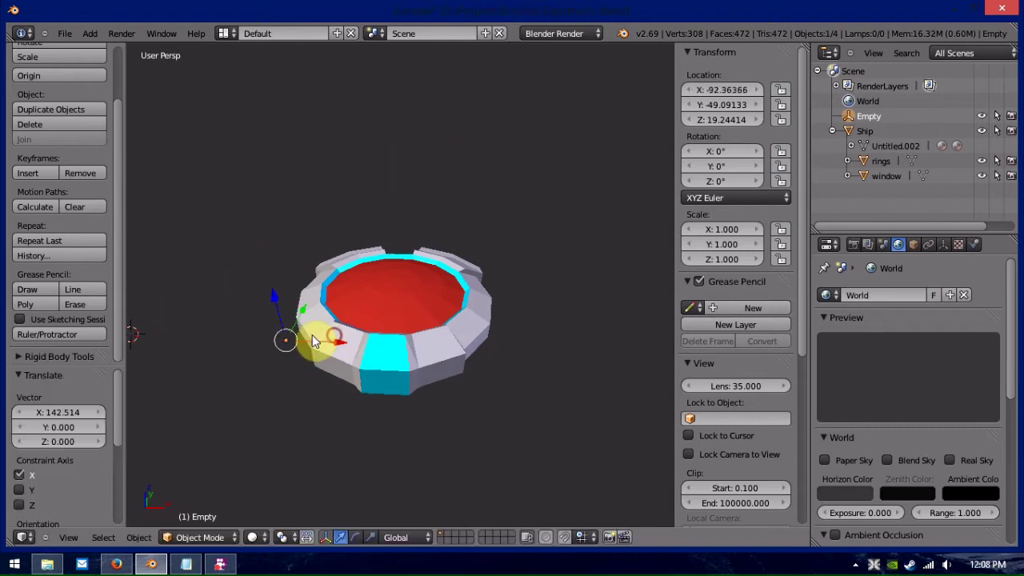
pyautogui.moveTo(278, 293); pyautogui.dragTo(276, 222)
pyautogui.moveTo(288, 220); pyautogui.dragTo(240, 240, button='middle')
pyautogui.moveTo(251, 241); pyautogui.dragTo(254, 249)
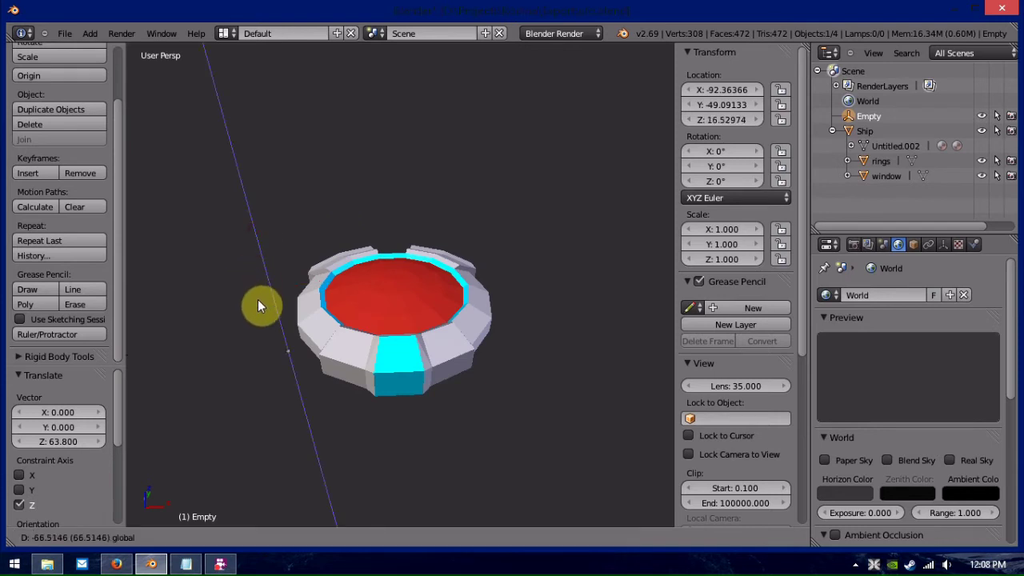
pyautogui.moveTo(257, 300); pyautogui.dragTo(267, 285)
pyautogui.moveTo(267, 285)
pyautogui.mouseDown(button='middle')
pyautogui.moveTo(279, 208)
pyautogui.moveTo(274, 281)
pyautogui.mouseUp(button='middle')
pyautogui.moveTo(274, 281); pyautogui.dragTo(277, 261)
pyautogui.moveTo(332, 320); pyautogui.dragTo(354, 315)
pyautogui.moveTo(355, 315); pyautogui.dragTo(379, 242, button='middle')
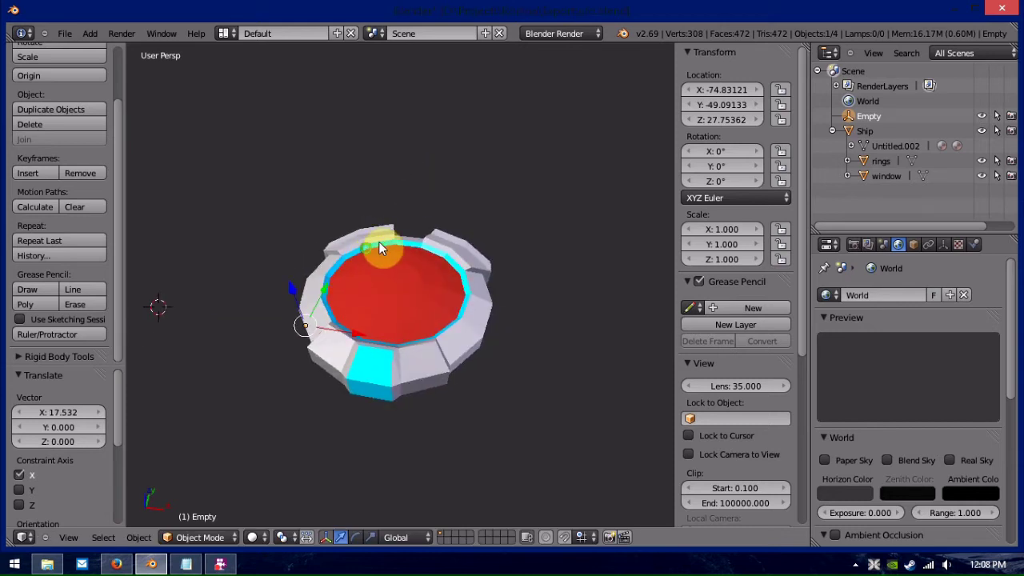
# Rename the empty GunBarrelRight and copy it to the buffer.
pyautogui.doubleClick(878, 115)
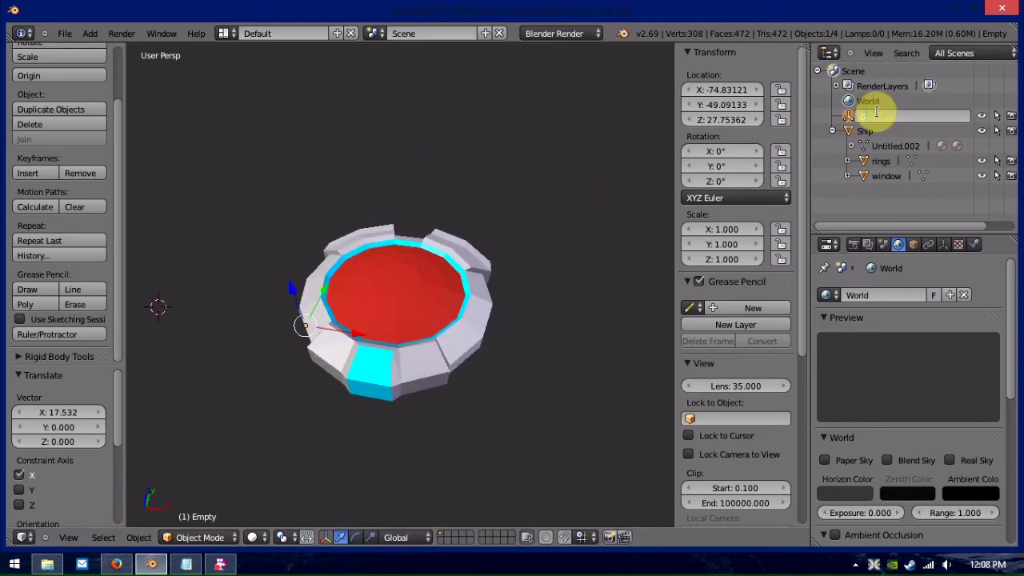
pyautogui.write('GunBarrelRight')
pyautogui.press('Return')
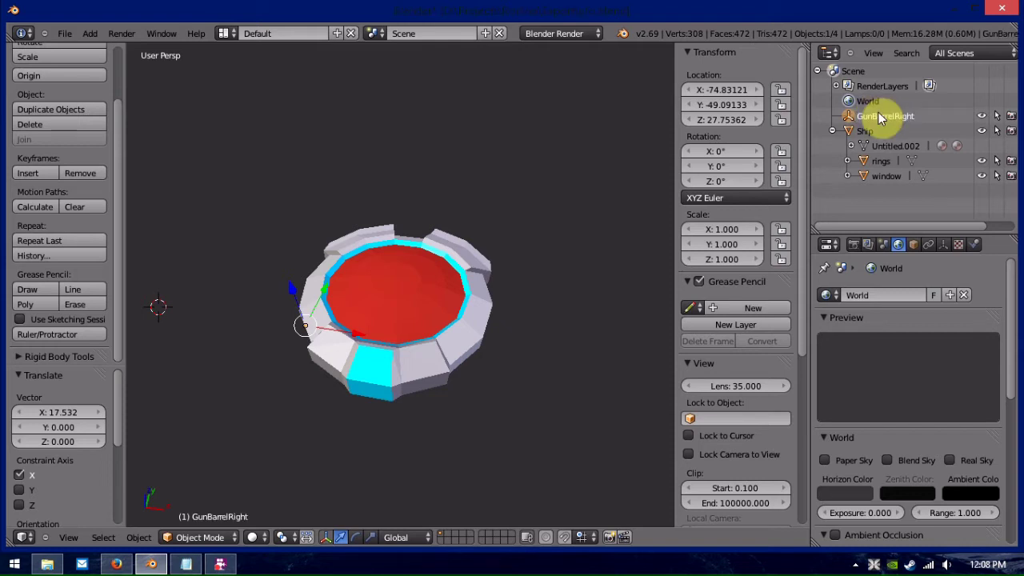
pyautogui.hotkey('ctrl', 'c')
pyautogui.click(392, 263)
# Paste a copy of the empty and mirror its X location to 74.83121.
pyautogui.hotkey('ctrl', 'v')
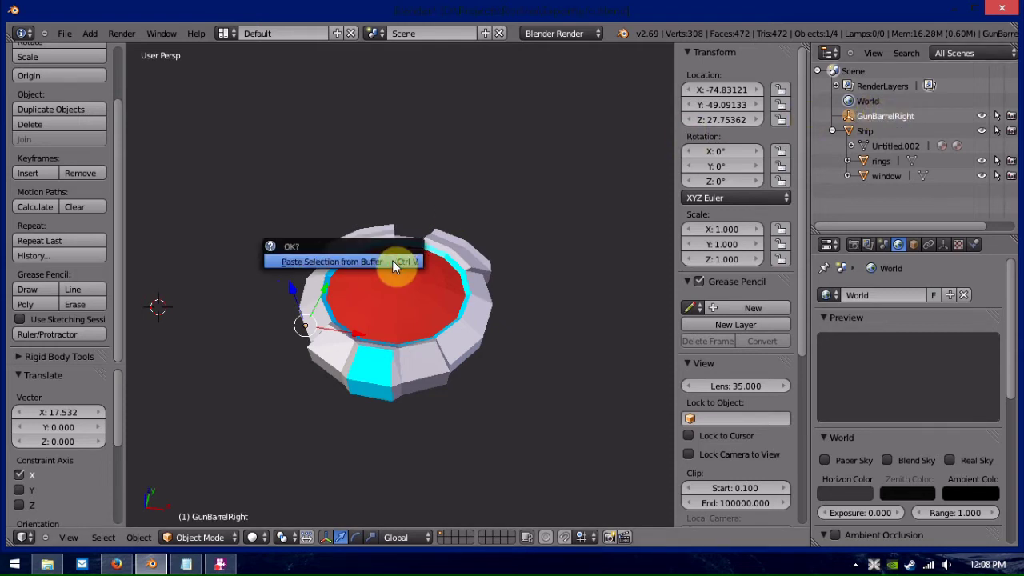
pyautogui.click(392, 264)
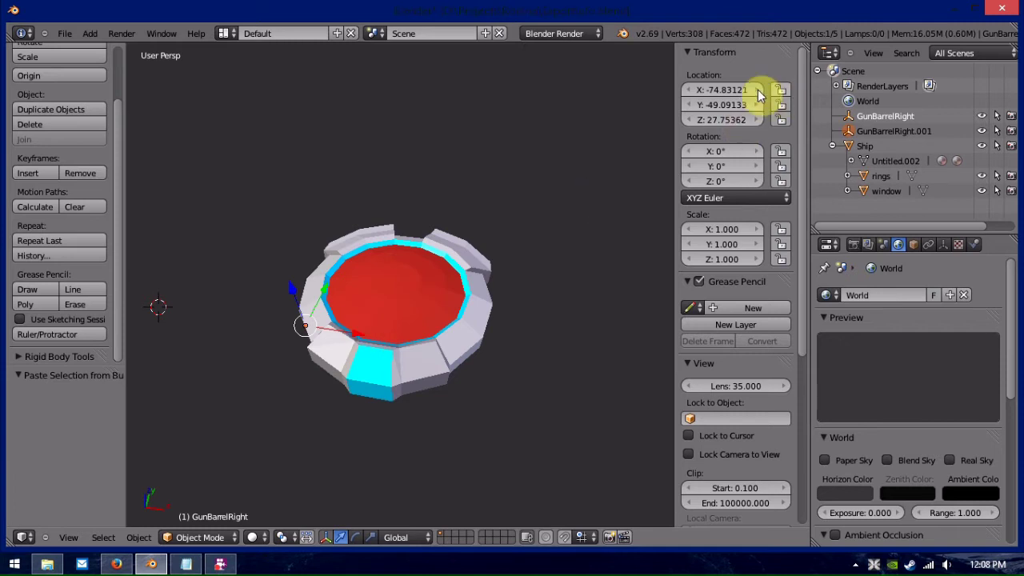
pyautogui.click(701, 90)
pyautogui.click(691, 89)
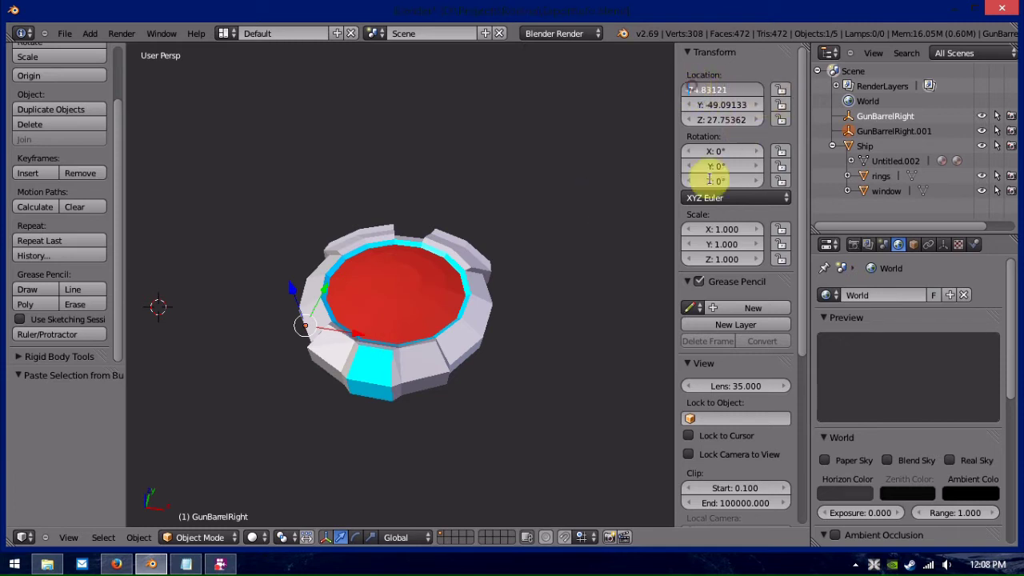
pyautogui.press('Return')
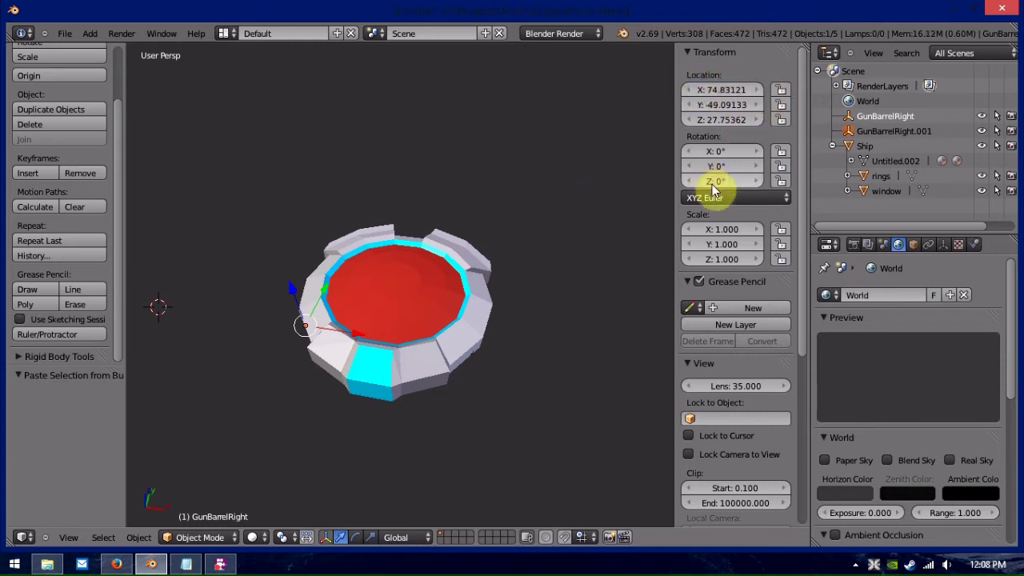
# Rename the original empty GunBarrelLeft and the .001 copy GunBarrelRight.
pyautogui.click(894, 118)
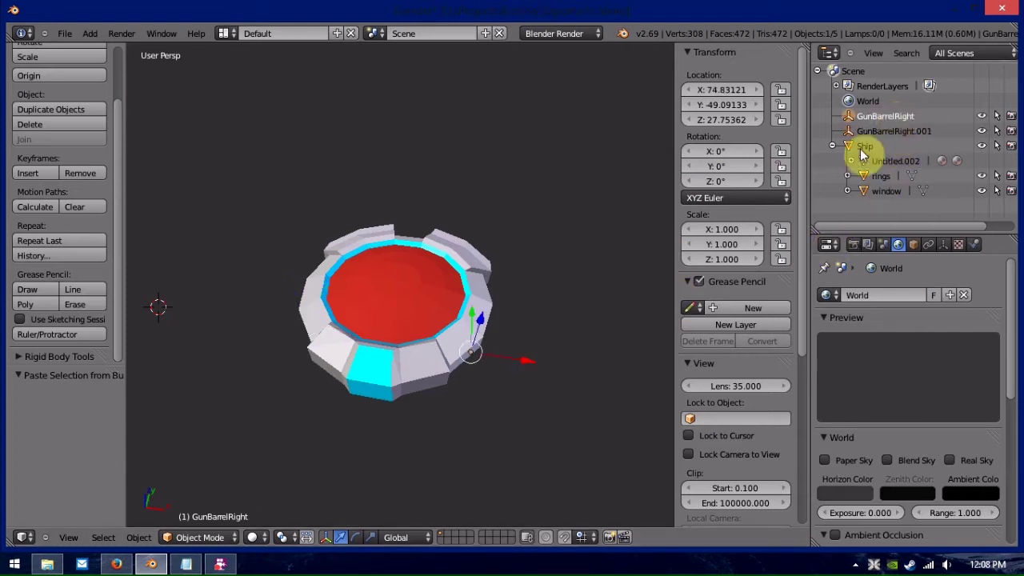
pyautogui.doubleClick(896, 119)
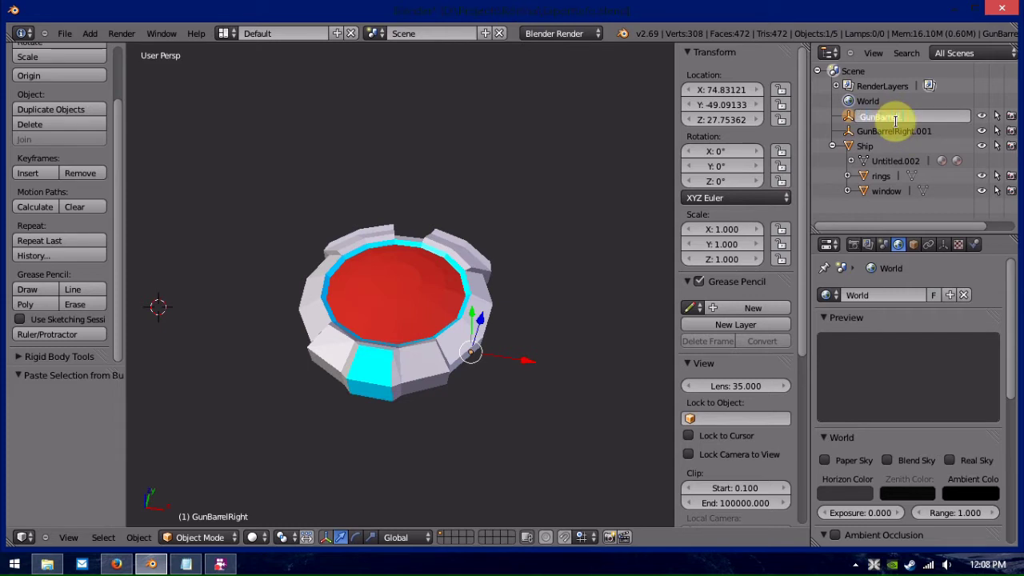
pyautogui.press('Return')
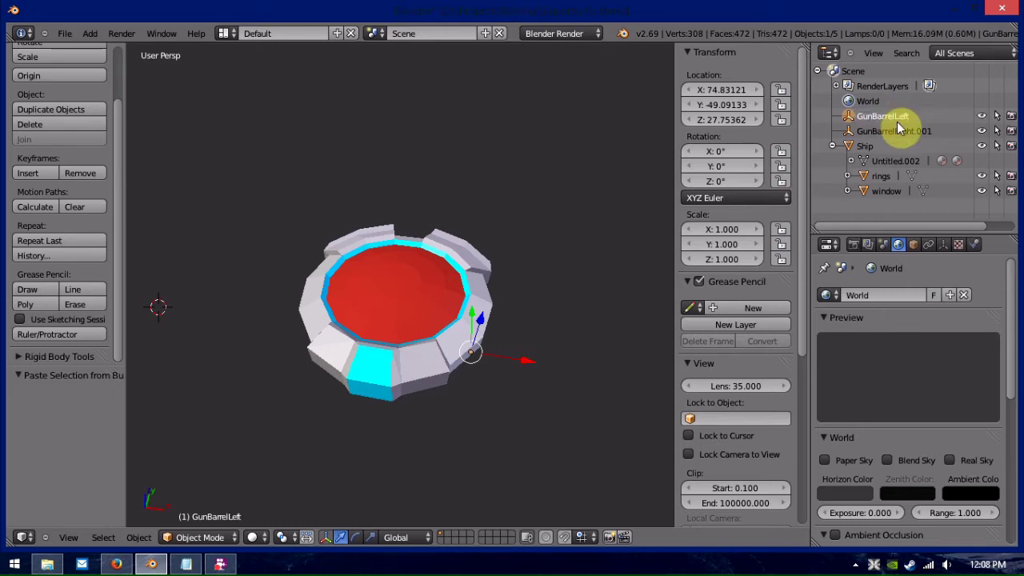
pyautogui.doubleClick(888, 131)
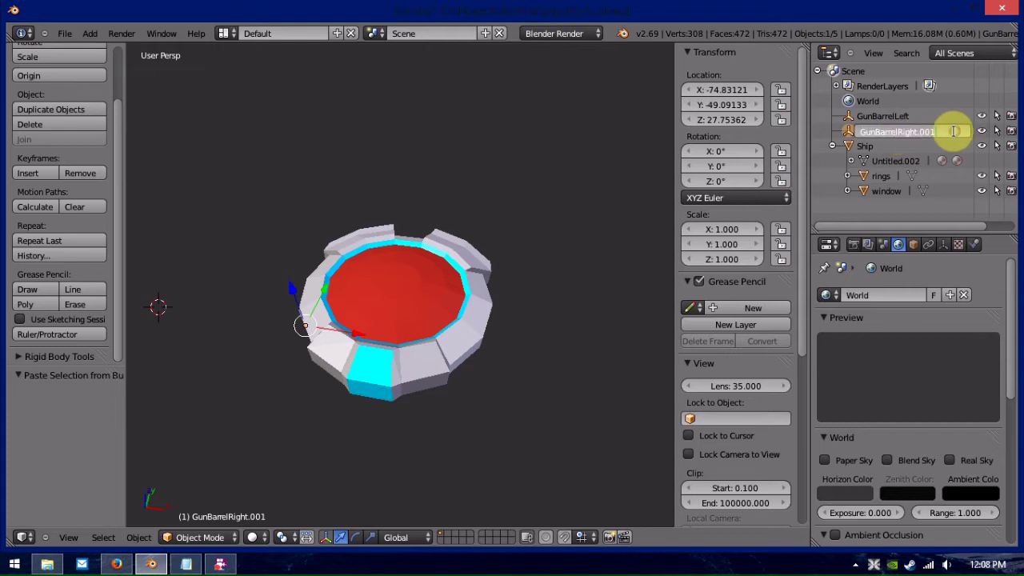
pyautogui.press('Return')
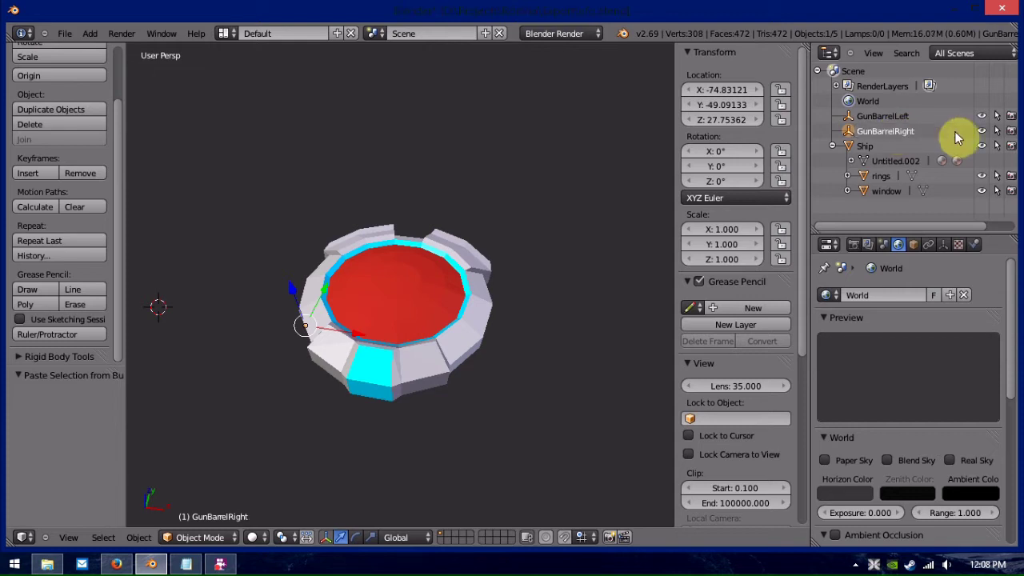
pyautogui.moveTo(524, 270); pyautogui.dragTo(503, 251, button='middle')
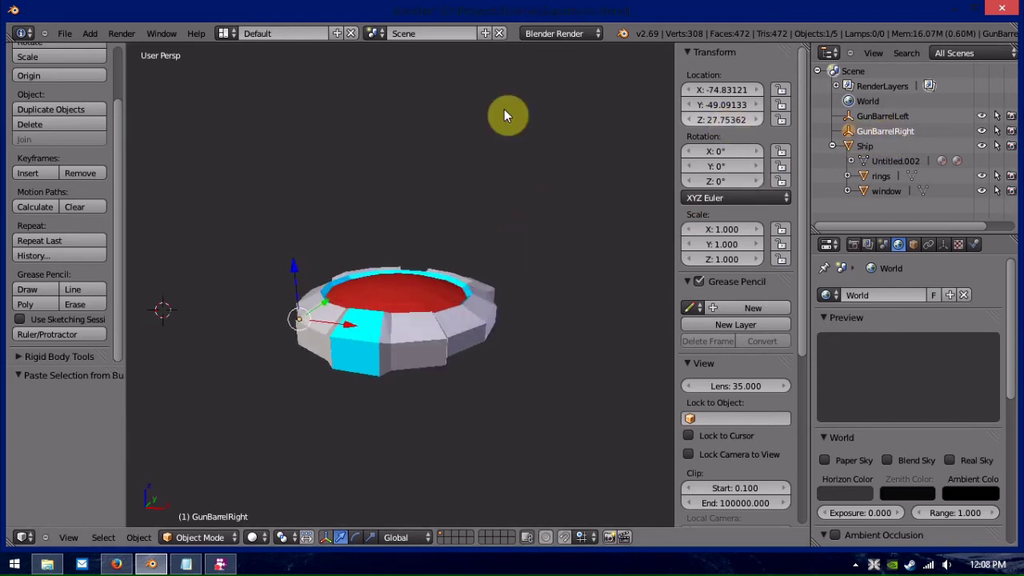
# Duplicate the barrel empty and set the copy's X location to 0.
pyautogui.hotkey('ctrl', 'c')
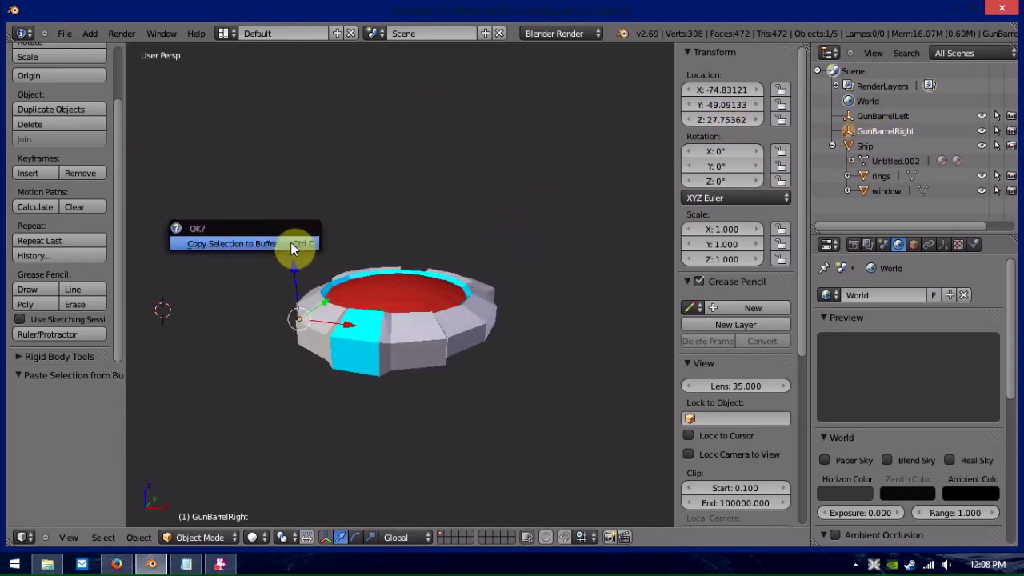
pyautogui.click(286, 244)
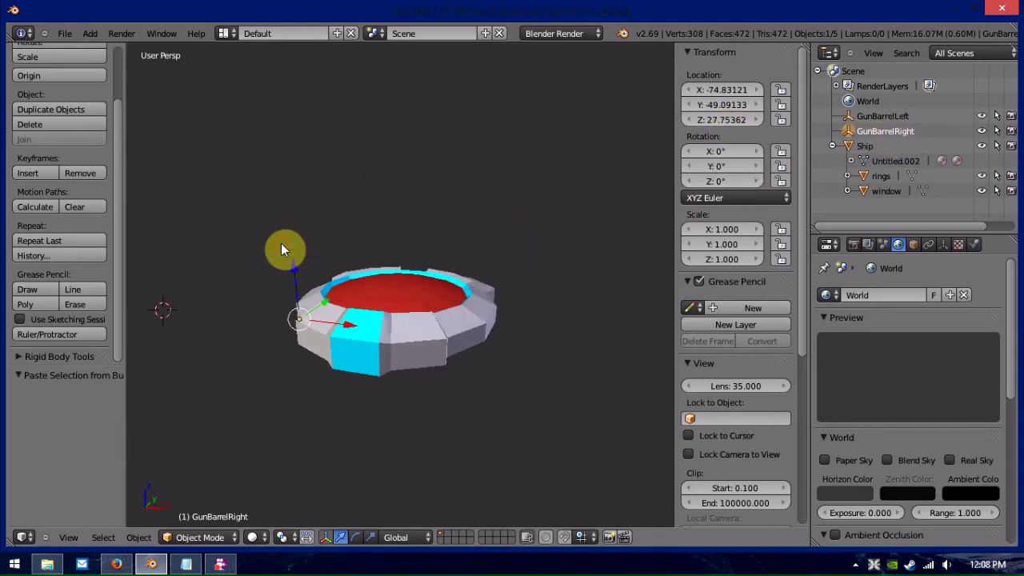
pyautogui.hotkey('ctrl', 'v')
pyautogui.click(358, 356)
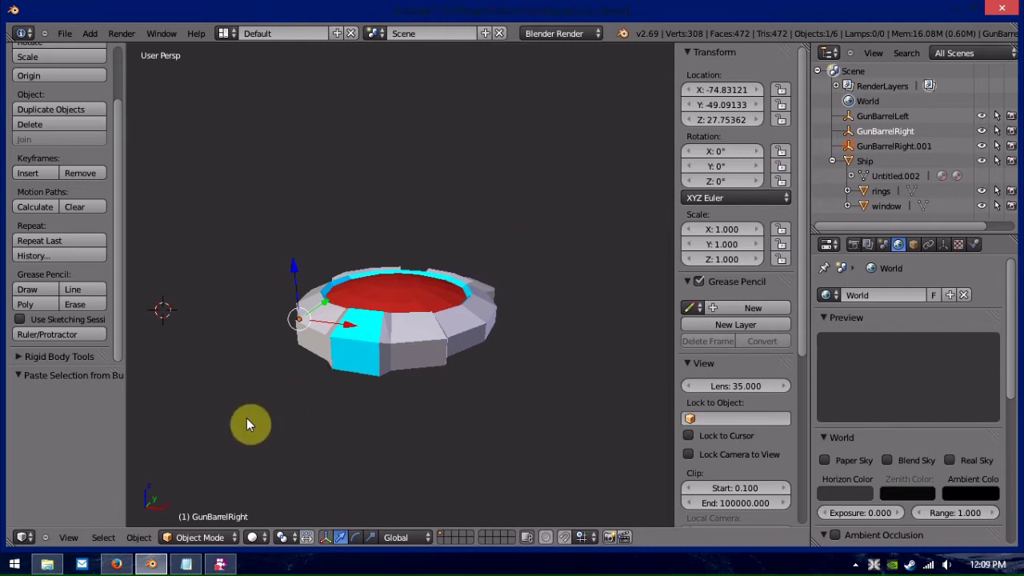
pyautogui.click(729, 90)
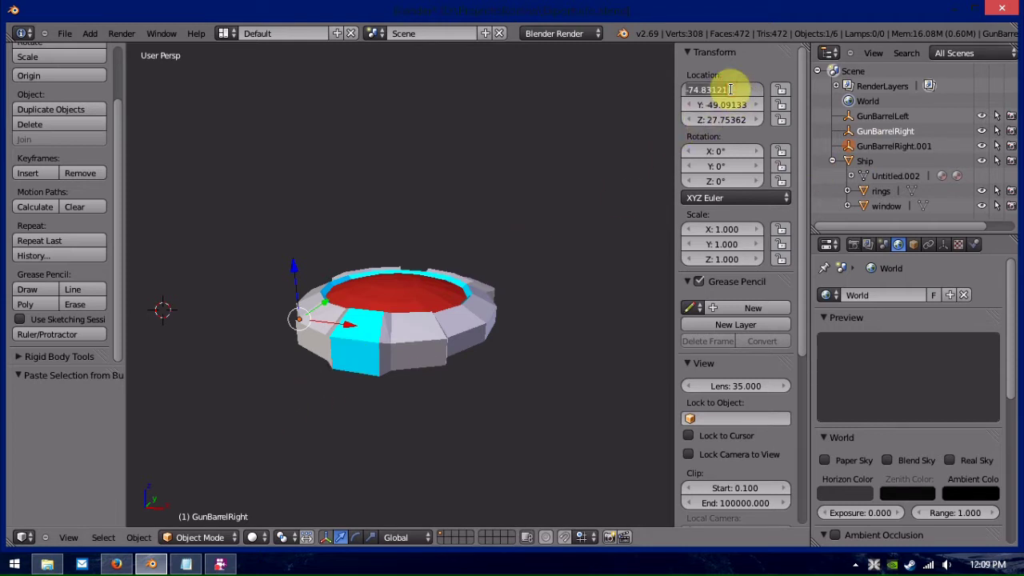
pyautogui.write('0')
pyautogui.press('Return')
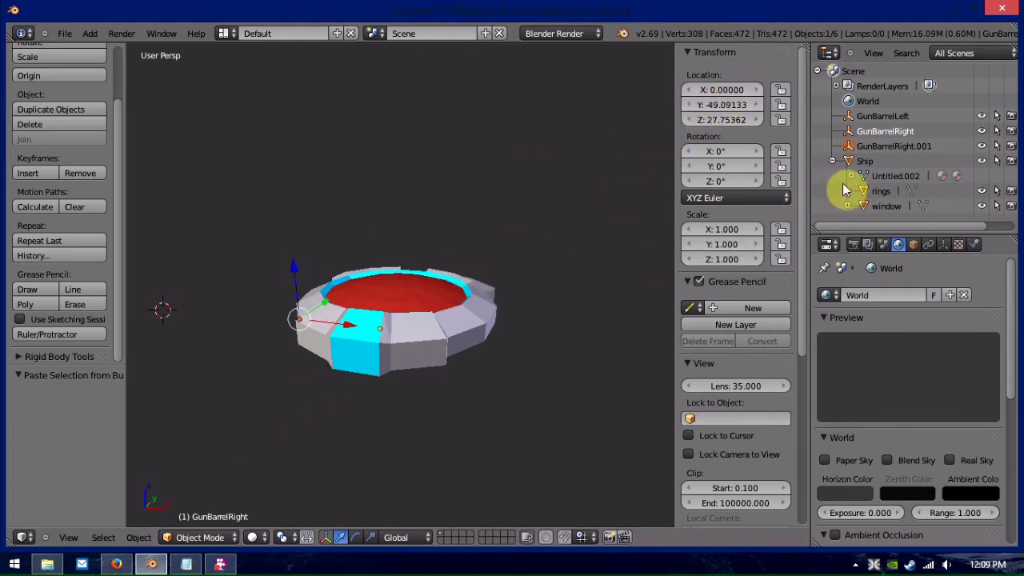
# Move the centred empty forward along Y to about -101.6.
pyautogui.click(887, 148)
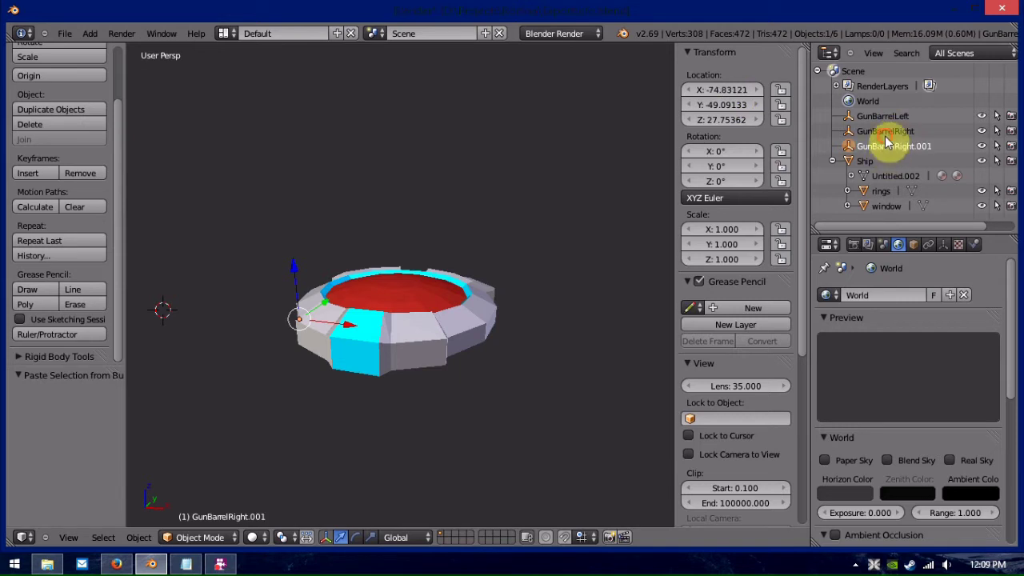
pyautogui.click(886, 134)
pyautogui.moveTo(520, 272); pyautogui.dragTo(417, 306, button='middle')
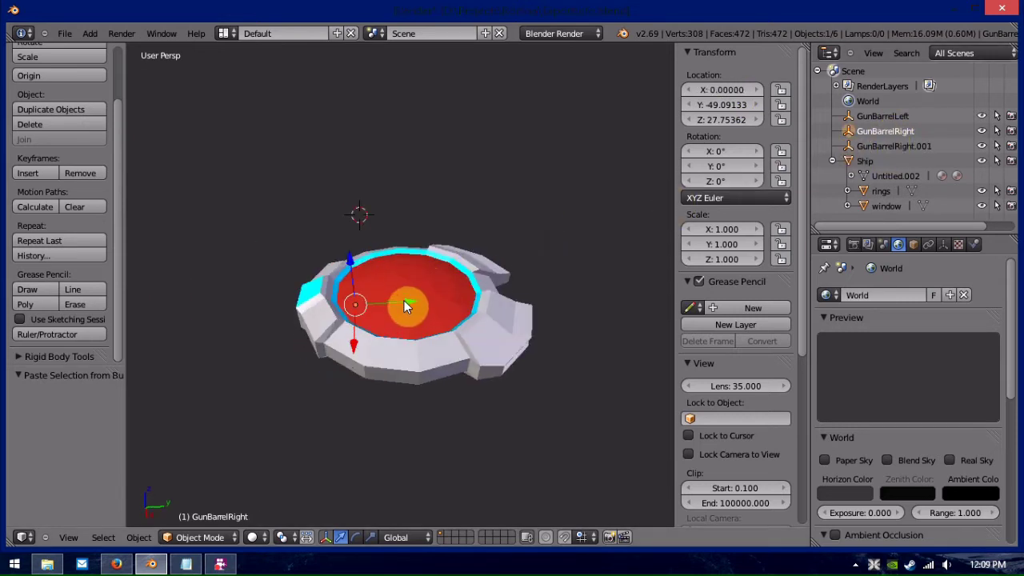
pyautogui.moveTo(405, 305); pyautogui.dragTo(349, 303)
pyautogui.moveTo(292, 286); pyautogui.dragTo(448, 201, button='middle')
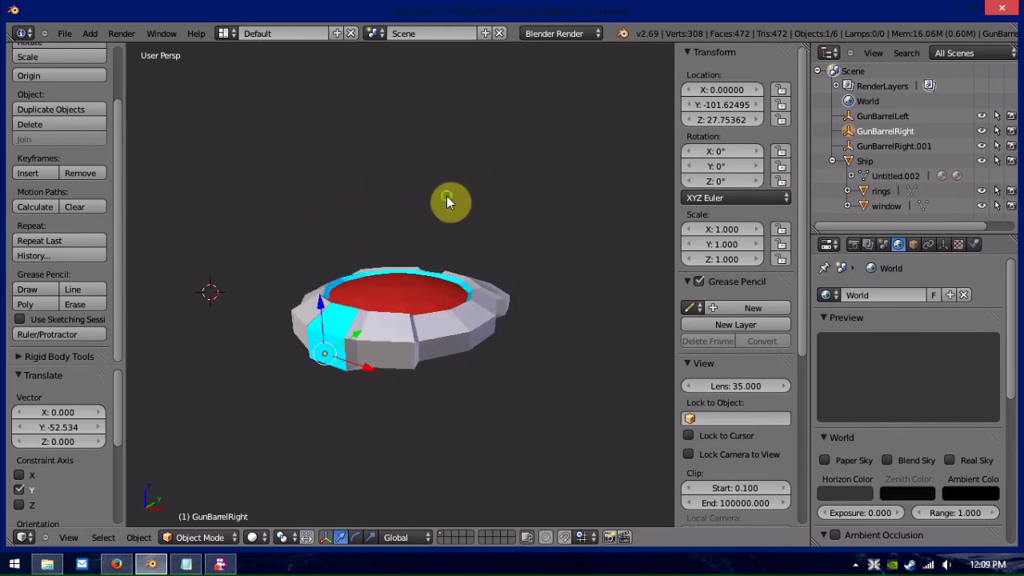
# Rename the centred empty MissileBarrel and rename GunBarrelRight.001 back to GunBarrelRight.
pyautogui.doubleClick(869, 133)
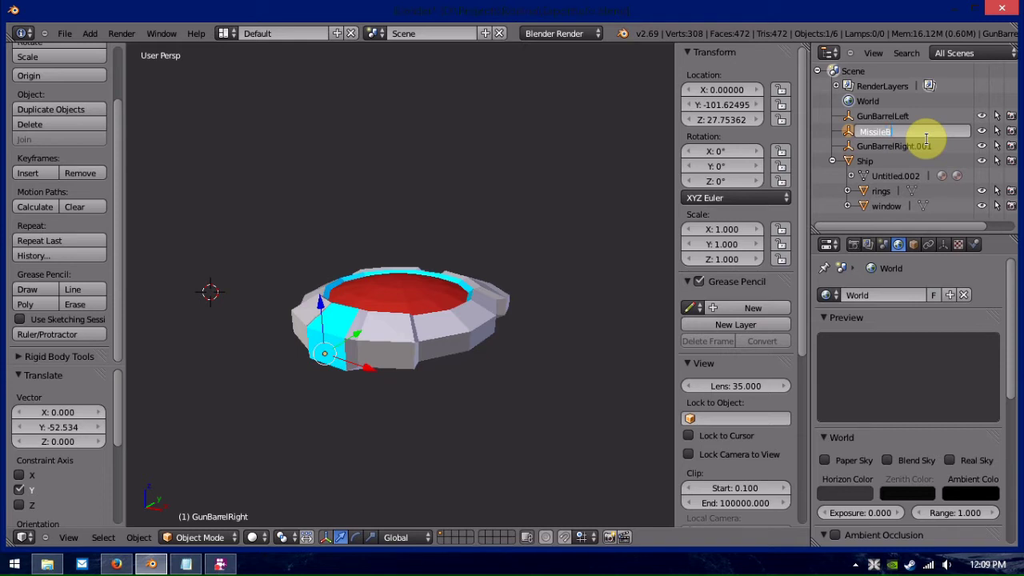
pyautogui.press('Return')
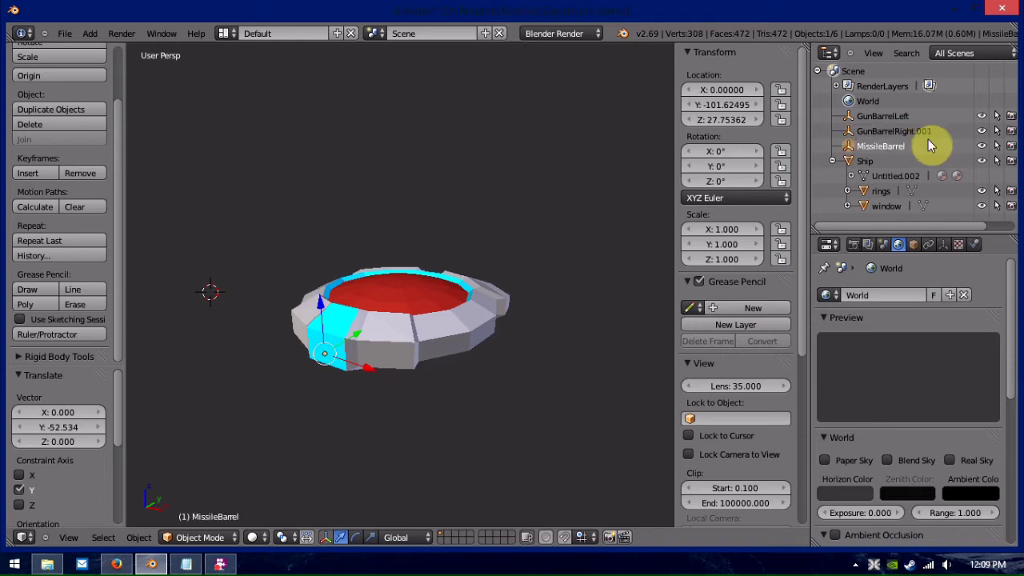
pyautogui.click(930, 133)
pyautogui.doubleClick(937, 130)
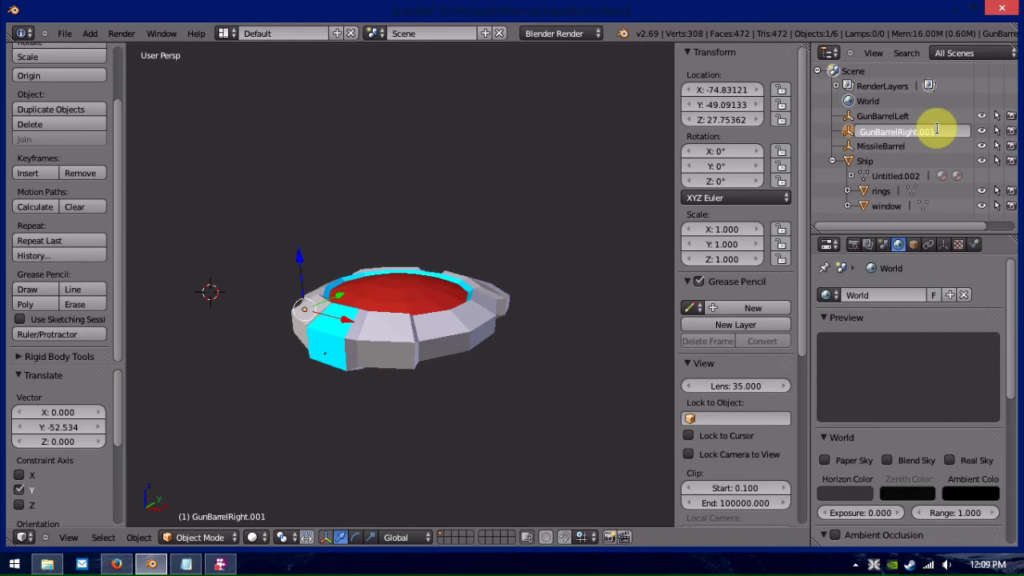
pyautogui.press('Return')
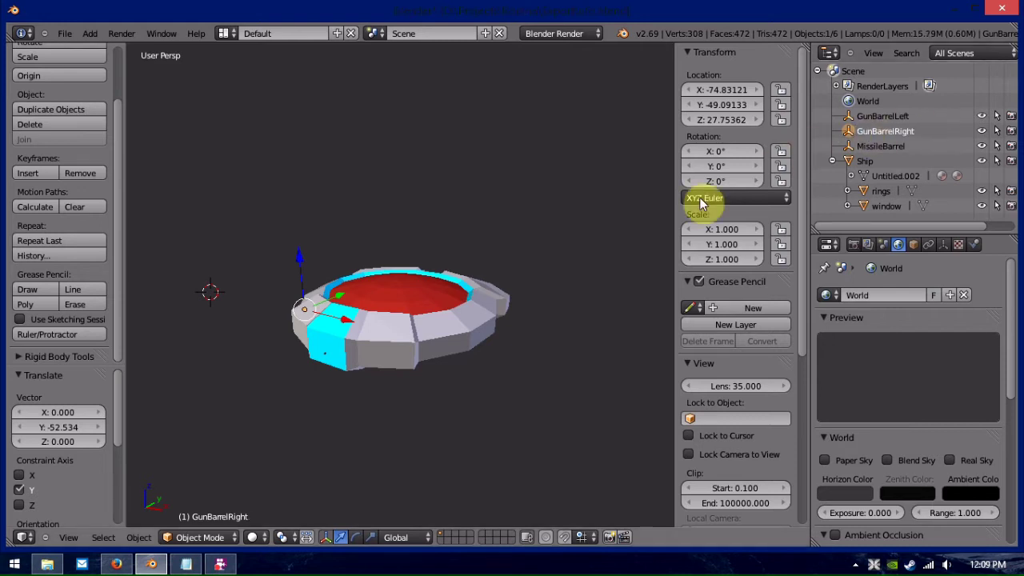
pyautogui.click(878, 147)
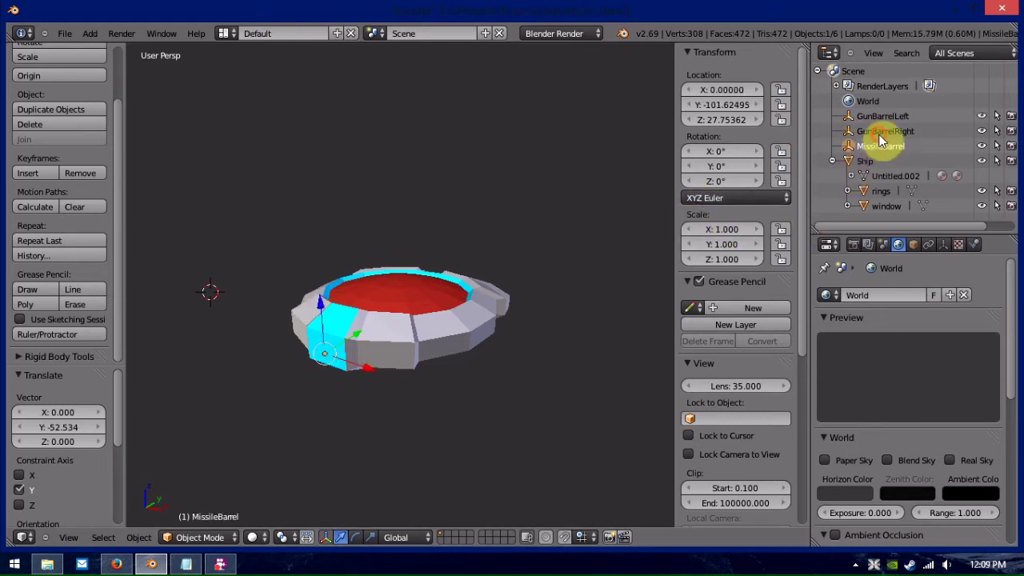
# Parent GunBarrelLeft, GunBarrelRight and MissileBarrel under Ship in the Outliner.
pyautogui.click(880, 131)
pyautogui.click(880, 118)
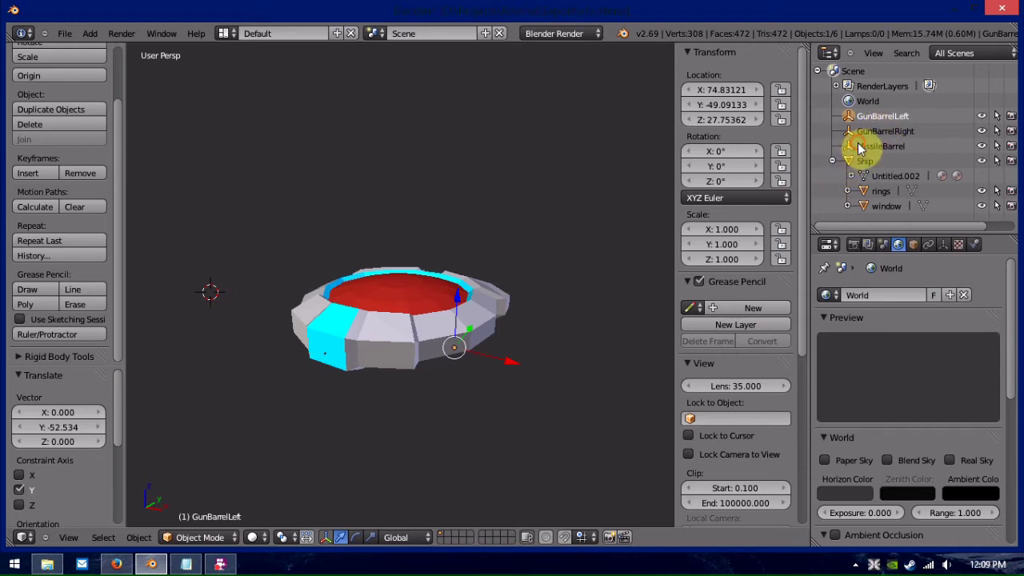
pyautogui.moveTo(857, 147)
pyautogui.mouseDown()
pyautogui.moveTo(850, 165)
pyautogui.moveTo(850, 149)
pyautogui.mouseUp()
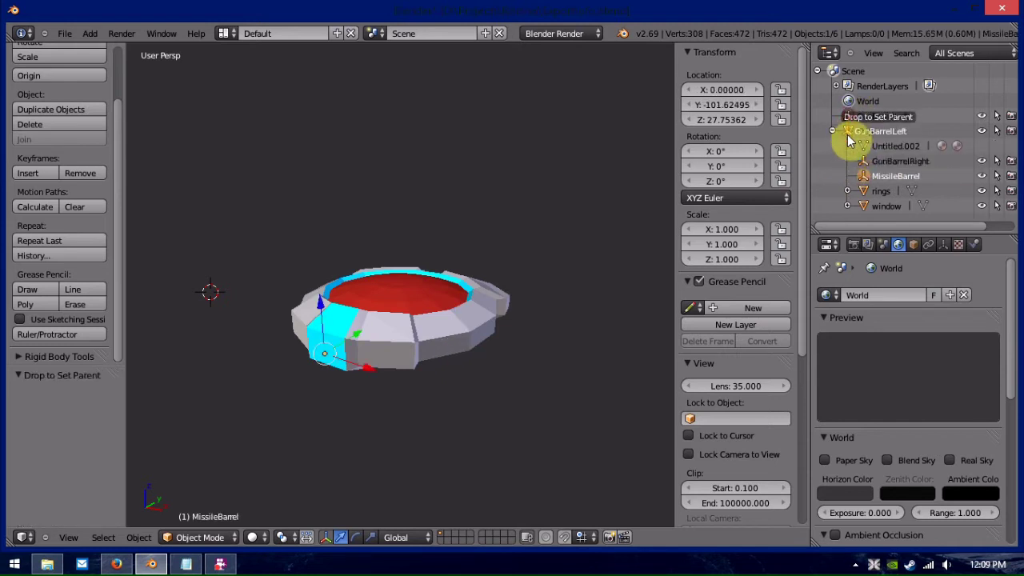
pyautogui.moveTo(850, 141); pyautogui.dragTo(852, 138)
pyautogui.moveTo(664, 188); pyautogui.dragTo(566, 201, button='middle')
# Copy the MissileBarrel empty and paste a duplicate of it.
pyautogui.click(894, 162)
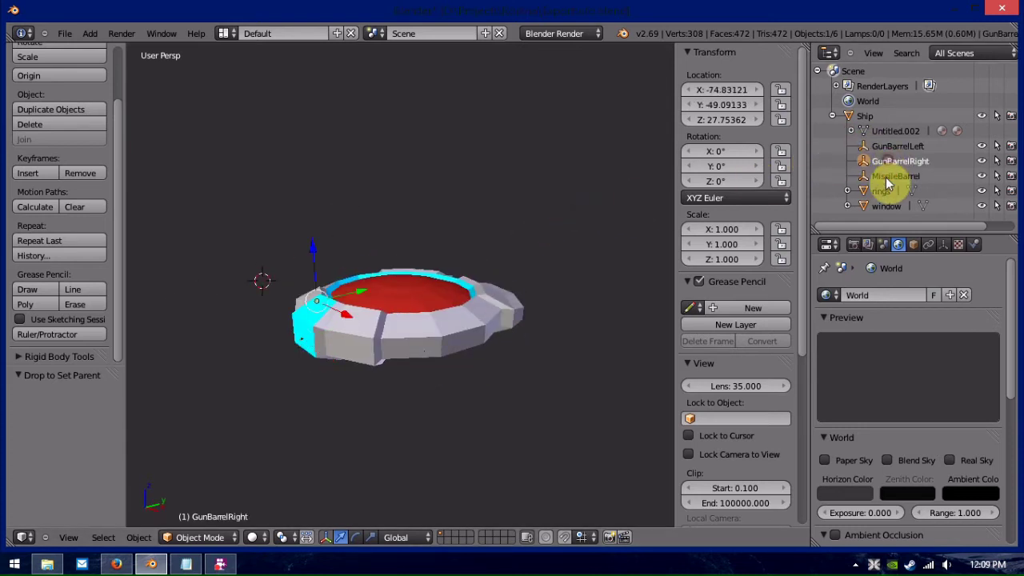
pyautogui.click(890, 177)
pyautogui.moveTo(596, 210); pyautogui.dragTo(487, 221, button='middle')
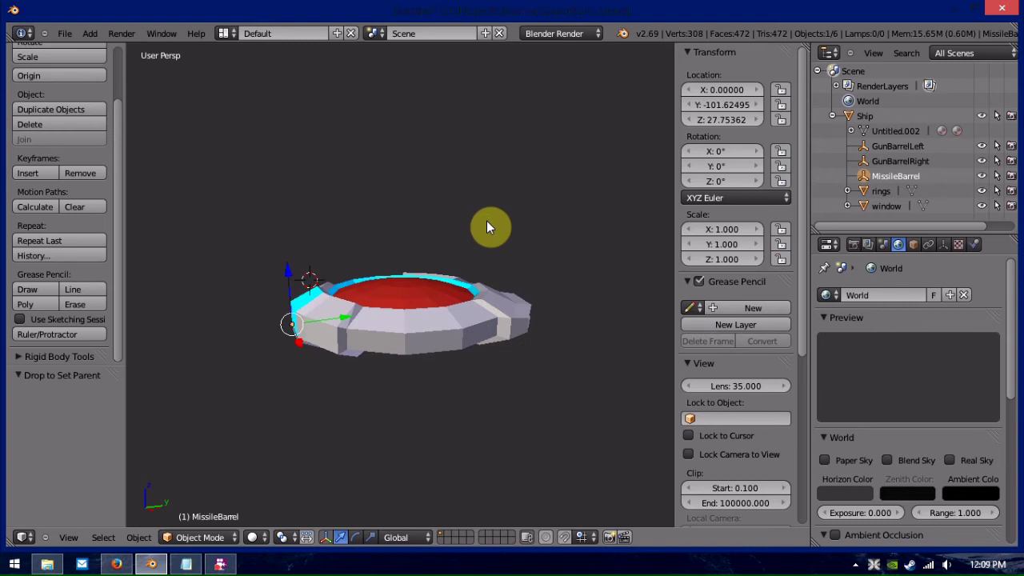
pyautogui.hotkey('ctrl', 'c')
pyautogui.click(483, 218)
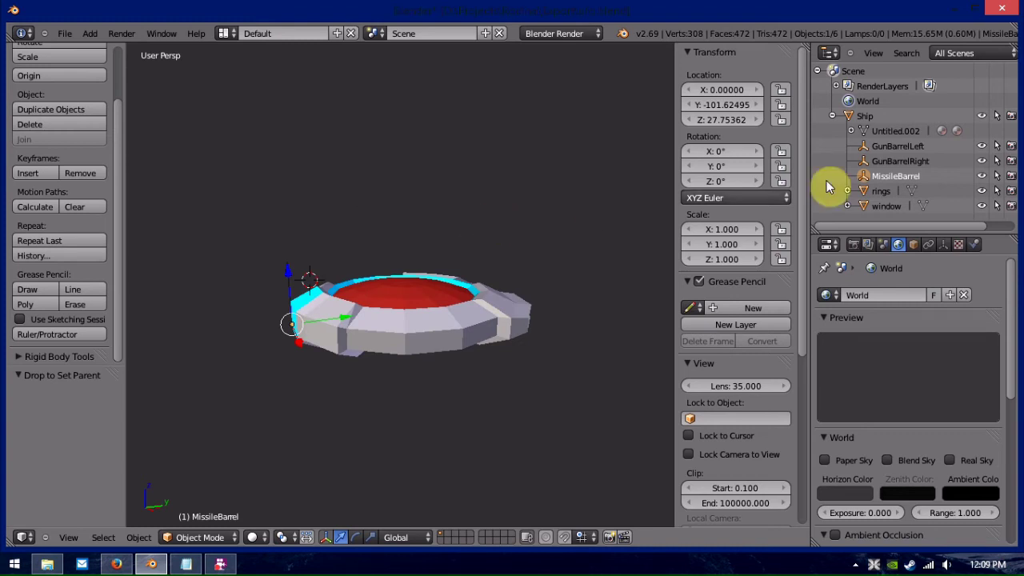
pyautogui.hotkey('ctrl', 'v')
# Rename the pasted MissileBarrel.001 empty to InteriorRoot.
pyautogui.click(538, 244)
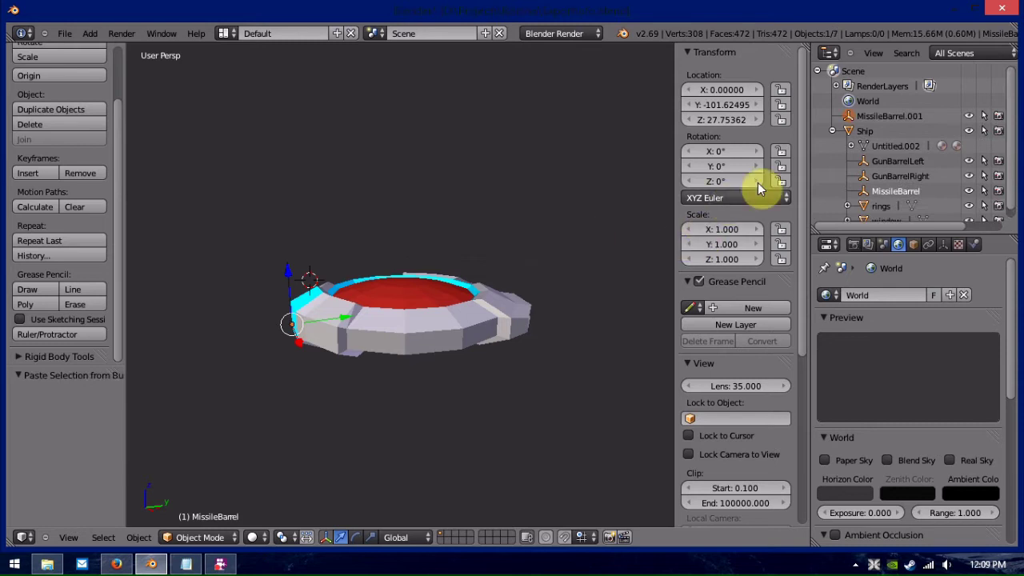
pyautogui.click(874, 117)
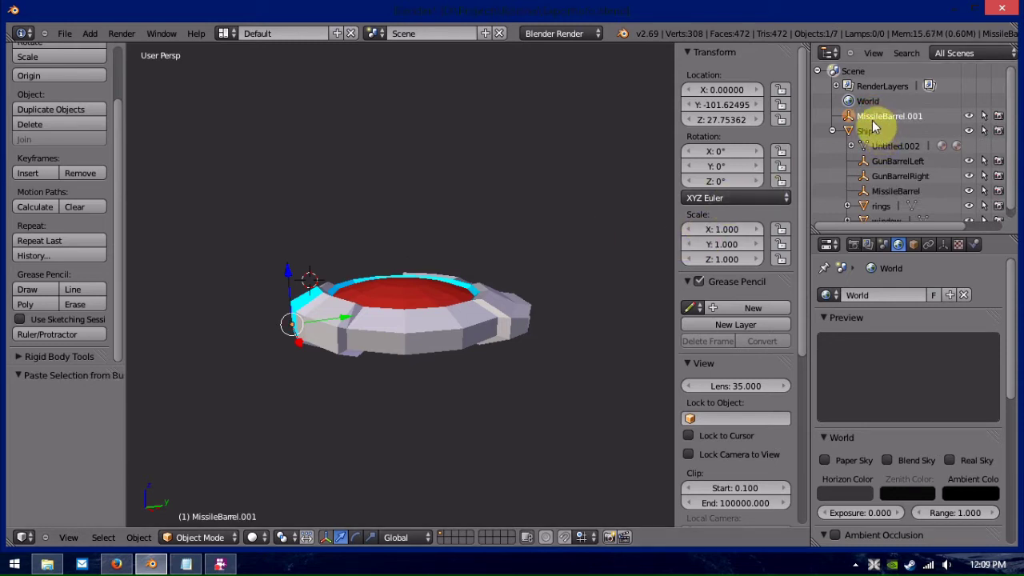
pyautogui.doubleClick(866, 117)
pyautogui.press('BackSpace')
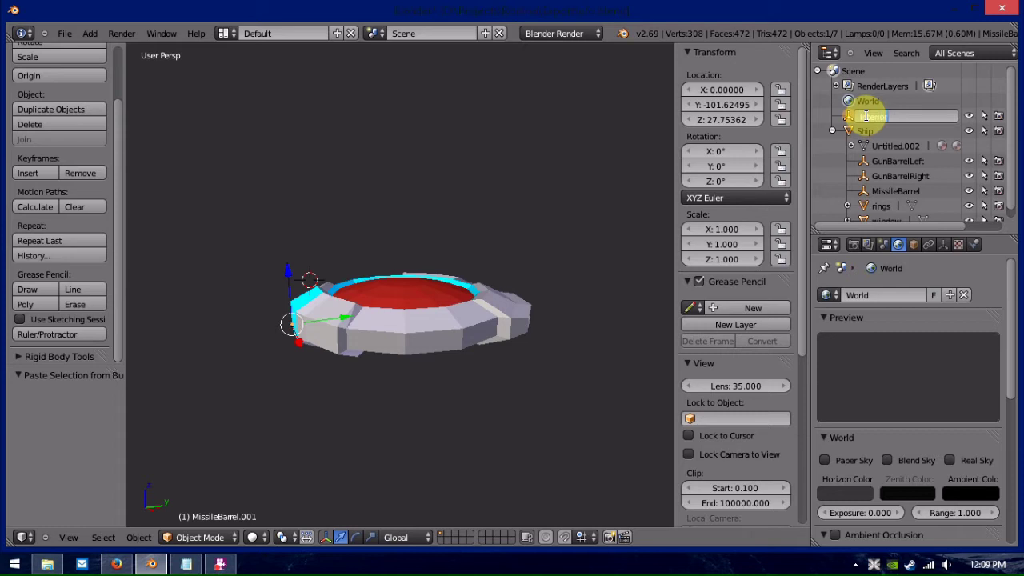
pyautogui.press('Return')
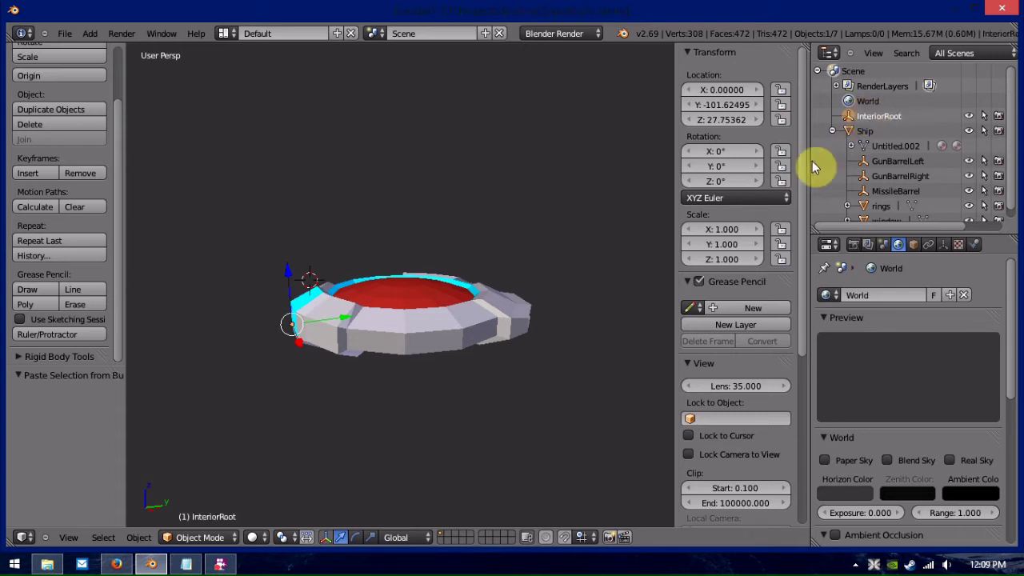
# Move InteriorRoot along Y and Z to about Y 90.20, Z 26.48, inside the entrance block.
pyautogui.moveTo(515, 212); pyautogui.dragTo(425, 232, button='middle')
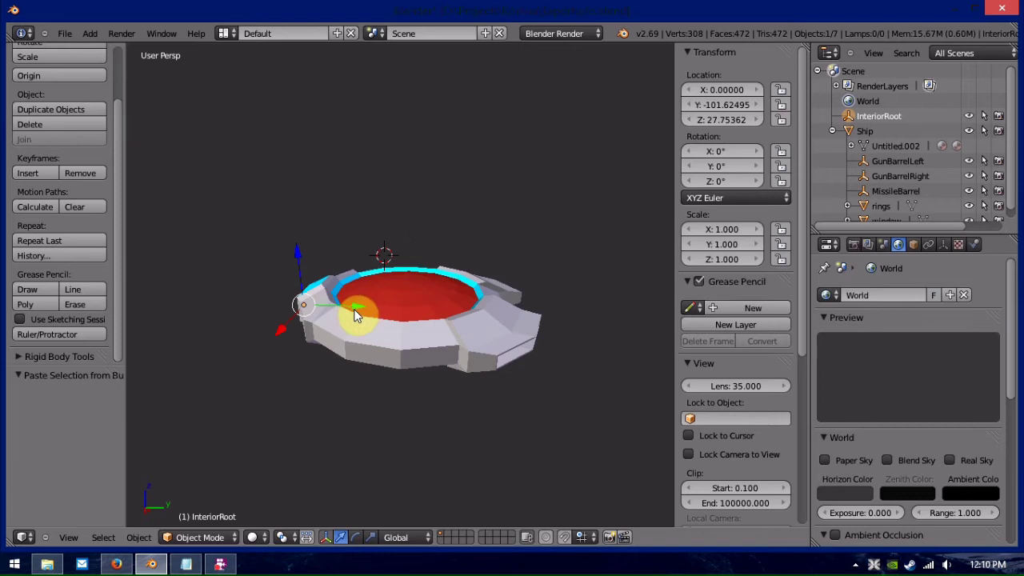
pyautogui.moveTo(364, 305); pyautogui.dragTo(557, 297)
pyautogui.moveTo(556, 298); pyautogui.dragTo(599, 313, button='middle')
pyautogui.moveTo(605, 412); pyautogui.dragTo(613, 413)
pyautogui.moveTo(627, 391); pyautogui.dragTo(532, 333, button='middle')
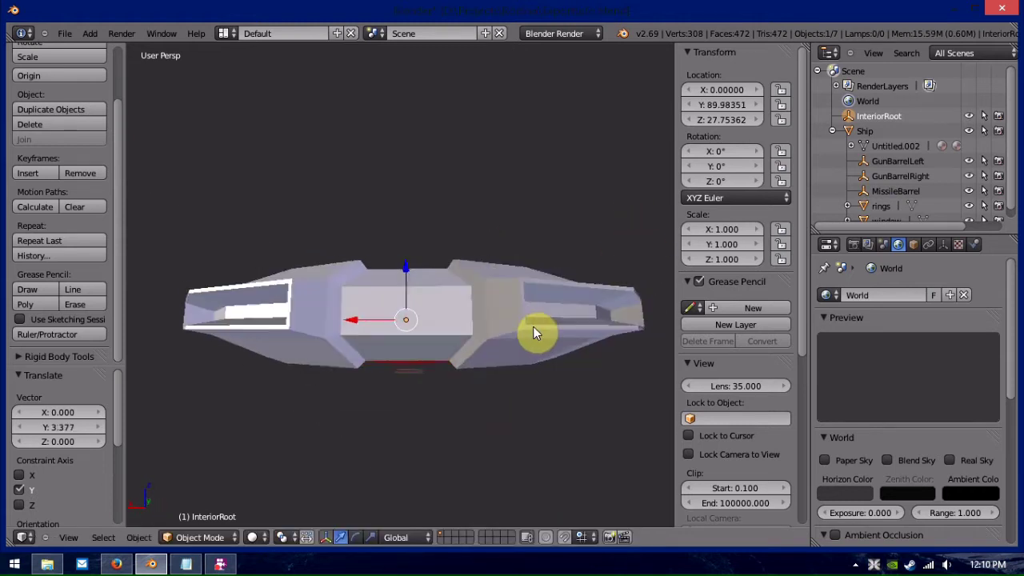
pyautogui.scroll(6, 441, 322)
pyautogui.moveTo(431, 335); pyautogui.dragTo(436, 354)
pyautogui.moveTo(448, 384)
pyautogui.mouseDown(button='middle')
pyautogui.moveTo(480, 378)
pyautogui.moveTo(464, 379)
pyautogui.mouseUp(button='middle')
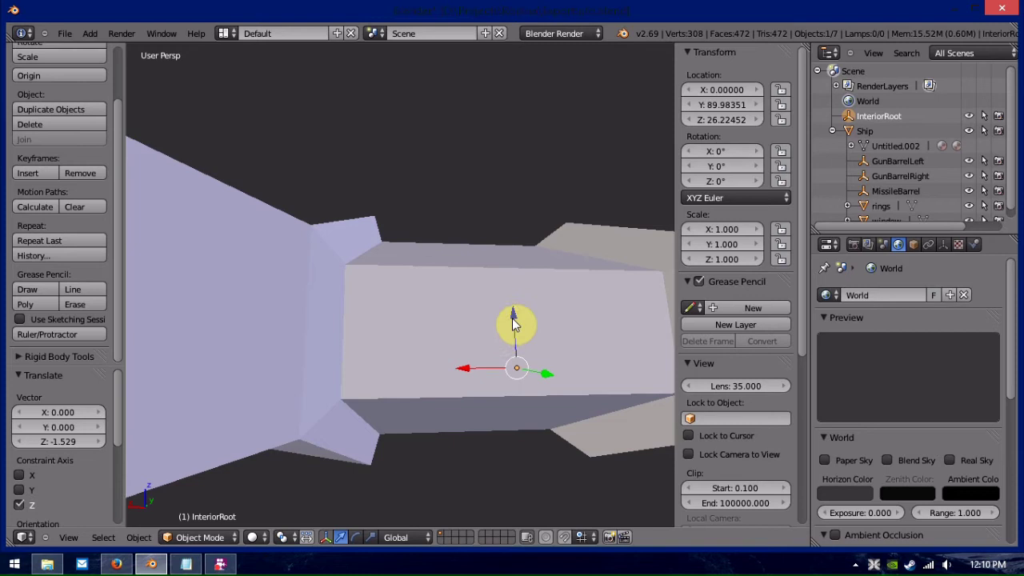
pyautogui.moveTo(514, 312); pyautogui.dragTo(513, 312)
pyautogui.moveTo(515, 318); pyautogui.dragTo(444, 318, button='middle')
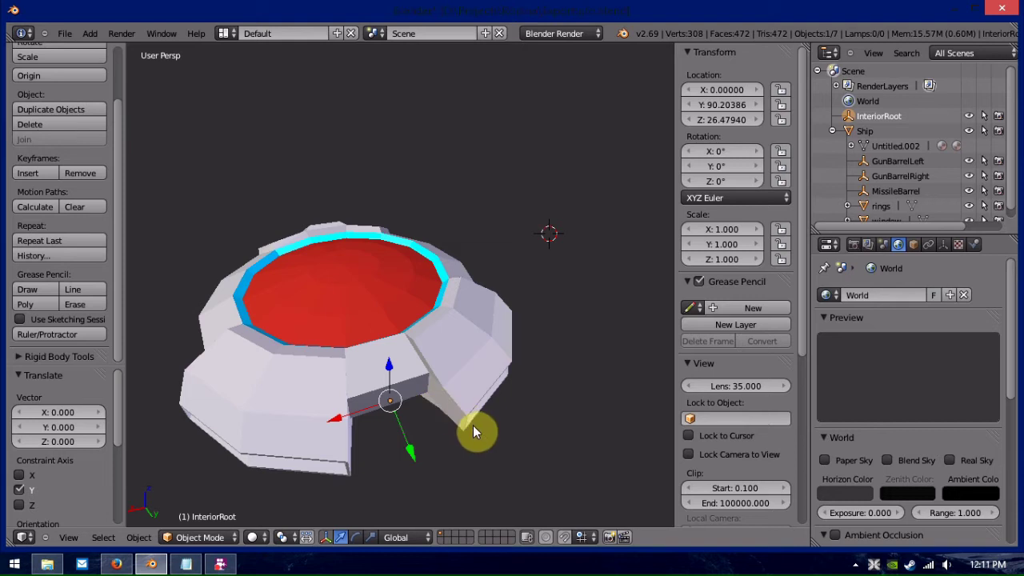
pyautogui.press('a')
pyautogui.press('a')
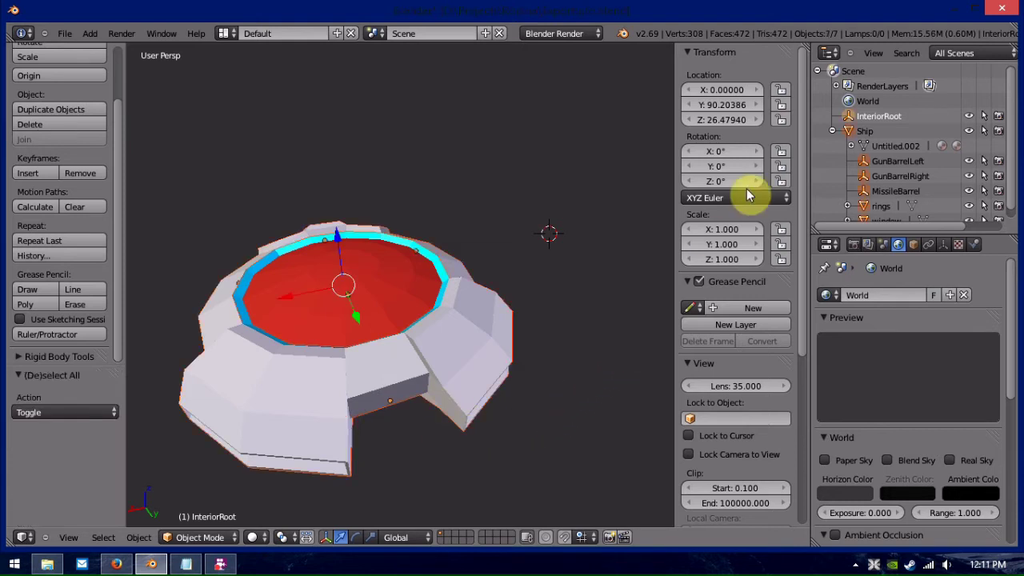
# Make InteriorRoot a child of Ship in the Outliner.
pyautogui.click(712, 52)
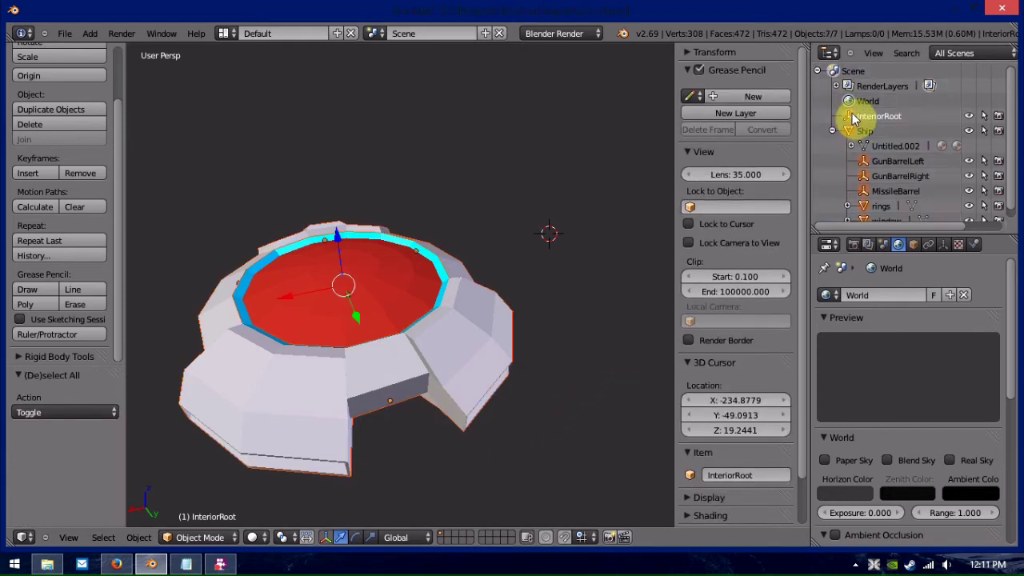
pyautogui.moveTo(848, 120)
pyautogui.mouseDown()
pyautogui.moveTo(862, 133)
pyautogui.moveTo(852, 133)
pyautogui.mouseUp()
pyautogui.scroll(-1, 891, 186)
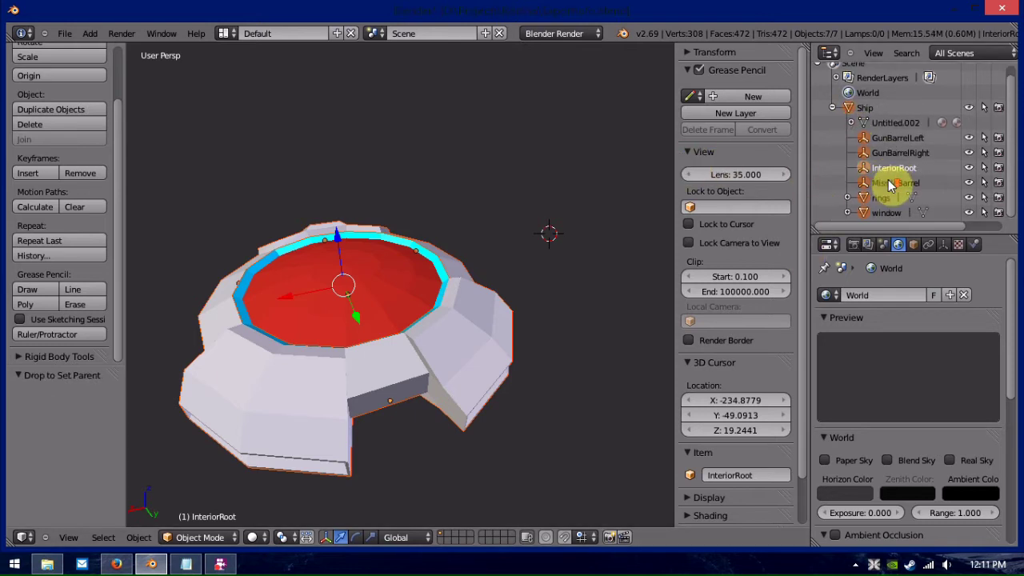
pyautogui.scroll(1, 606, 312)
pyautogui.scroll(-2, 573, 319)
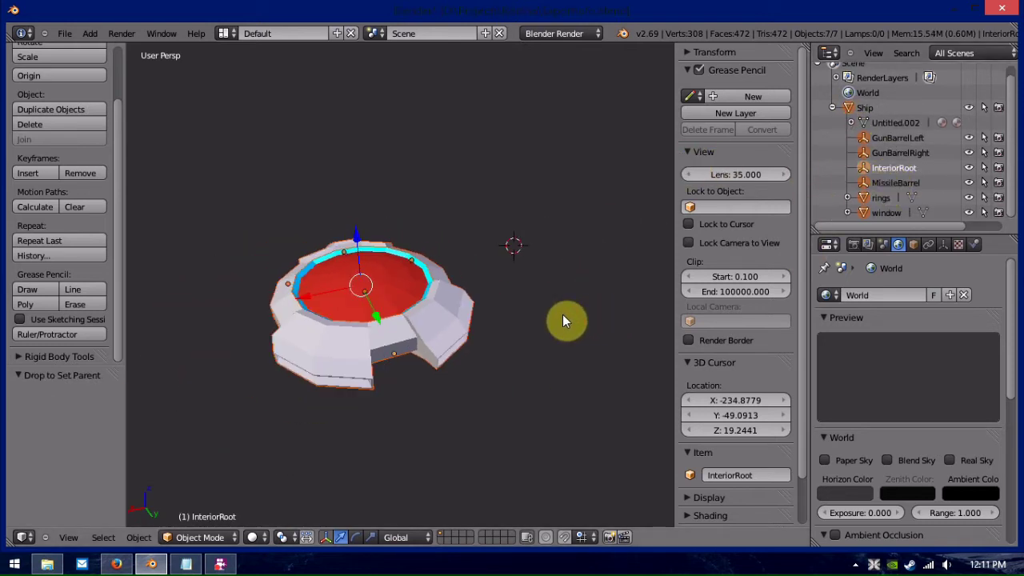
pyautogui.scroll(1, 565, 315)
pyautogui.moveTo(564, 315); pyautogui.dragTo(527, 333, button='middle')
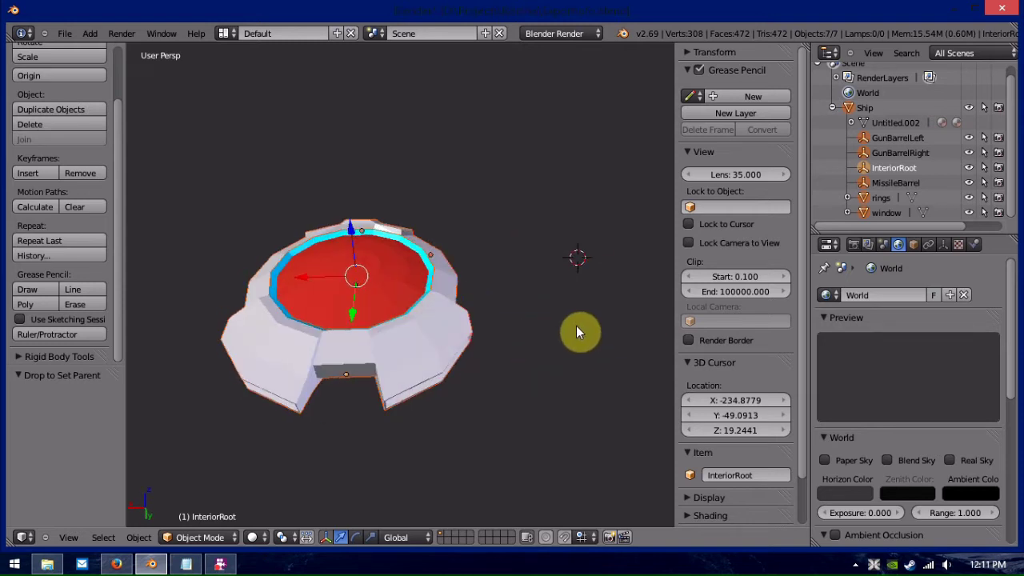
# Duplicate the whole ship and place the copy -211.391 along X beside the original.
pyautogui.press('a')
pyautogui.press('a')
pyautogui.hotkey('ctrl', 'v')
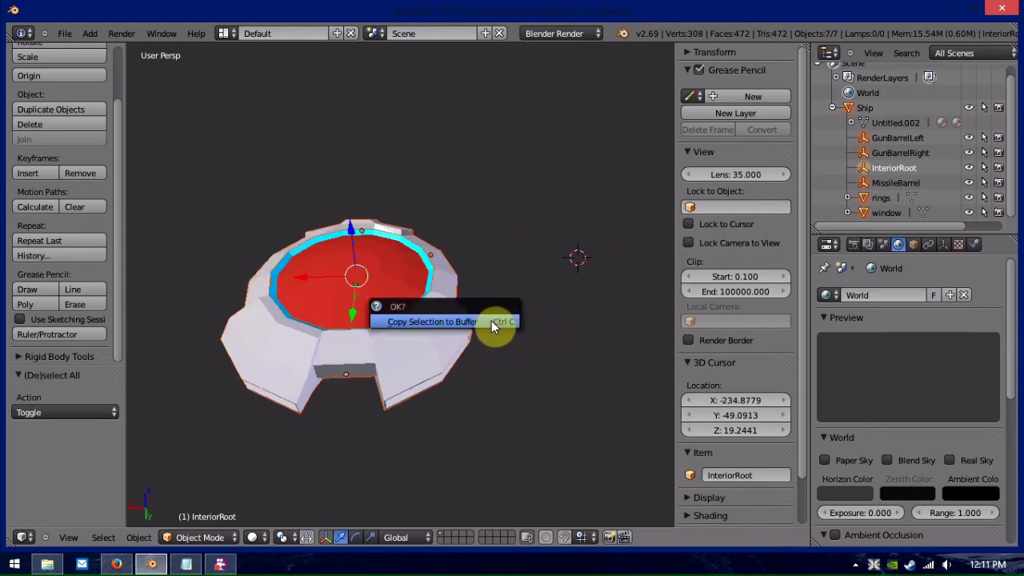
pyautogui.click(476, 321)
pyautogui.hotkey('ctrl', 'v')
pyautogui.click(476, 321)
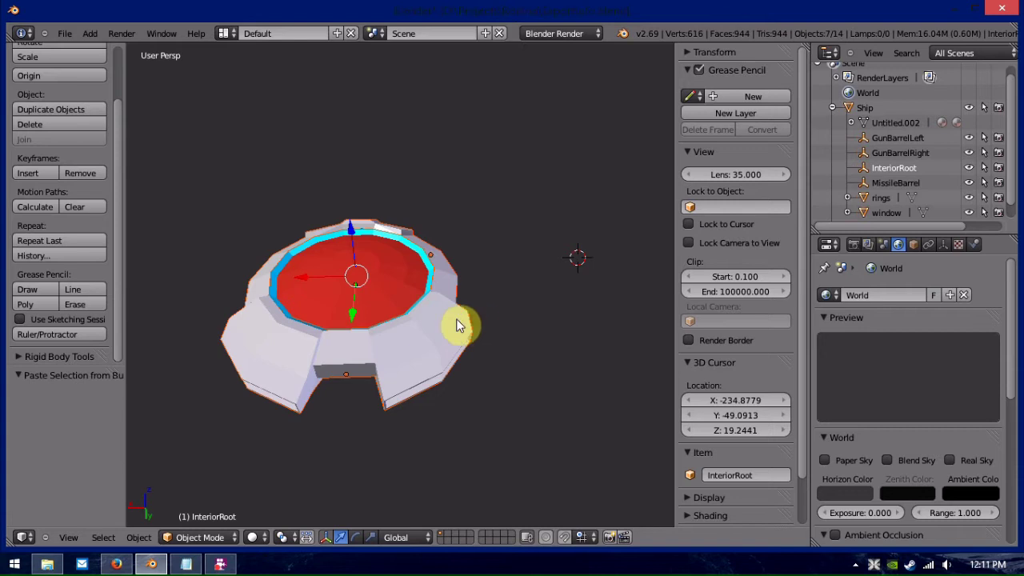
pyautogui.moveTo(297, 284); pyautogui.dragTo(532, 265, button='right')
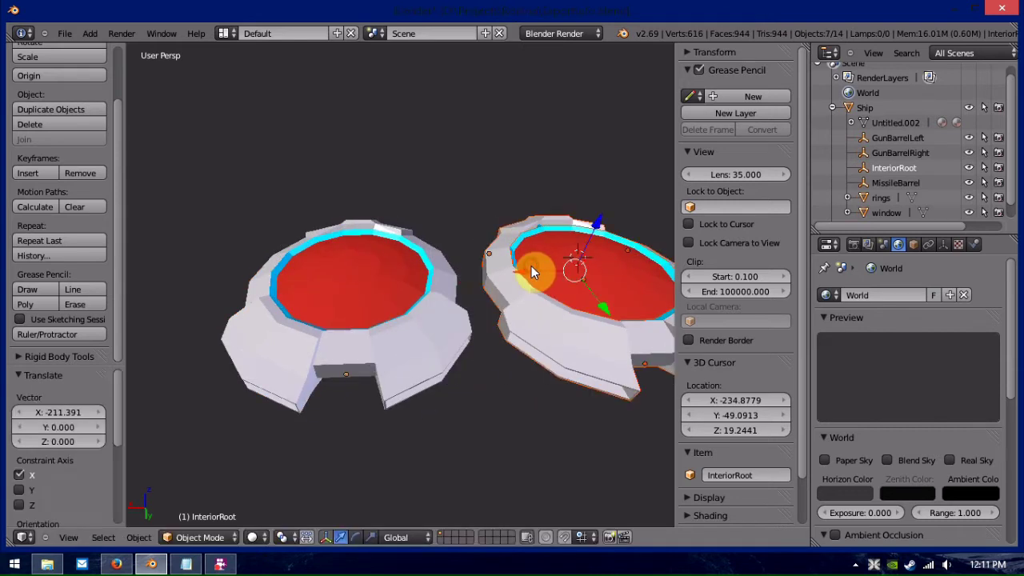
pyautogui.scroll(-3, 442, 344)
pyautogui.scroll(1, 442, 344)
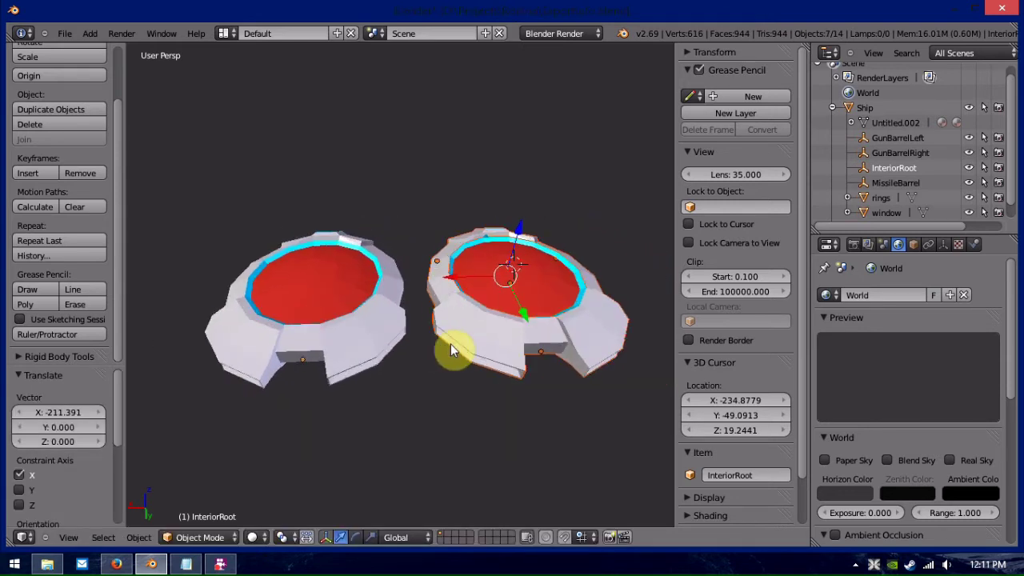
# Rename the duplicated Ship.001 to ShipOpen.
pyautogui.click(832, 108)
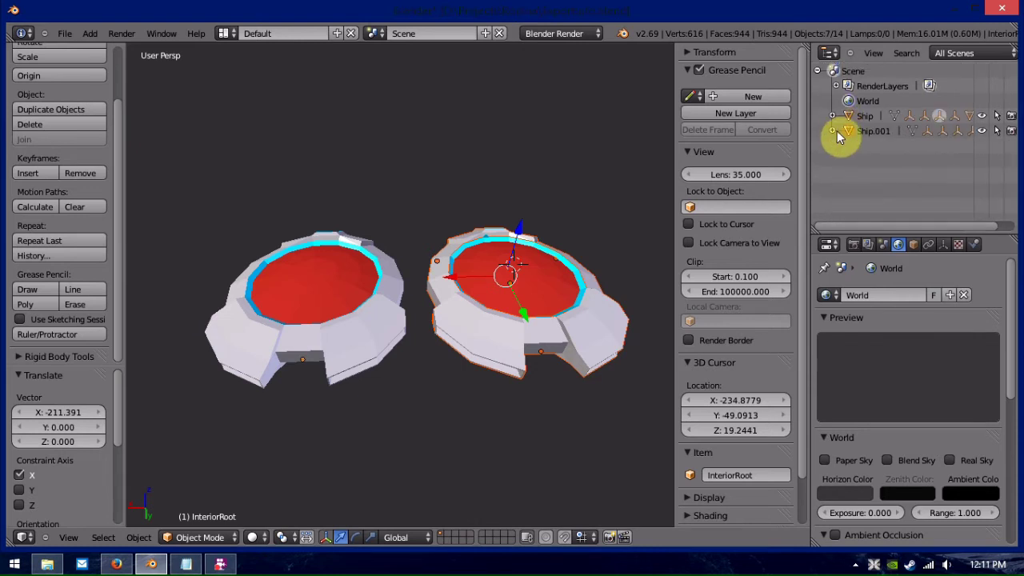
pyautogui.doubleClick(864, 132)
pyautogui.press('BackSpace')
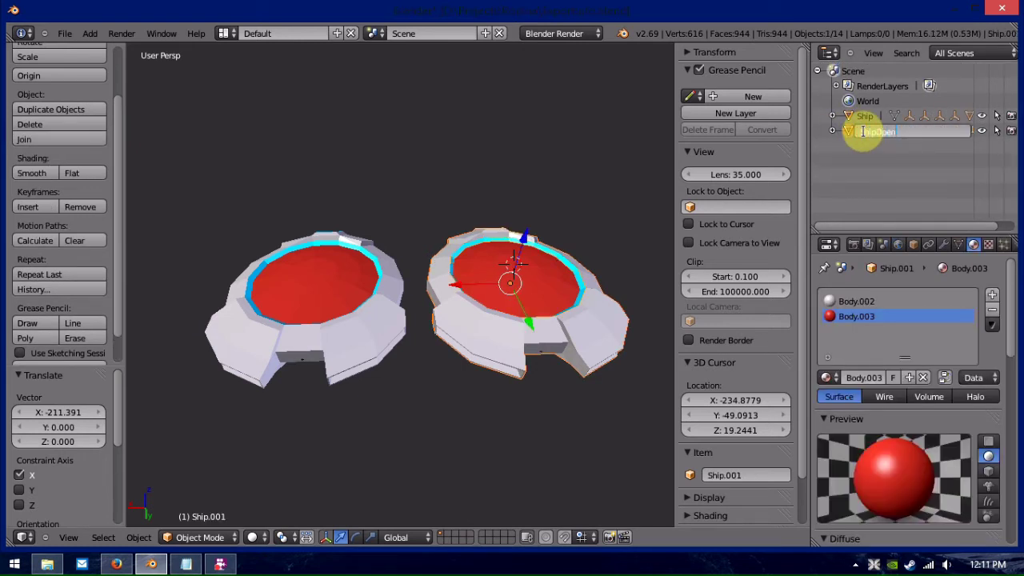
pyautogui.press('Return')
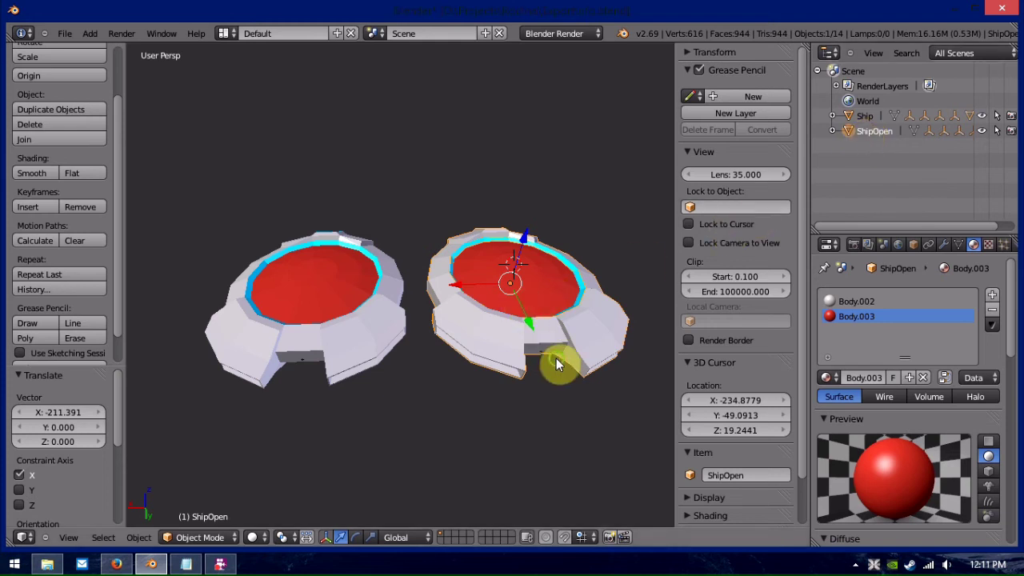
# Face ShipOpen's airlock box head-on and enter Edit Mode on its mesh.
pyautogui.moveTo(556, 358); pyautogui.dragTo(537, 345, button='middle')
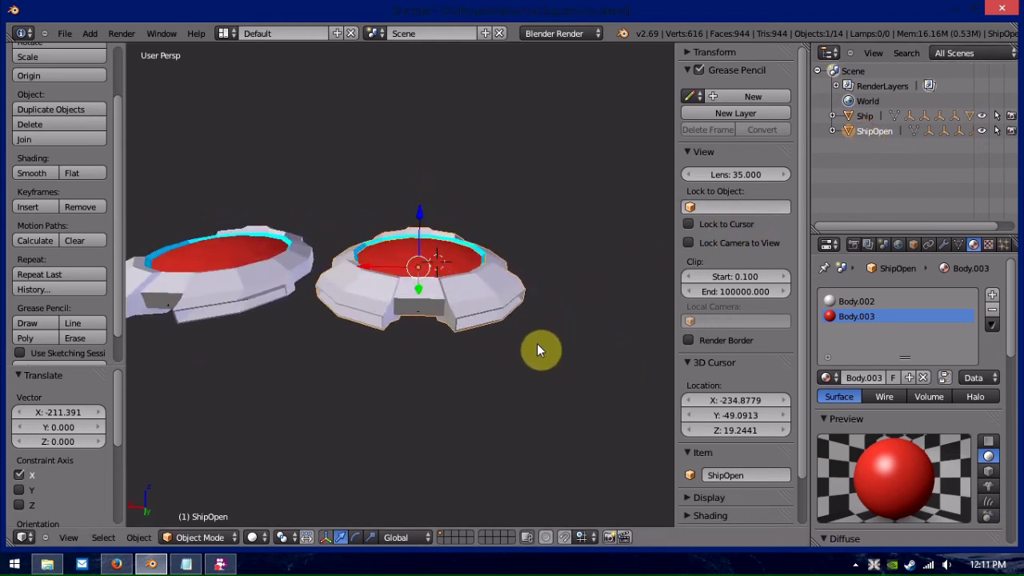
pyautogui.scroll(6, 537, 349)
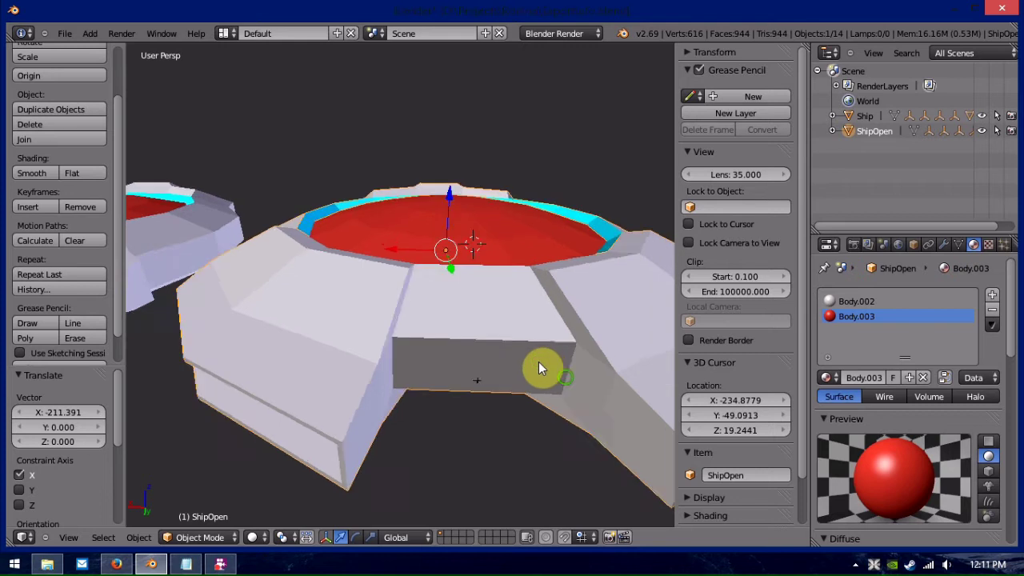
pyautogui.scroll(3, 539, 366)
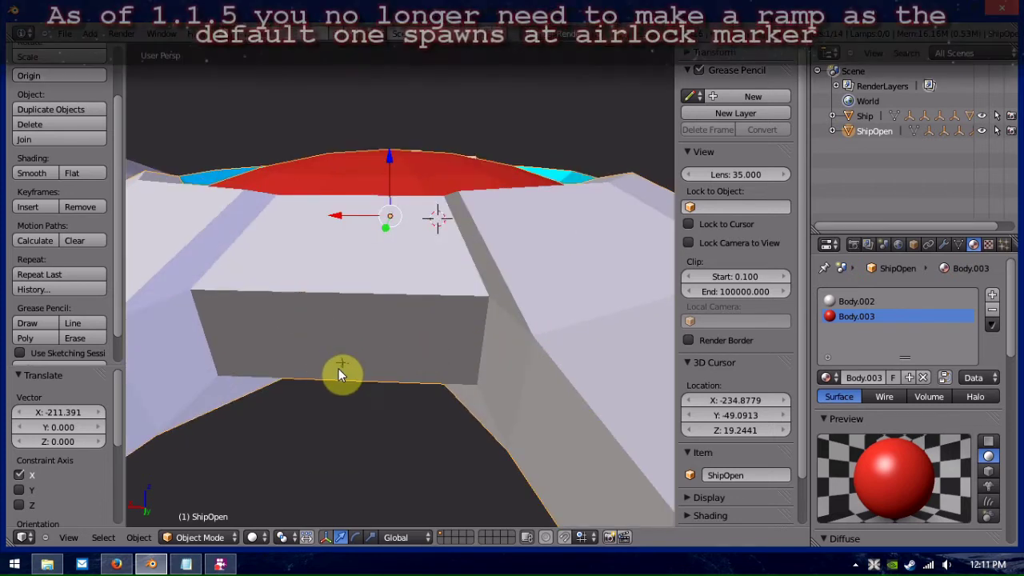
pyautogui.scroll(-3, 360, 369)
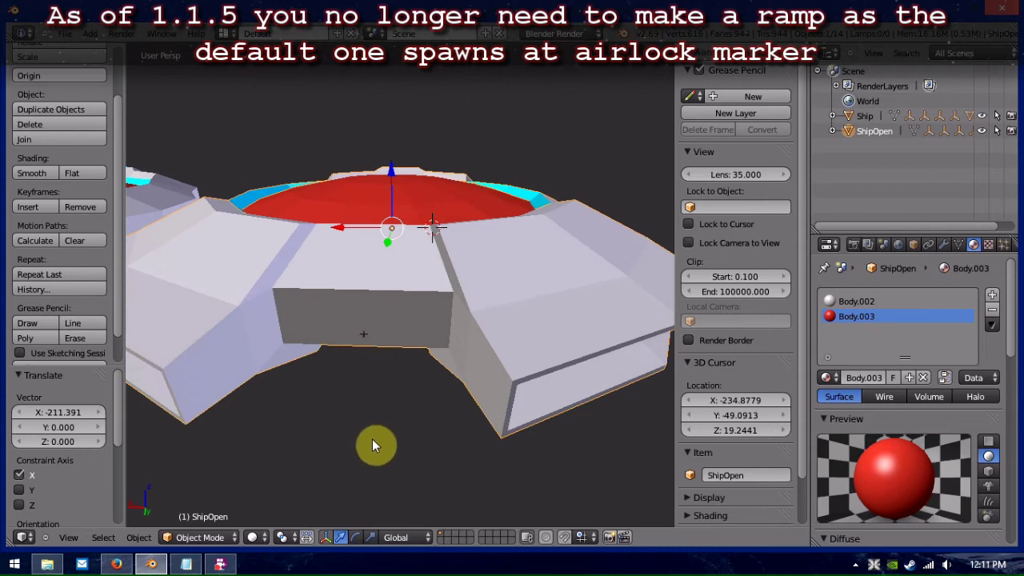
pyautogui.moveTo(372, 439); pyautogui.dragTo(427, 373, button='middle')
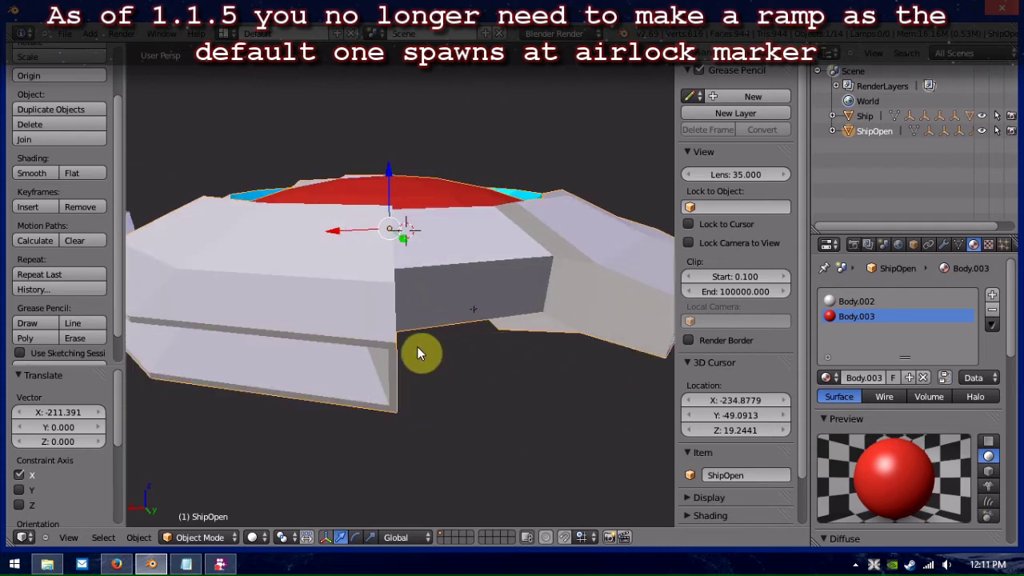
pyautogui.moveTo(417, 348)
pyautogui.mouseDown(button='middle')
pyautogui.moveTo(457, 350)
pyautogui.moveTo(428, 347)
pyautogui.mouseUp(button='middle')
pyautogui.scroll(2, 425, 349)
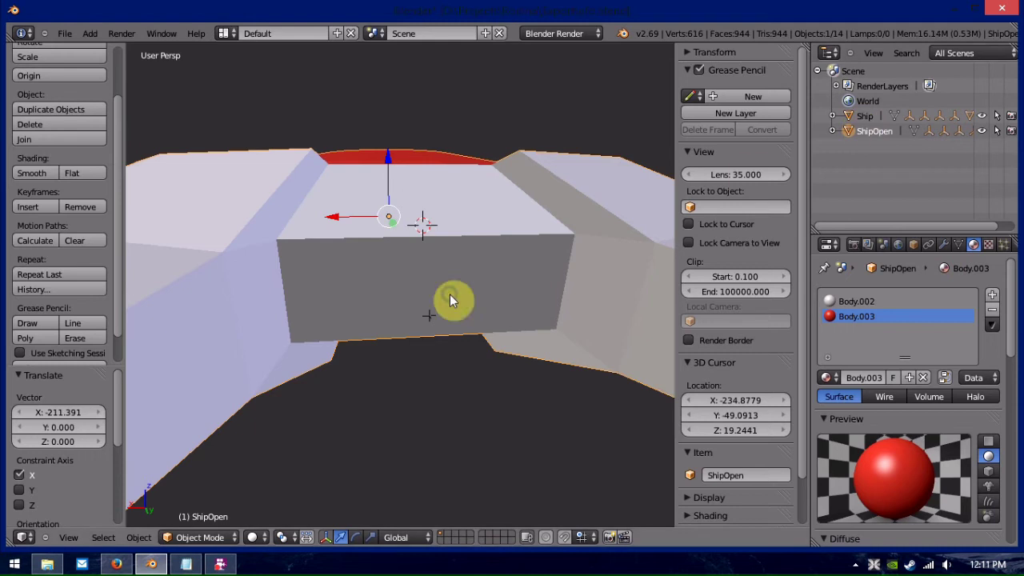
pyautogui.press('Tab')
# Delete the airlock's front face, then extrude the hole's border and shrink it inward.
pyautogui.press('x')
pyautogui.click(282, 270)
pyautogui.keyDown('alt'); pyautogui.rightClick(479, 336); pyautogui.keyUp('alt')
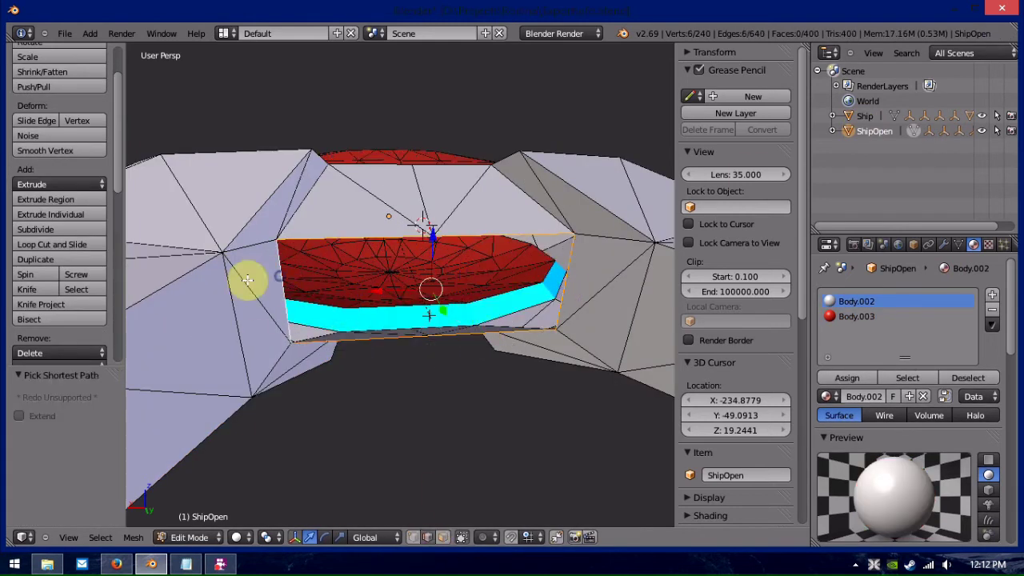
pyautogui.press('e')
pyautogui.rightClick(232, 260)
pyautogui.press('s')
pyautogui.click(498, 290)
# Select the hole's edges, trying and undoing a 0.520 resize along X.
pyautogui.keyDown('ctrl'); pyautogui.rightClick(498, 291); pyautogui.keyUp('ctrl')
pyautogui.press('KP_Decimal')
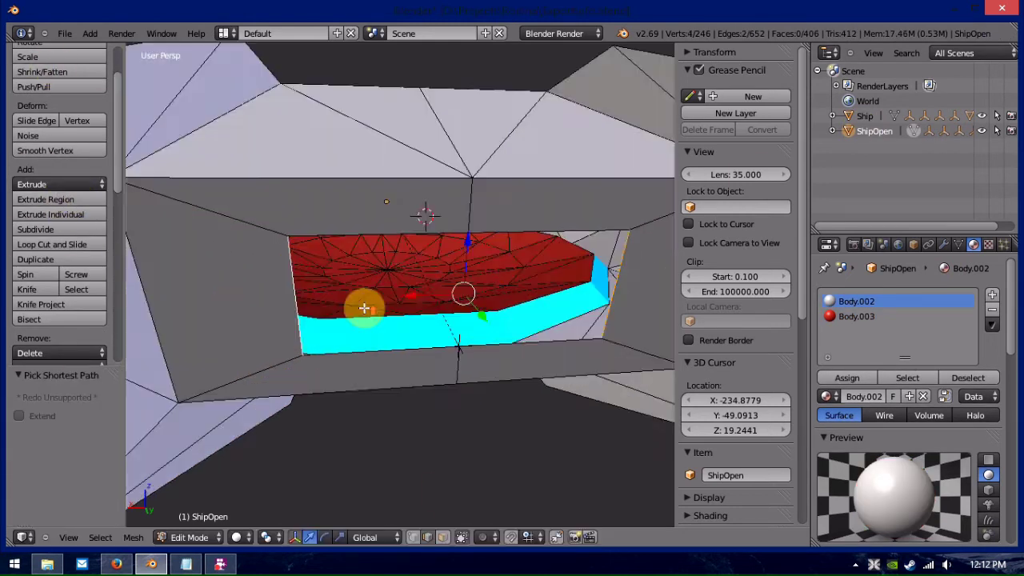
pyautogui.scroll(-5, 123, 213)
pyautogui.scroll(10, 117, 283)
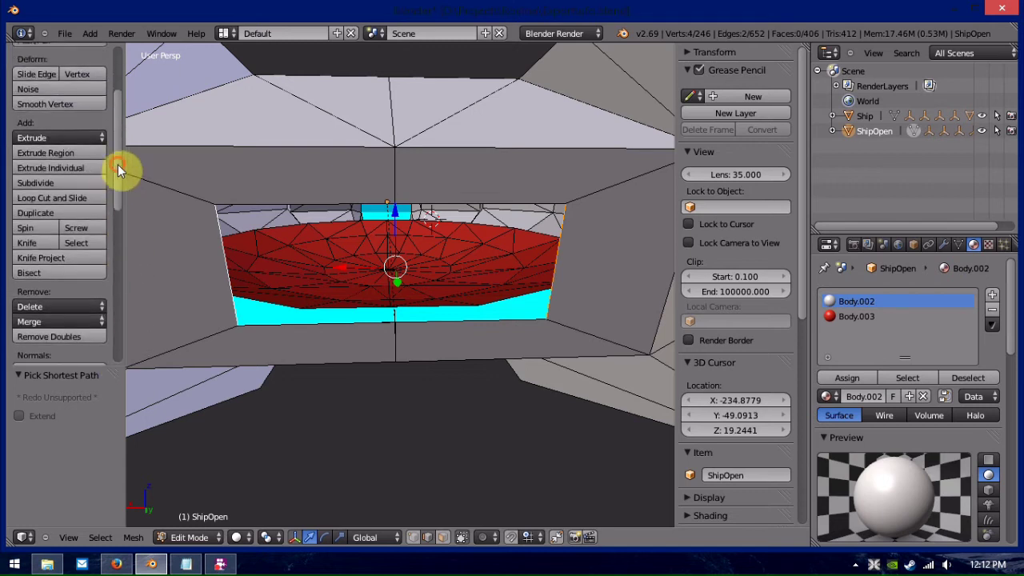
pyautogui.click(27, 110)
pyautogui.moveTo(48, 412); pyautogui.dragTo(18, 411)
pyautogui.hotkey('ctrl', 'z')
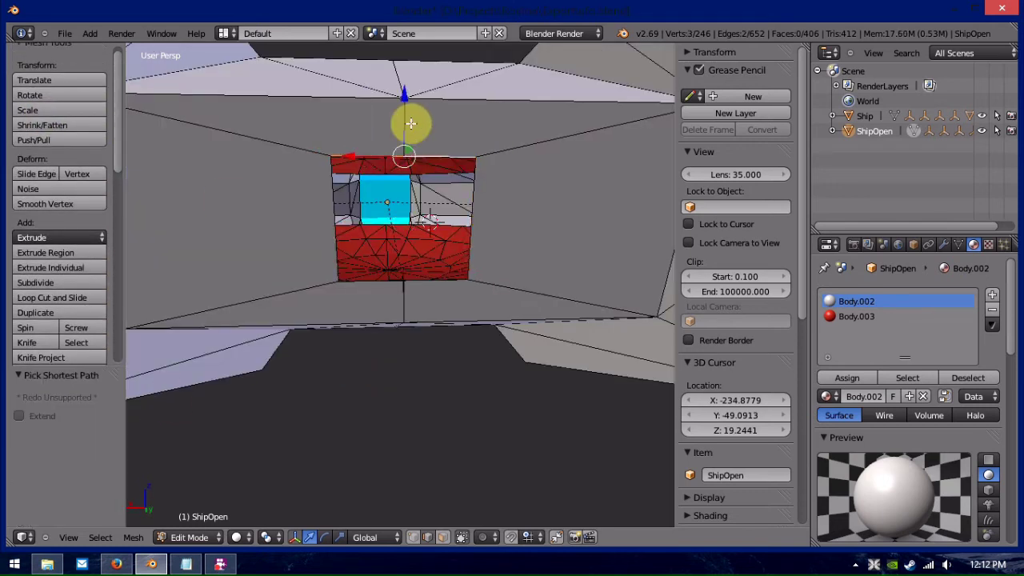
pyautogui.scroll(-3, 414, 270)
# Extrude the hole's edges twice to form a tunnel into the hull.
pyautogui.press('e')
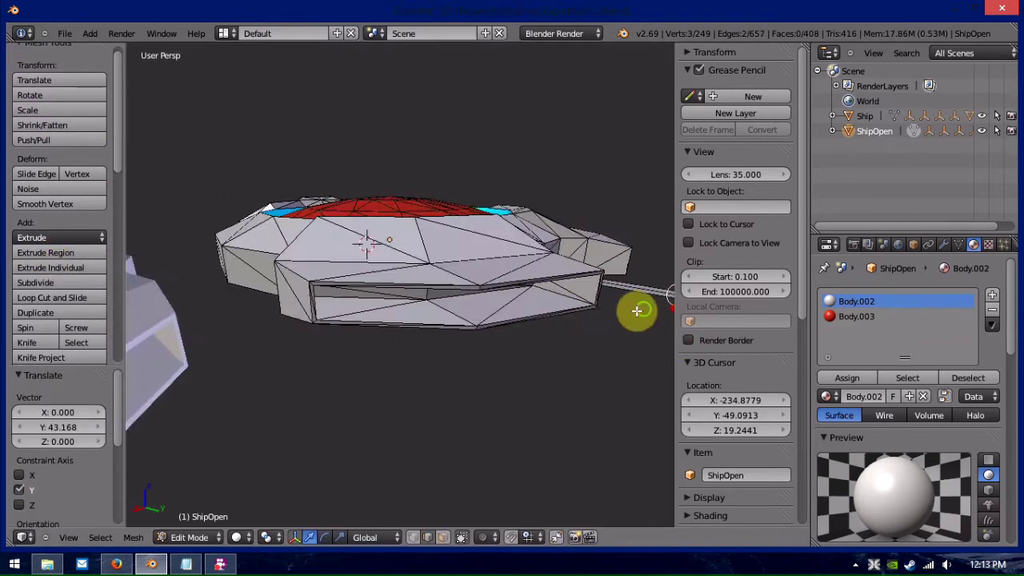
pyautogui.click(456, 335)
pyautogui.press('KP_Decimal')
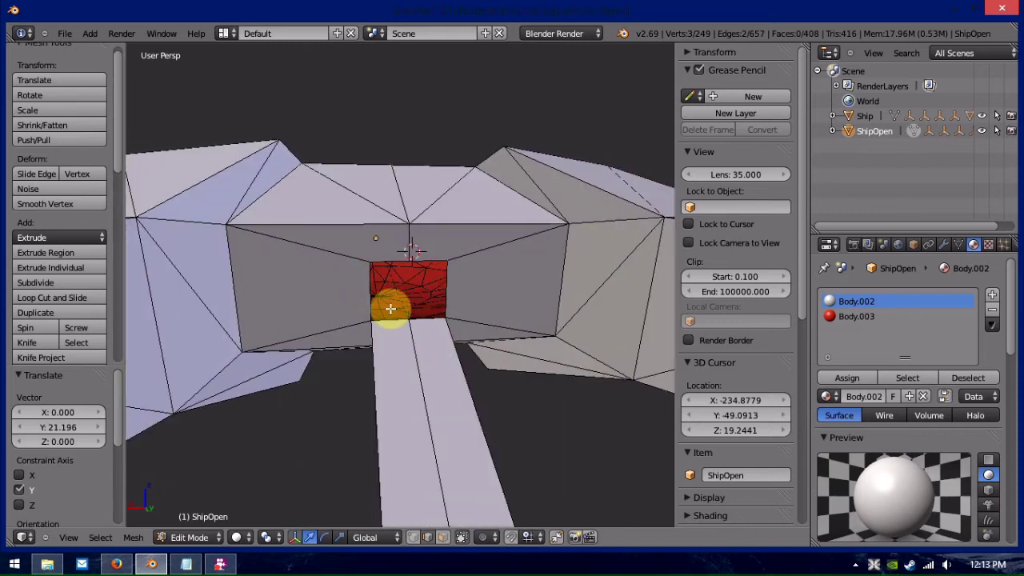
pyautogui.moveTo(542, 455); pyautogui.dragTo(521, 303, button='middle')
pyautogui.click(80, 268)
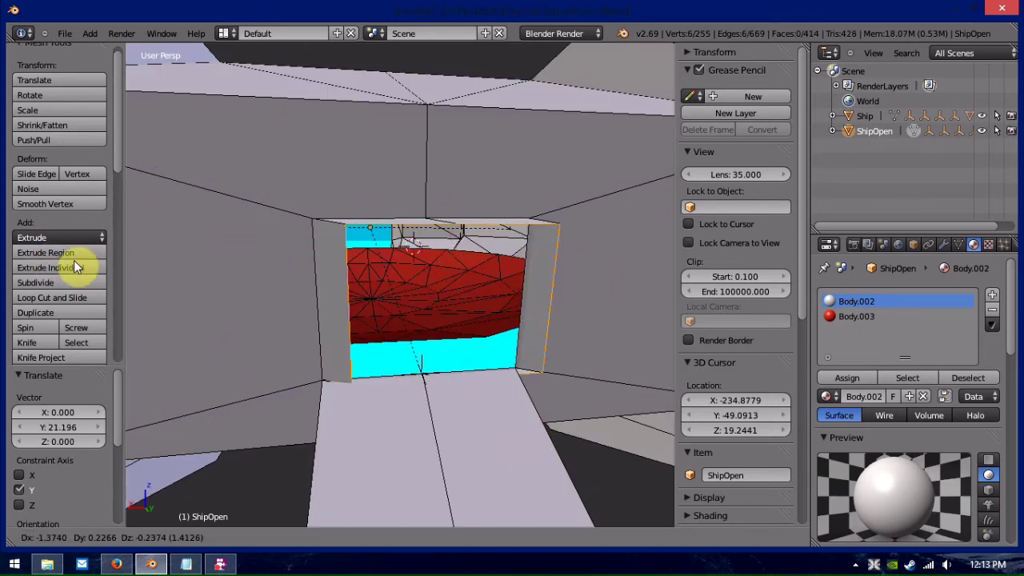
pyautogui.click(413, 312)
# Select the tunnel floor face plus the wall faces around the hole.
pyautogui.rightClick(441, 520)
pyautogui.keyDown('ctrl'); pyautogui.rightClick(434, 339); pyautogui.keyUp('ctrl')
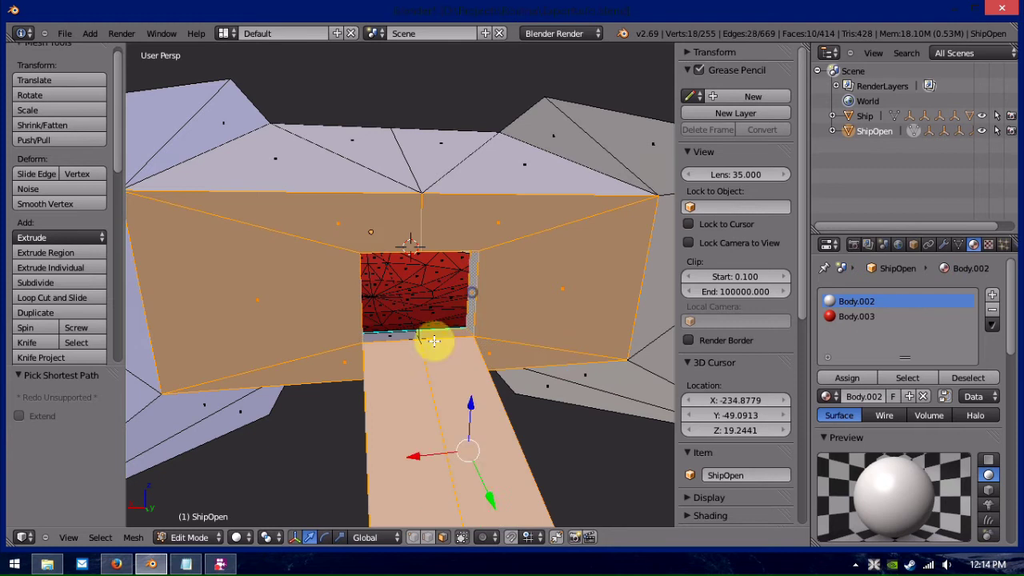
pyautogui.scroll(3, 423, 211)
pyautogui.scroll(-3, 556, 440)
pyautogui.scroll(-3, 556, 441)
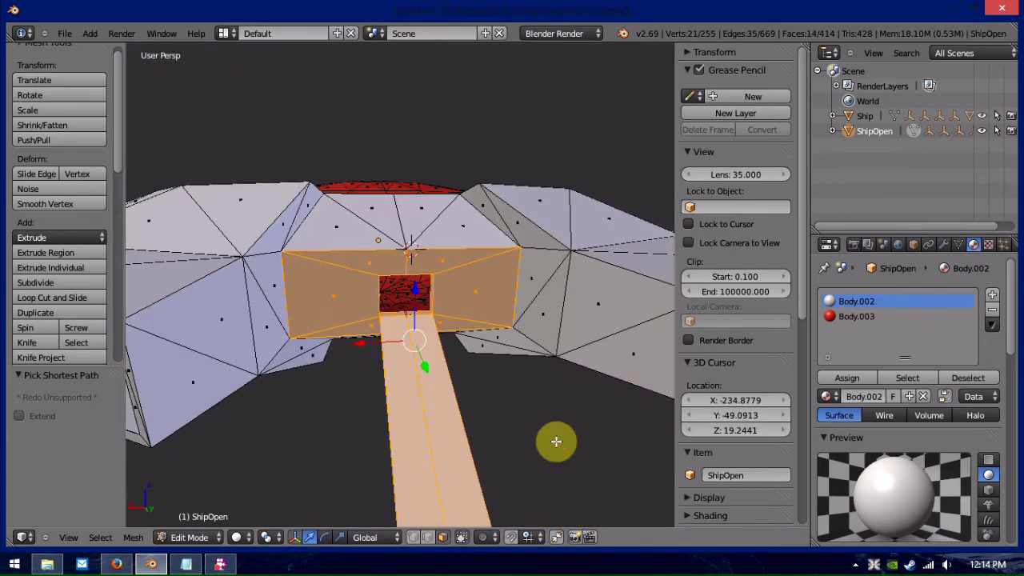
pyautogui.scroll(2, 556, 441)
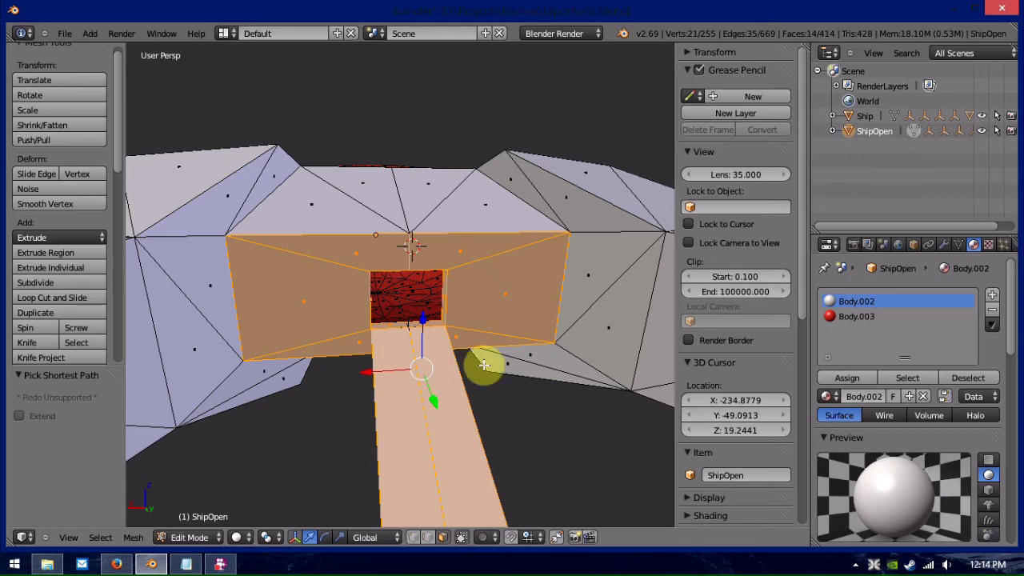
# Triangulate the selected faces around the opening with Mesh > Faces > Triangulate Faces.
pyautogui.moveTo(539, 424); pyautogui.dragTo(551, 423, button='middle')
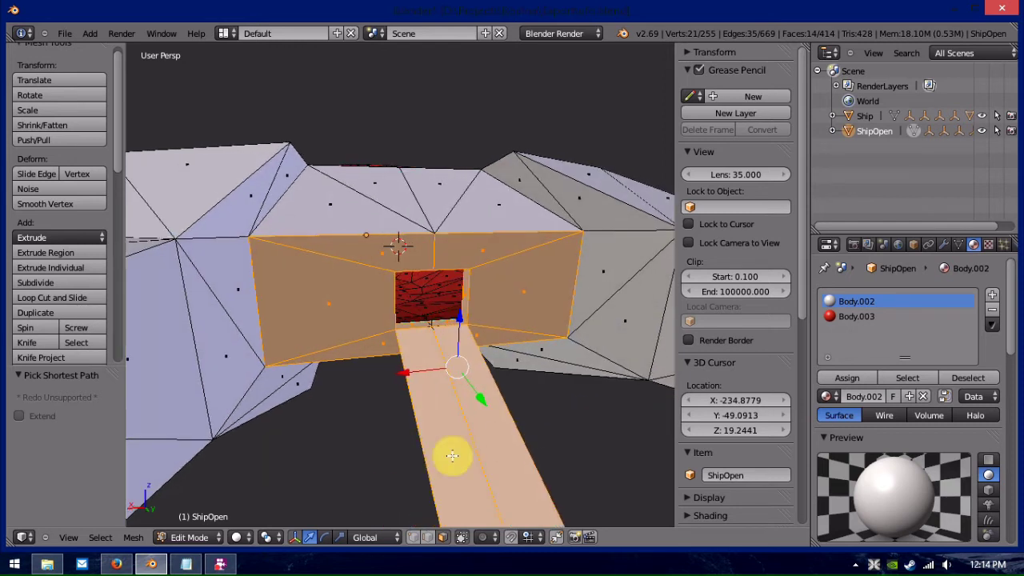
pyautogui.click(133, 537)
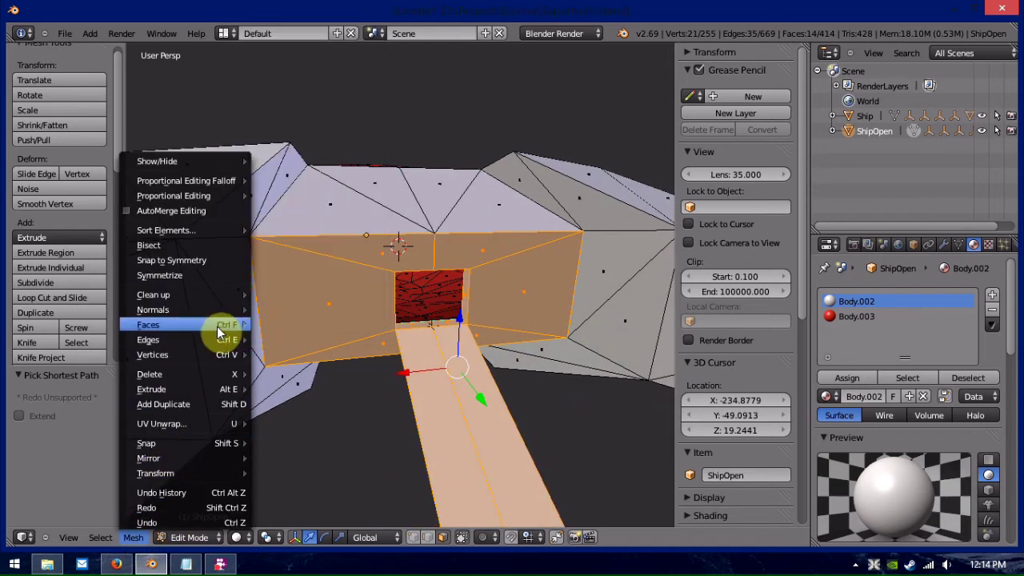
pyautogui.moveTo(217, 325)
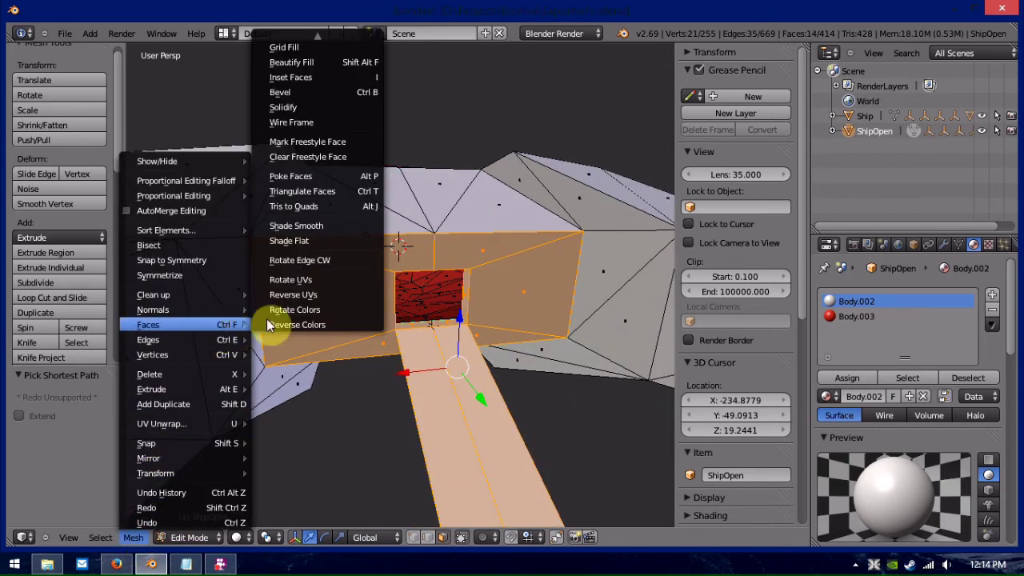
pyautogui.click(324, 199)
# Inspect the triangulated opening from front, above and side angles.
pyautogui.moveTo(542, 395); pyautogui.dragTo(536, 386, button='middle')
pyautogui.scroll(3, 536, 387)
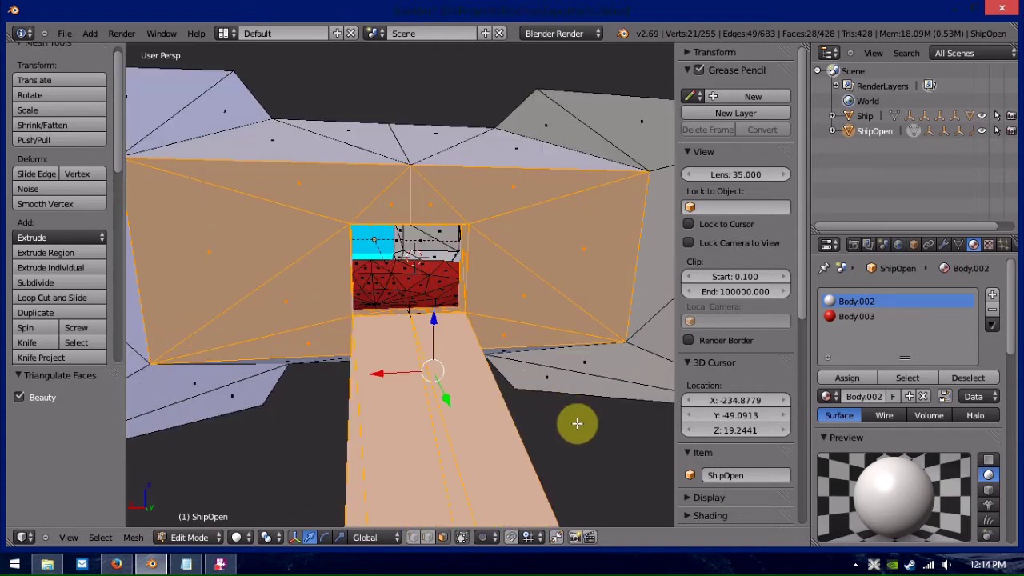
pyautogui.moveTo(576, 423); pyautogui.dragTo(509, 388, button='middle')
pyautogui.scroll(-5, 519, 427)
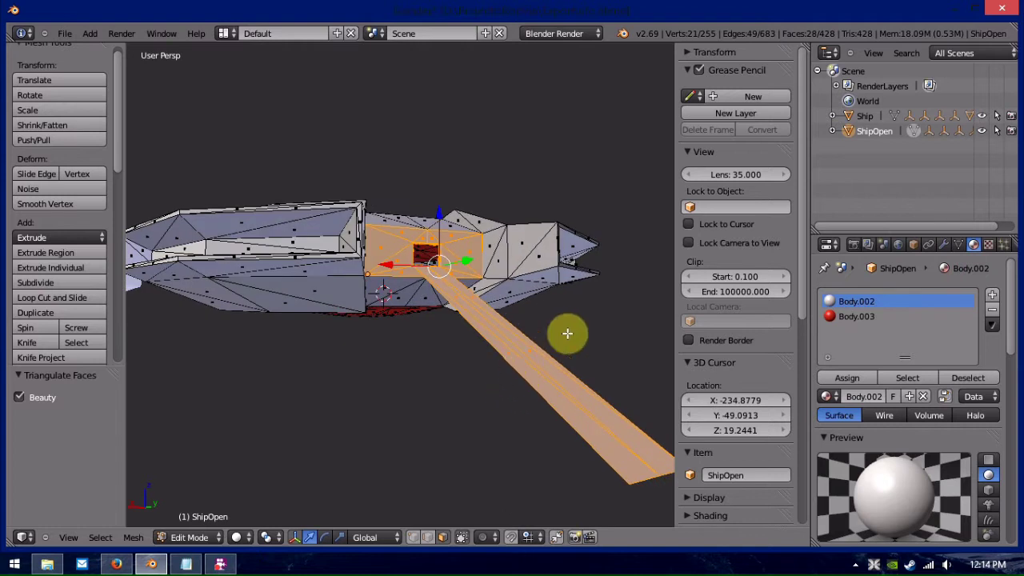
pyautogui.moveTo(564, 334); pyautogui.dragTo(541, 368, button='middle')
pyautogui.scroll(6, 504, 345)
pyautogui.moveTo(484, 336)
pyautogui.mouseDown(button='middle')
pyautogui.moveTo(496, 347)
pyautogui.moveTo(492, 336)
pyautogui.mouseUp(button='middle')
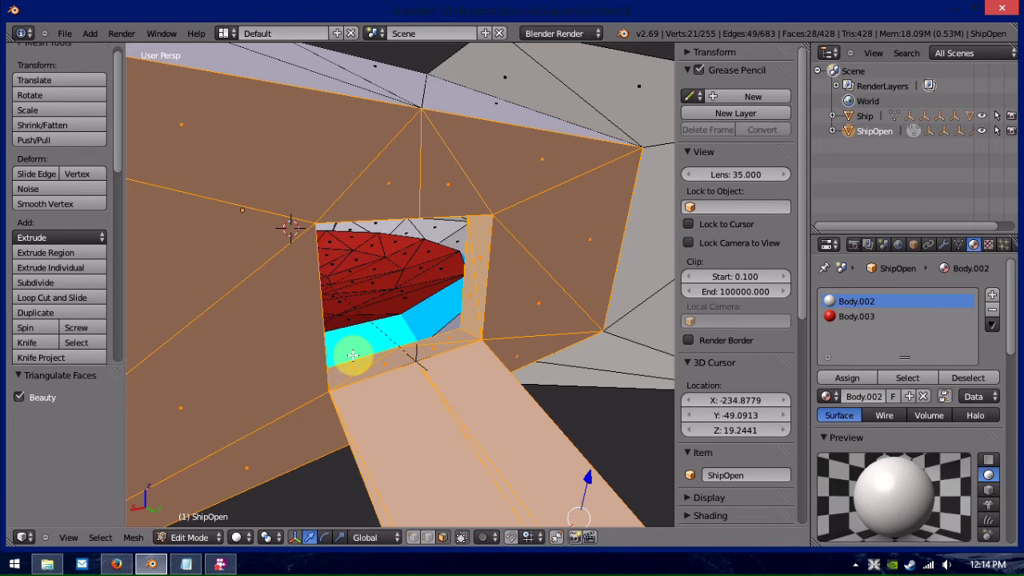
pyautogui.moveTo(521, 370); pyautogui.dragTo(513, 320, button='middle')
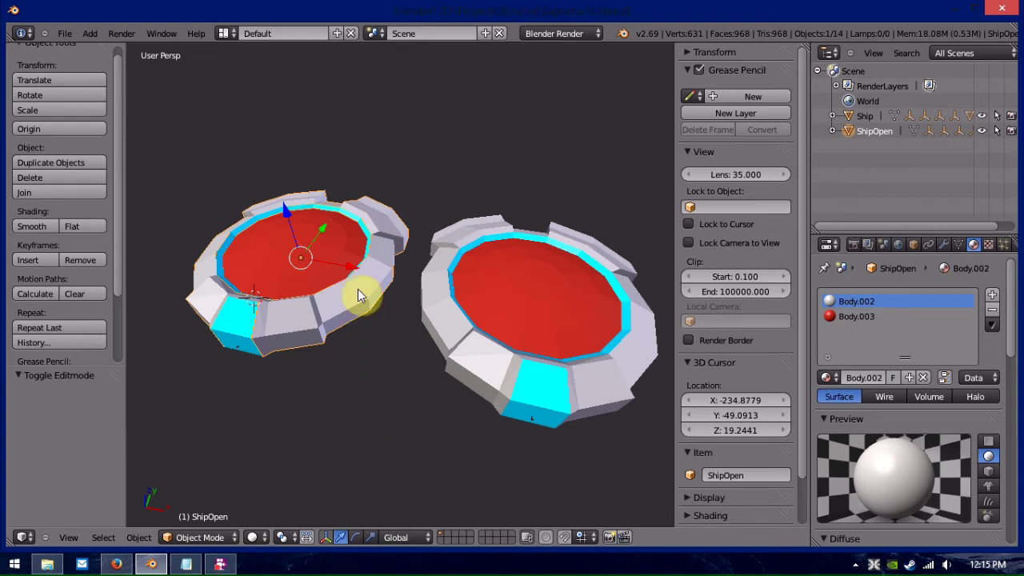
# Rotate ShipOpen 180° around the Z axis.
pyautogui.moveTo(336, 123); pyautogui.dragTo(244, 178, button='middle')
pyautogui.press('r')
pyautogui.press('z')
pyautogui.press('1')
pyautogui.press('8')
pyautogui.press('0')
pyautogui.press('Return')
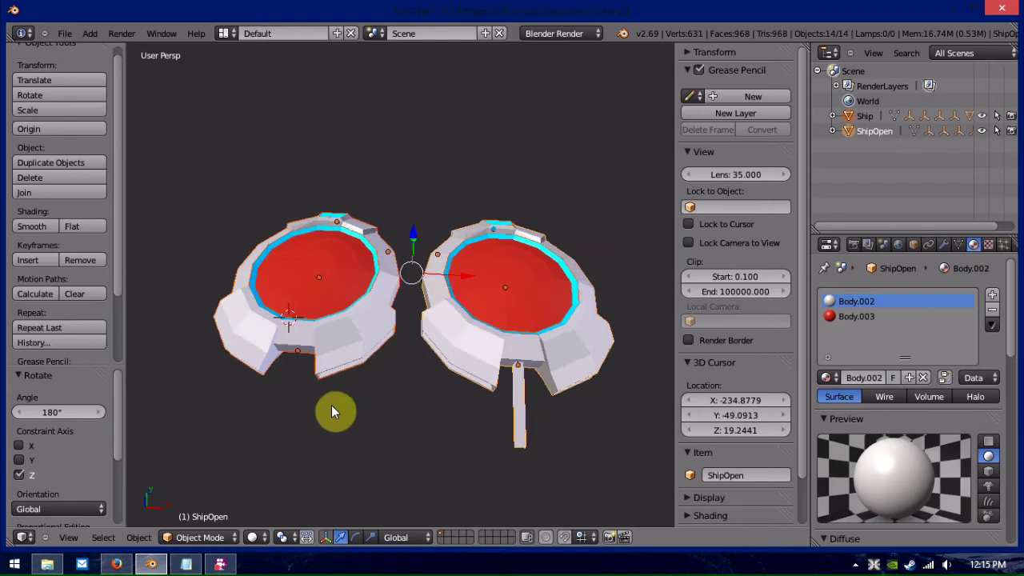
# Select both ships and scale them down to about 0.485.
pyautogui.moveTo(331, 411); pyautogui.dragTo(491, 294, button='middle')
pyautogui.click(649, 166)
pyautogui.rightClick(336, 240)
pyautogui.press('a')
pyautogui.press('a')
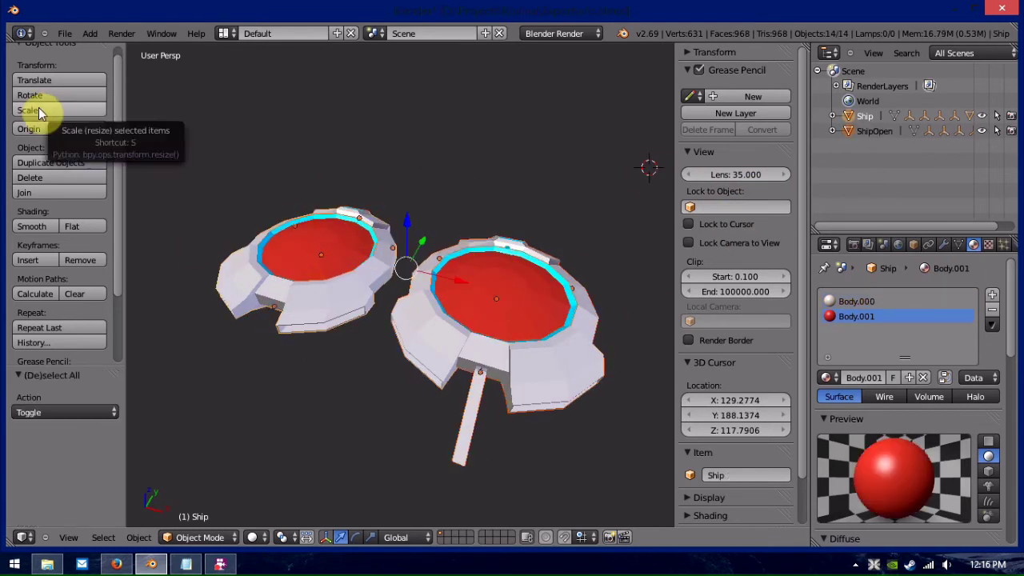
pyautogui.click(40, 109)
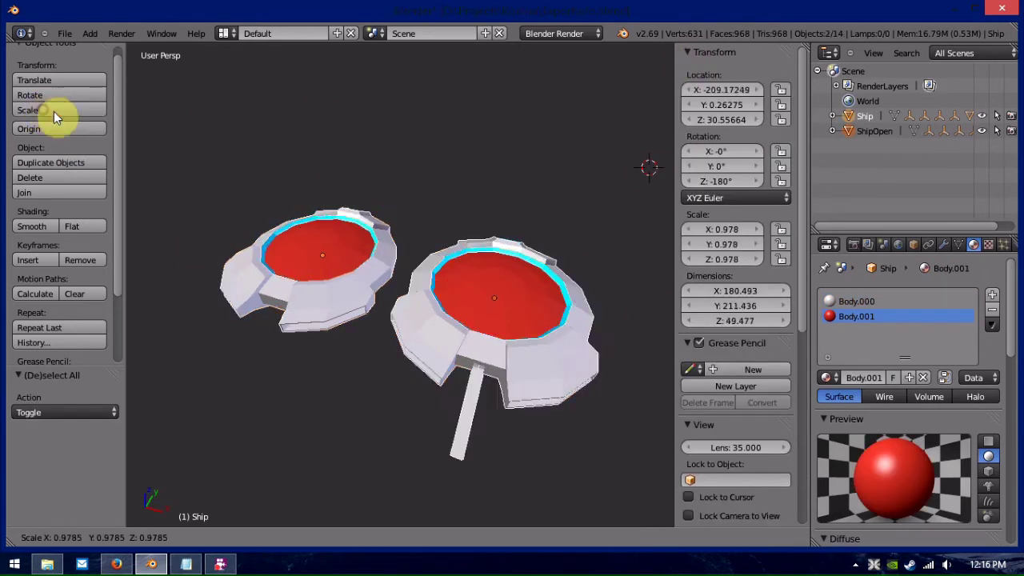
pyautogui.click(244, 176)
pyautogui.scroll(3, 301, 280)
pyautogui.press('a')
pyautogui.scroll(-2, 376, 328)
# Orbit around the resized ships to view them side by side.
pyautogui.moveTo(301, 280); pyautogui.dragTo(405, 194, button='middle')
pyautogui.moveTo(240, 121); pyautogui.dragTo(431, 150, button='middle')
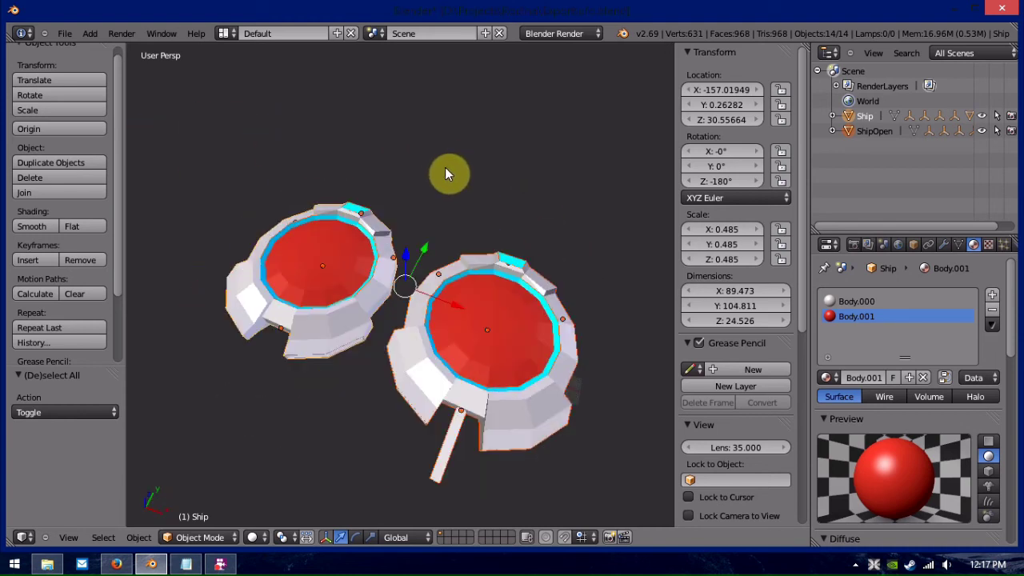
pyautogui.moveTo(472, 153); pyautogui.dragTo(502, 136, button='middle')
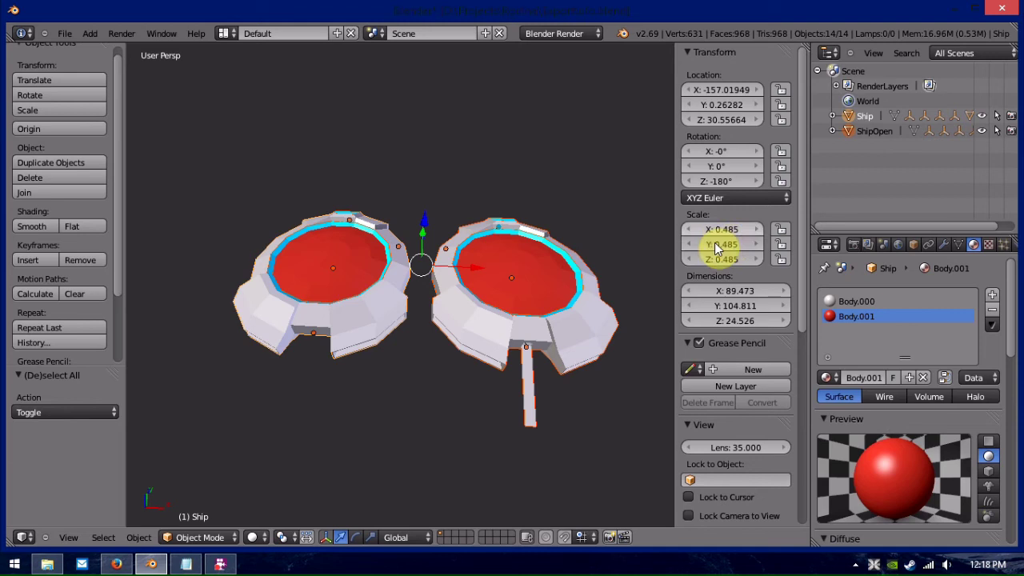
pyautogui.moveTo(700, 169); pyautogui.dragTo(707, 153)
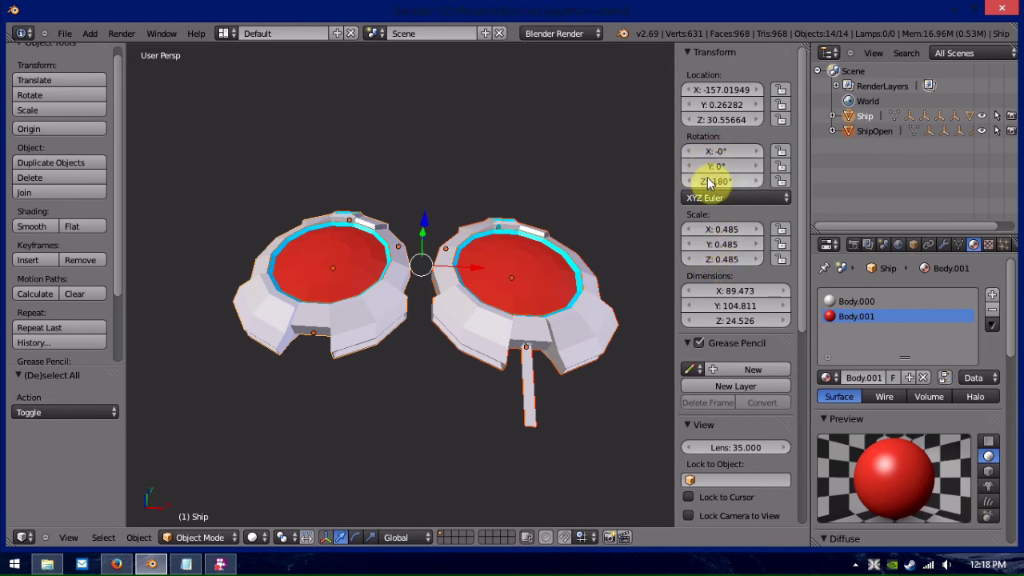
pyautogui.moveTo(290, 118); pyautogui.dragTo(335, 122, button='middle')
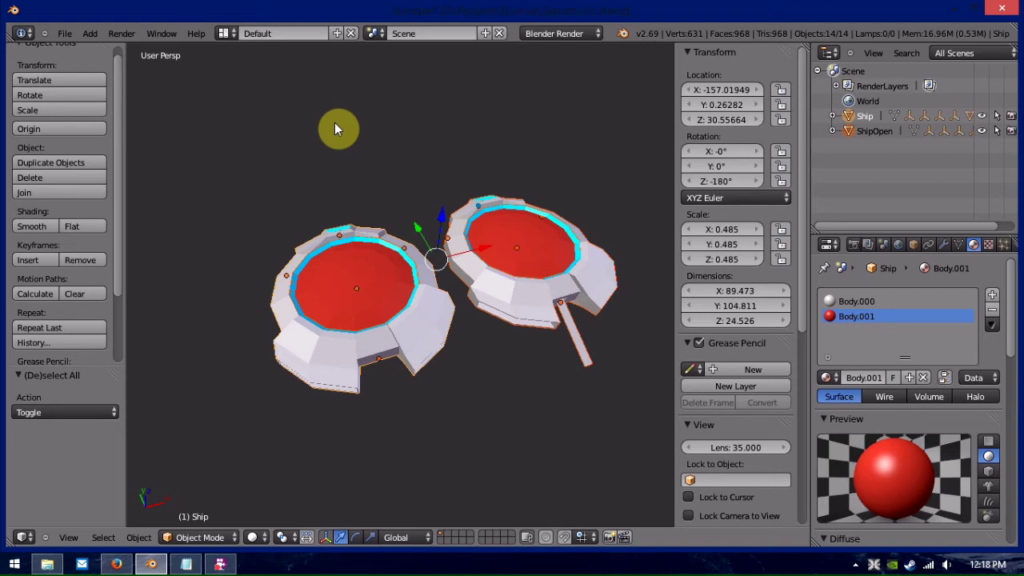
pyautogui.moveTo(338, 122); pyautogui.dragTo(401, 121, button='middle')
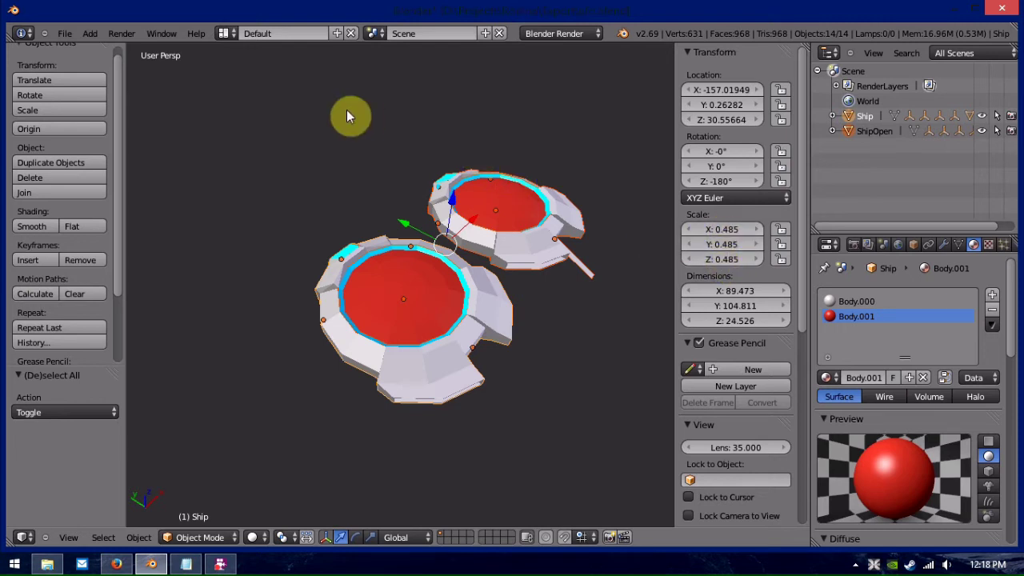
# Apply Rotation & Scale to the ships, keeping Ship's 89.473 × 104.811 × 24.526 dimensions.
pyautogui.moveTo(347, 112); pyautogui.dragTo(423, 115, button='middle')
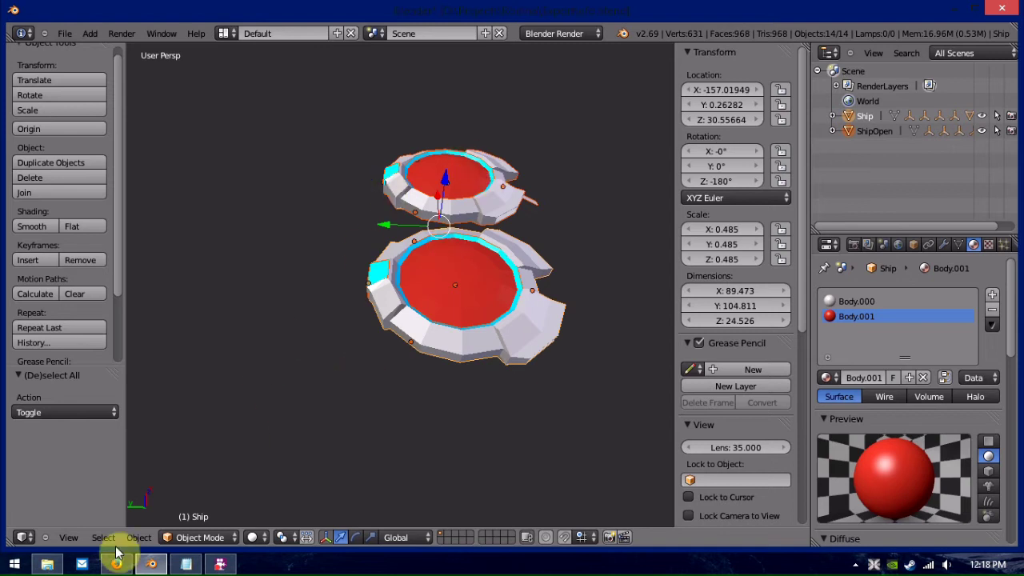
pyautogui.click(139, 537)
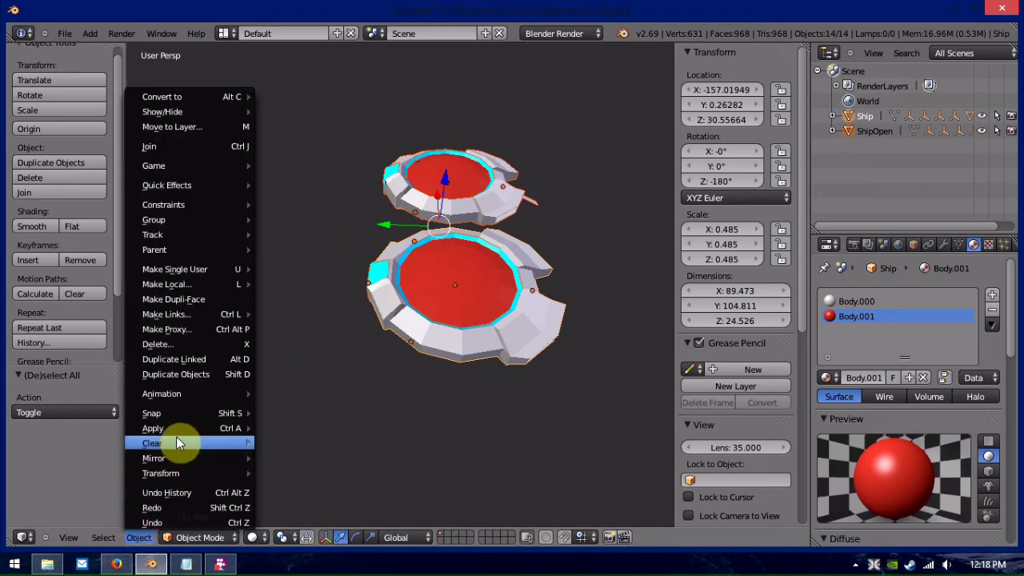
pyautogui.moveTo(179, 431)
pyautogui.click(334, 472)
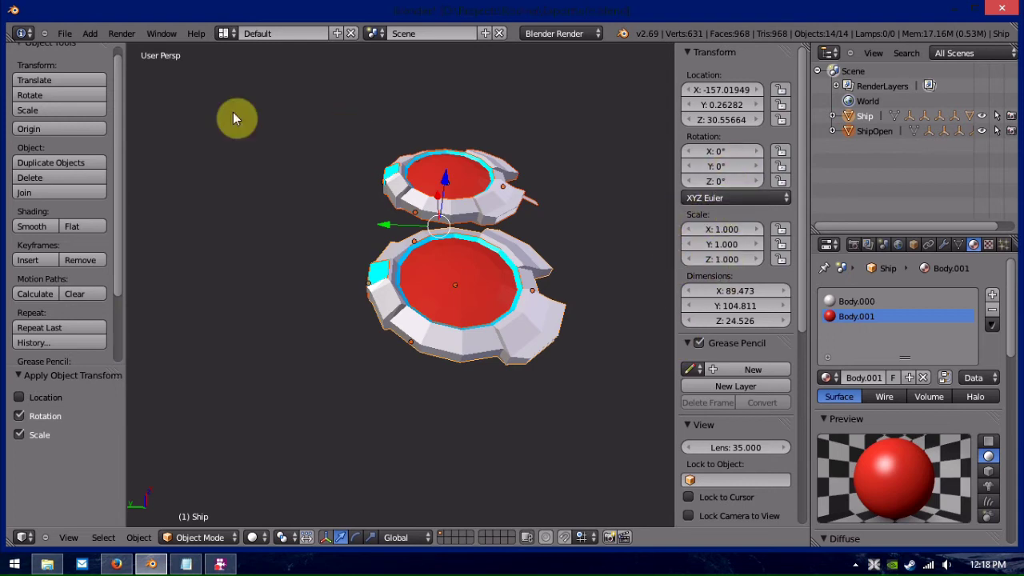
pyautogui.moveTo(183, 118); pyautogui.dragTo(277, 160, button='middle')
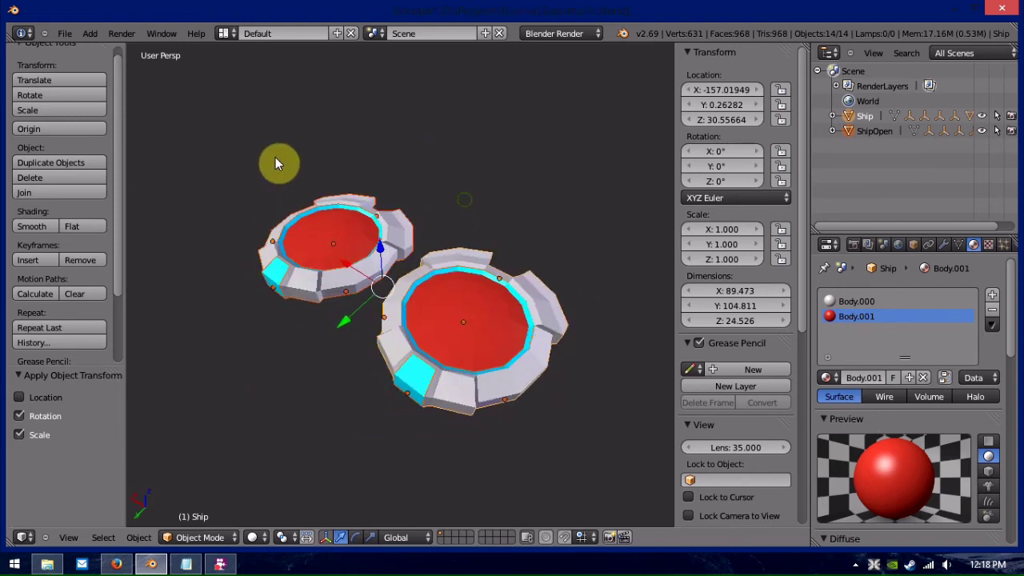
pyautogui.click(64, 33)
# Export the Ship and ShipOpen models with File > Export > Export Brendan (.egm).
pyautogui.moveTo(99, 277)
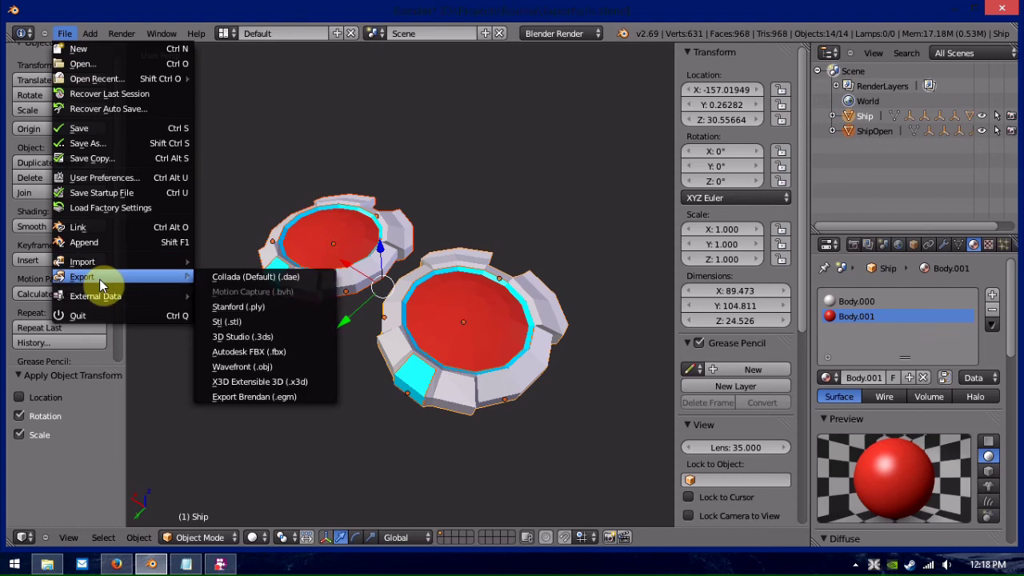
pyautogui.click(301, 397)
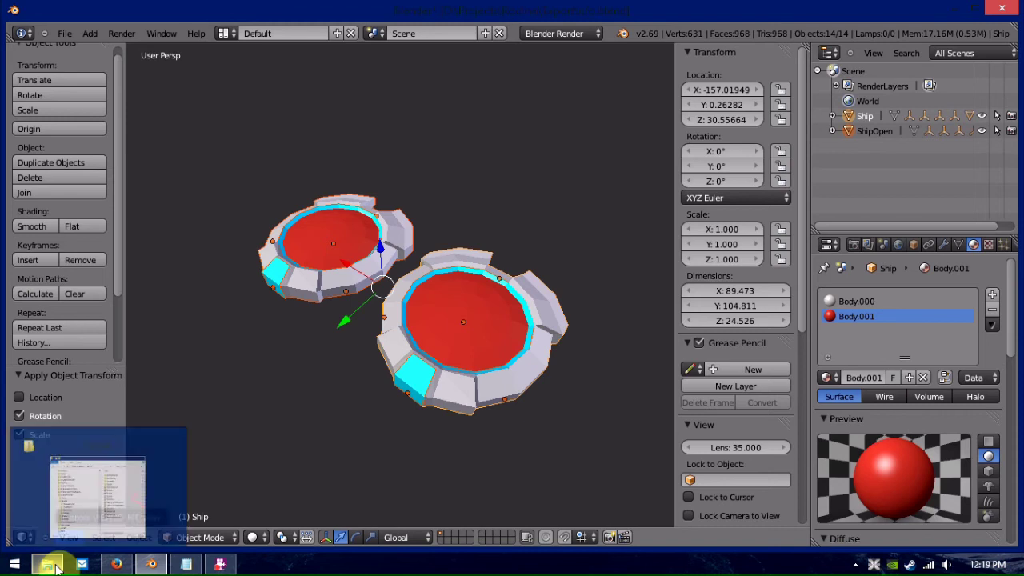
# In File Explorer, browse to the Projects > Rodina > Export folder.
pyautogui.click(92, 492)
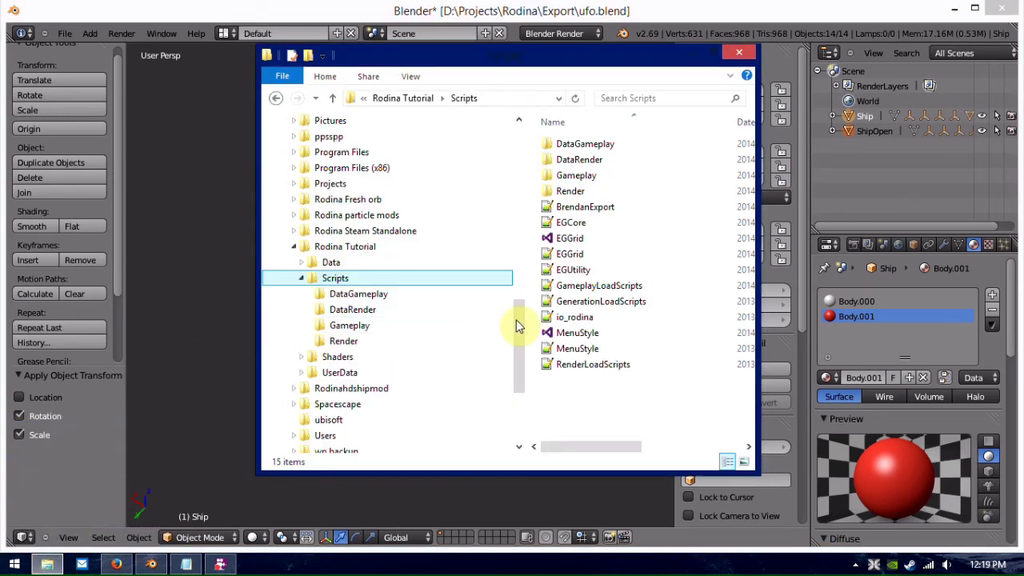
pyautogui.click(293, 183)
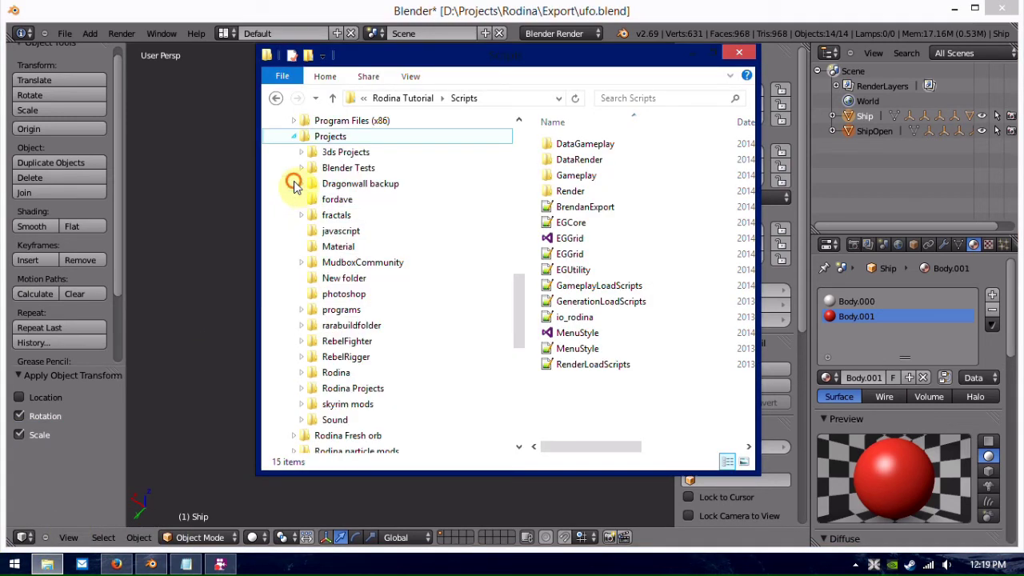
pyautogui.click(301, 373)
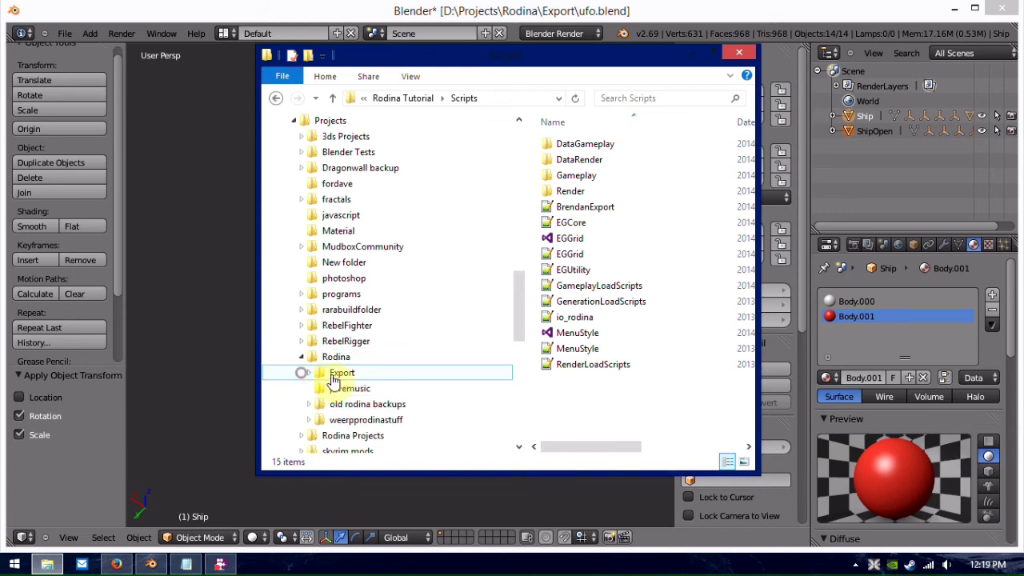
pyautogui.click(342, 373)
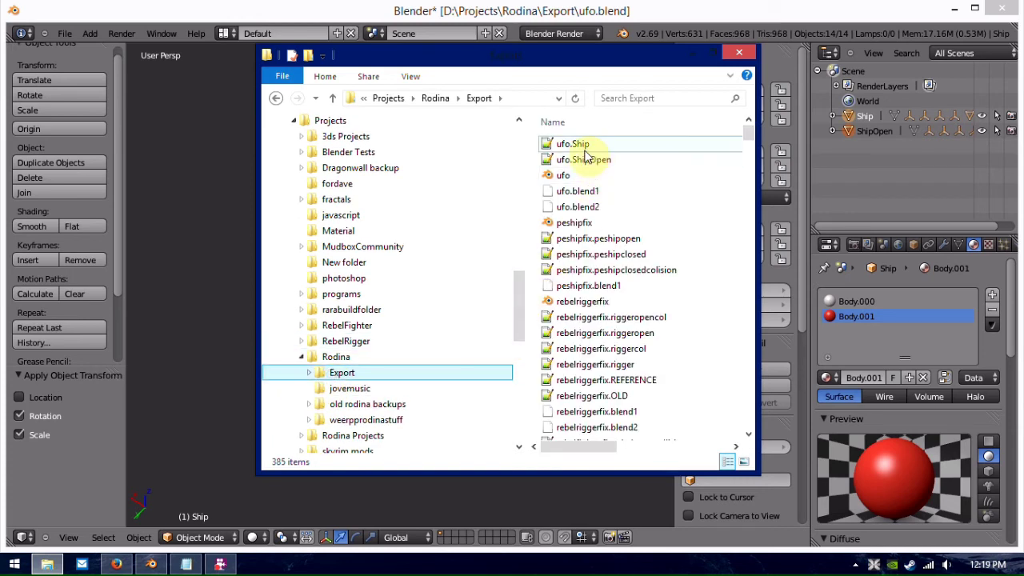
pyautogui.moveTo(519, 296); pyautogui.dragTo(517, 369)
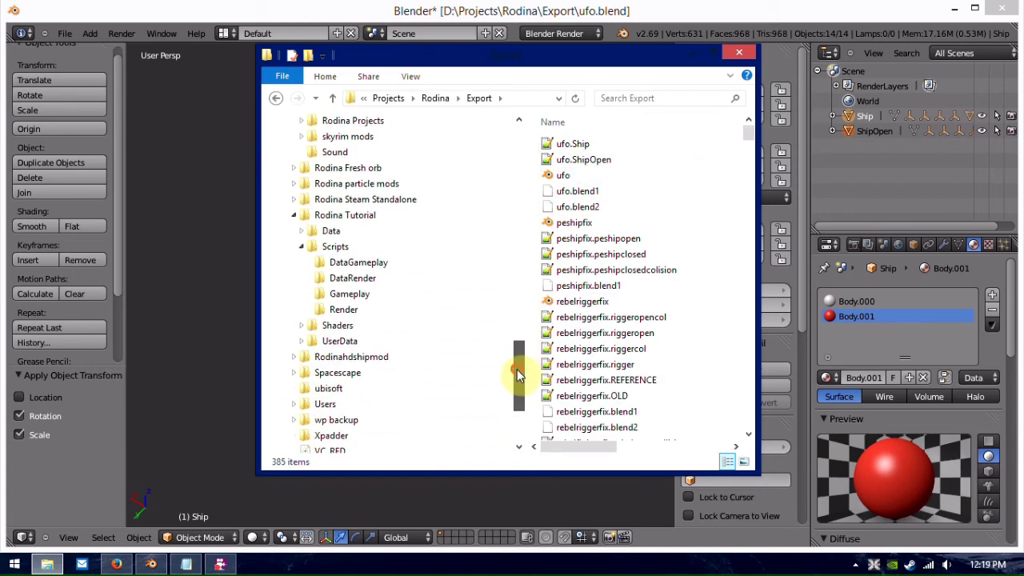
# Copy ufo.Ship and ufo.ShipOpen into the game's Models folder, replacing the existing files.
pyautogui.moveTo(531, 141); pyautogui.dragTo(358, 235)
pyautogui.moveTo(360, 235); pyautogui.dragTo(379, 299, button='right')
pyautogui.click(380, 301)
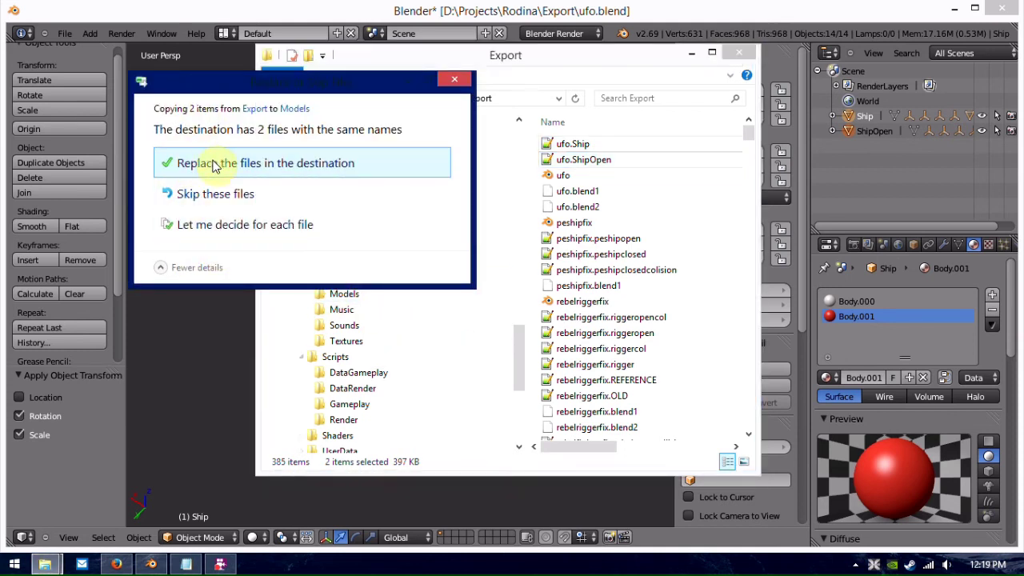
pyautogui.click(214, 165)
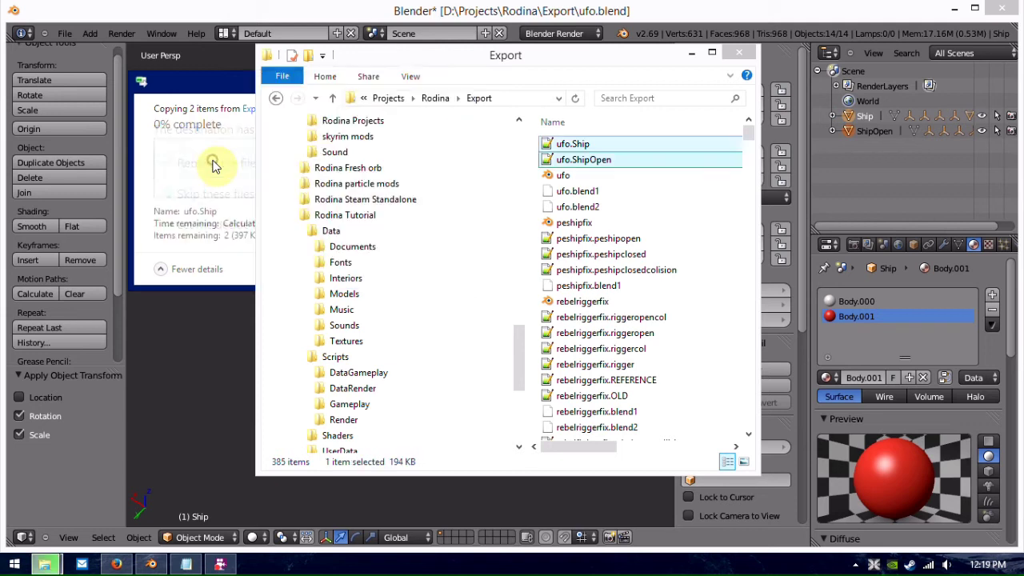
pyautogui.moveTo(520, 340)
pyautogui.mouseDown()
pyautogui.moveTo(524, 331)
pyautogui.moveTo(527, 356)
pyautogui.moveTo(523, 346)
pyautogui.mouseUp()
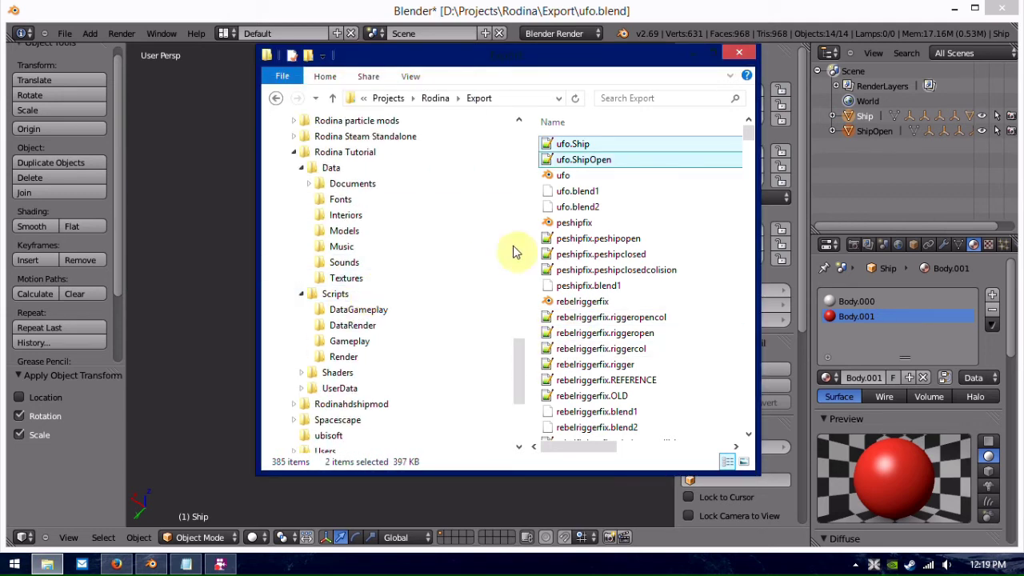
# Open EGDataShipPlayer.lua from Rodina Tutorial's Scripts\DataGameplay folder in Notepad++.
pyautogui.click(350, 232)
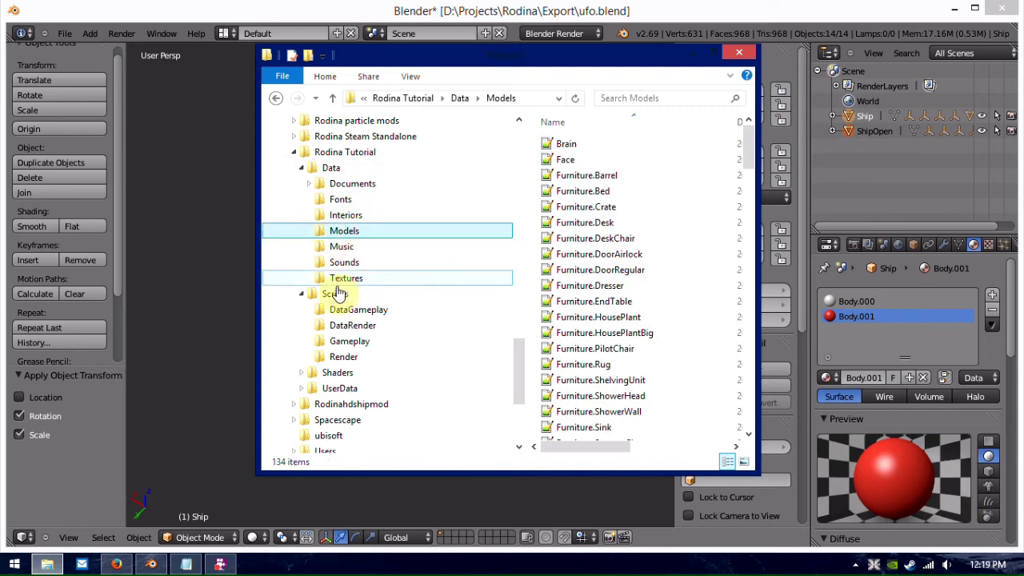
pyautogui.click(334, 294)
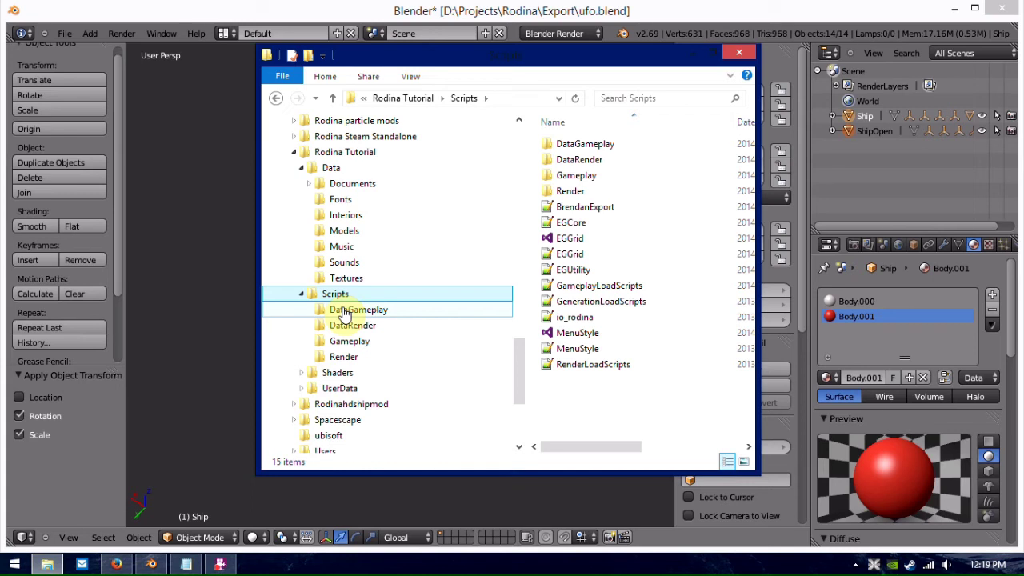
pyautogui.click(344, 310)
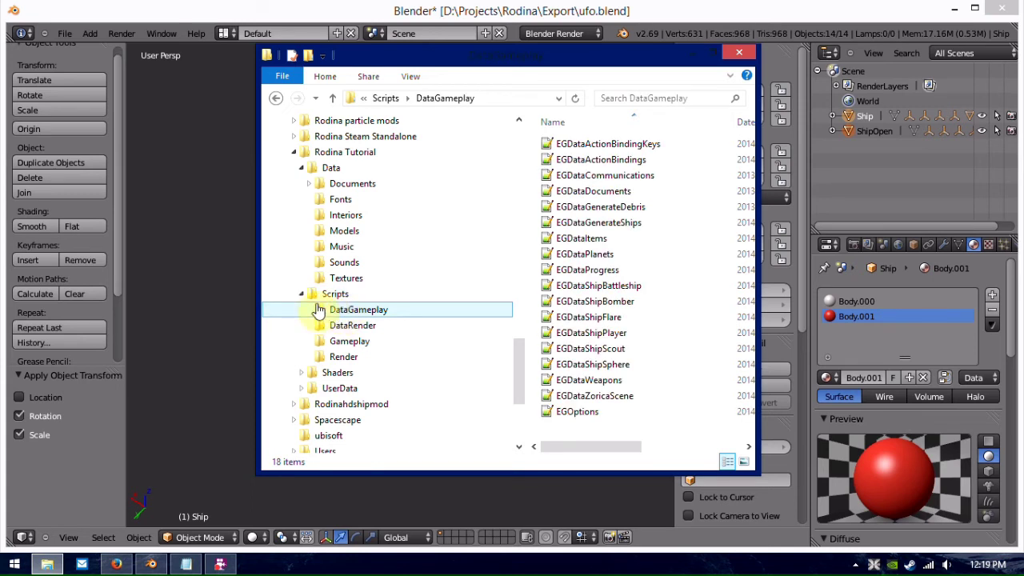
pyautogui.click(312, 295)
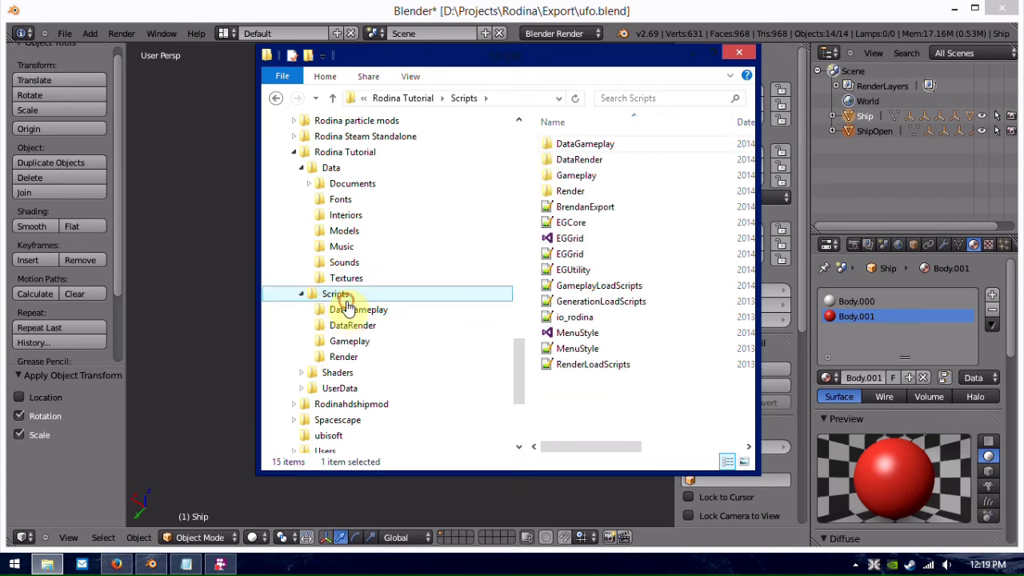
pyautogui.click(351, 311)
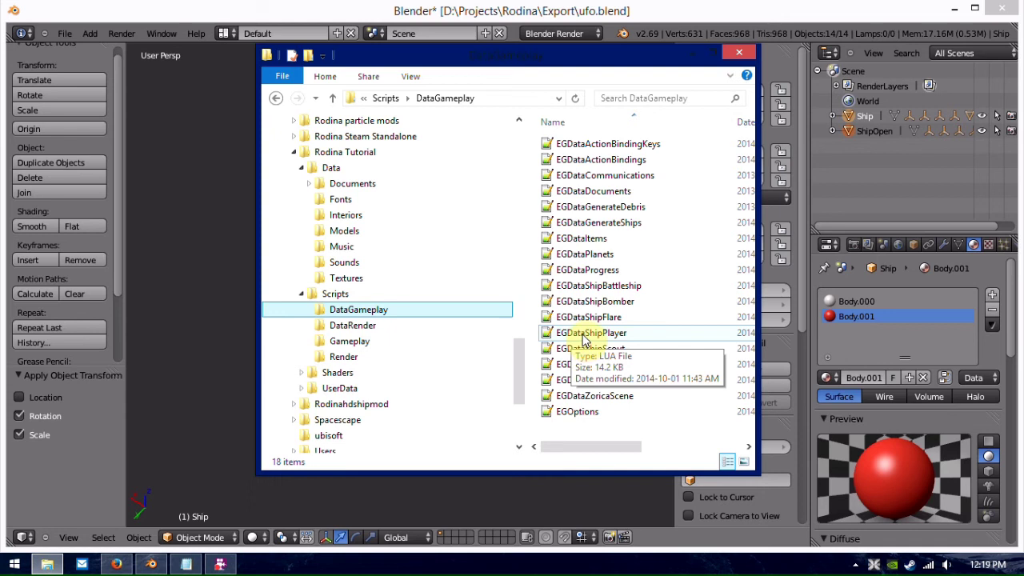
pyautogui.doubleClick(584, 337)
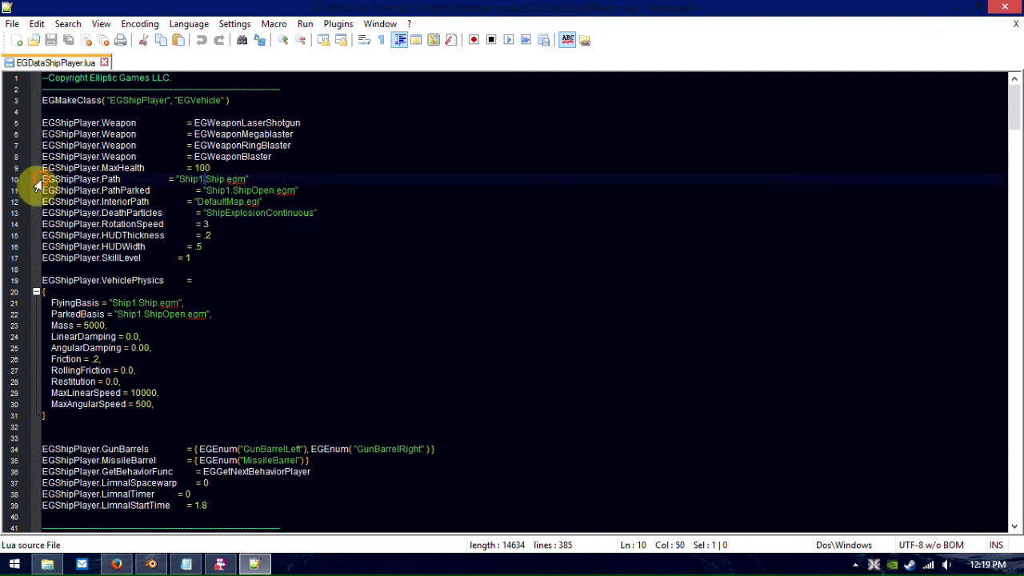
# Replace Ship1 with ufo in the Path and PathParked values on lines 10 and 11.
pyautogui.moveTo(32, 181); pyautogui.dragTo(310, 192)
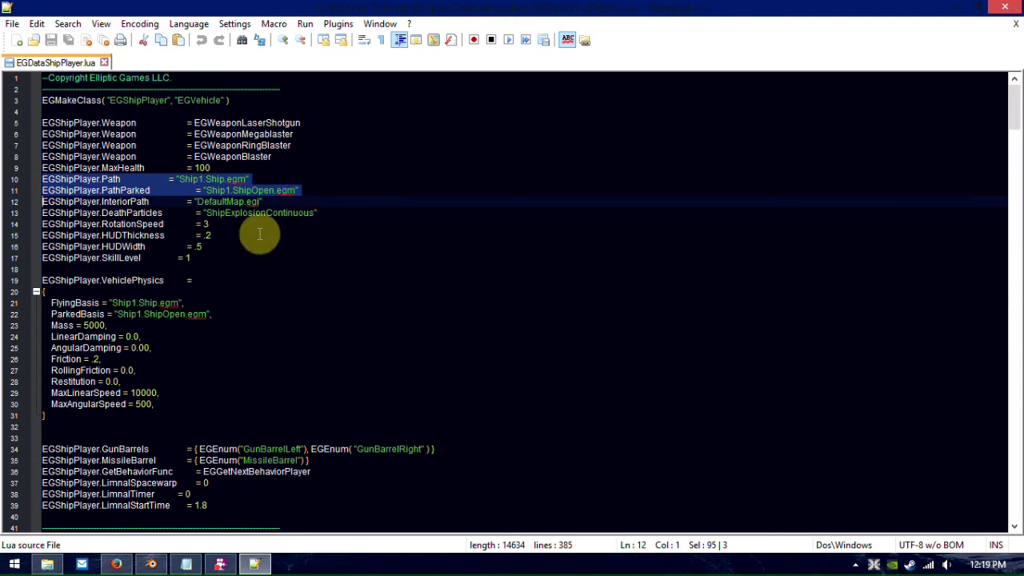
pyautogui.moveTo(51, 302); pyautogui.dragTo(212, 312)
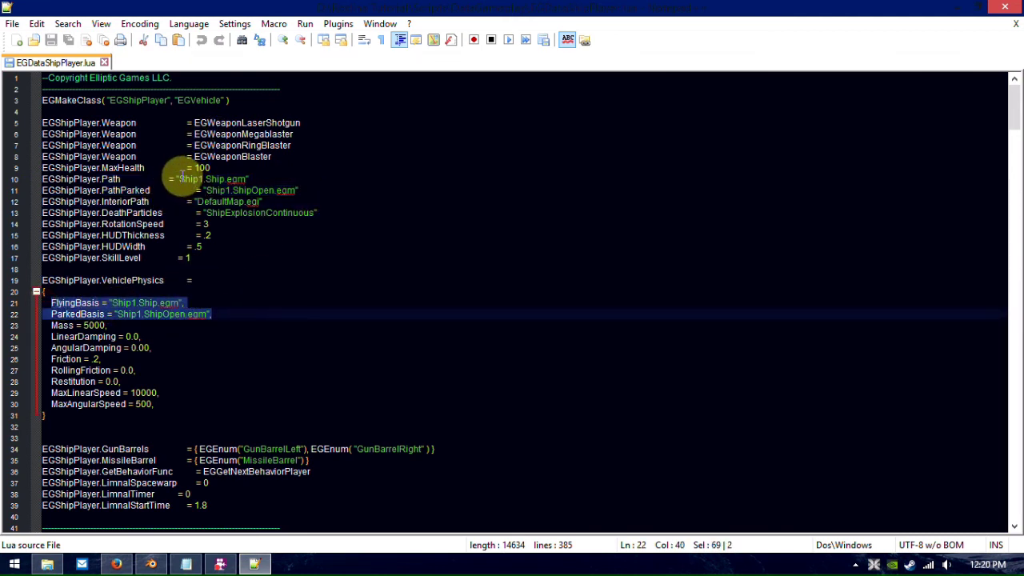
pyautogui.moveTo(180, 178); pyautogui.dragTo(204, 179)
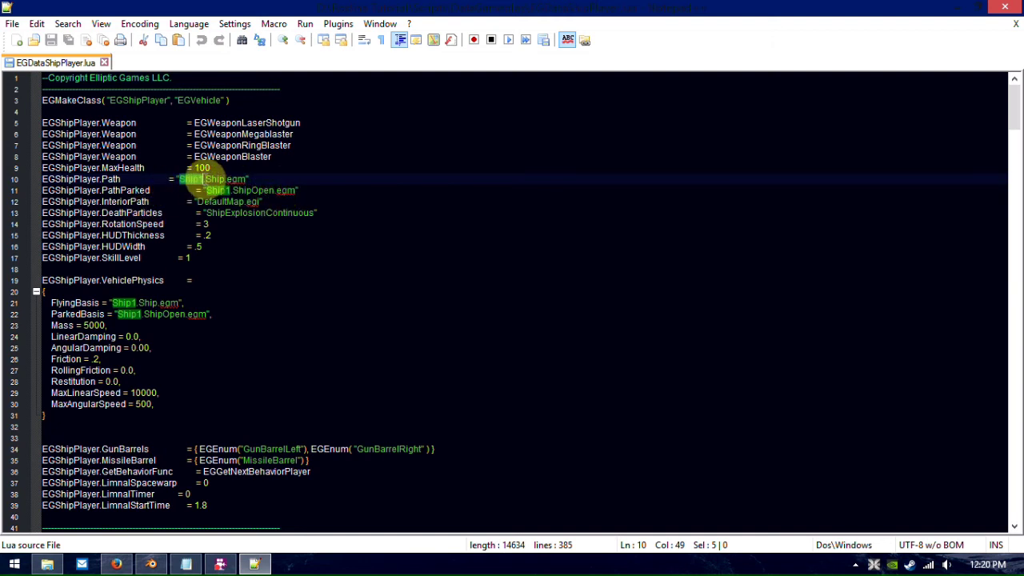
pyautogui.write('ufo')
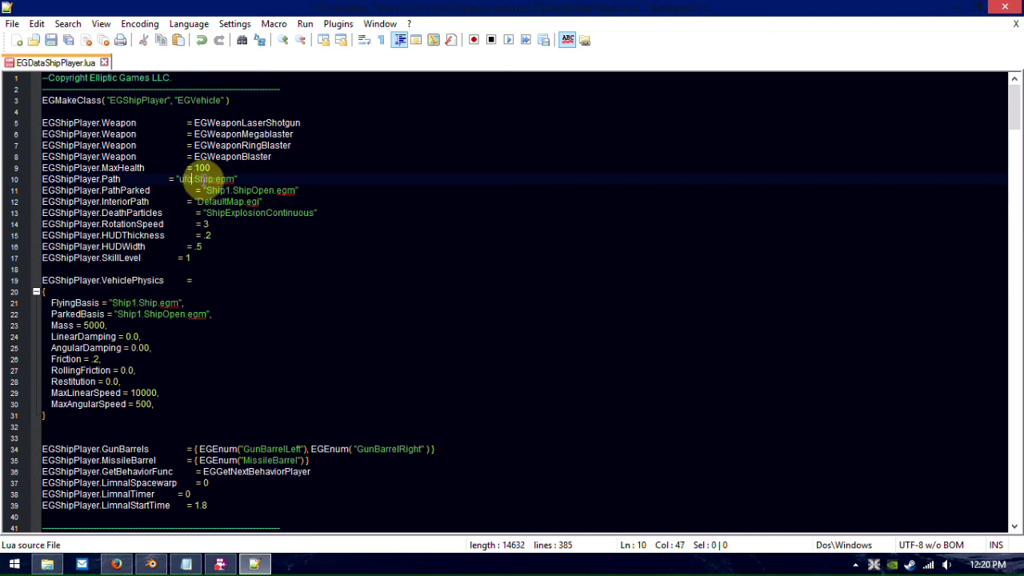
pyautogui.click(206, 191)
pyautogui.write('ufo')
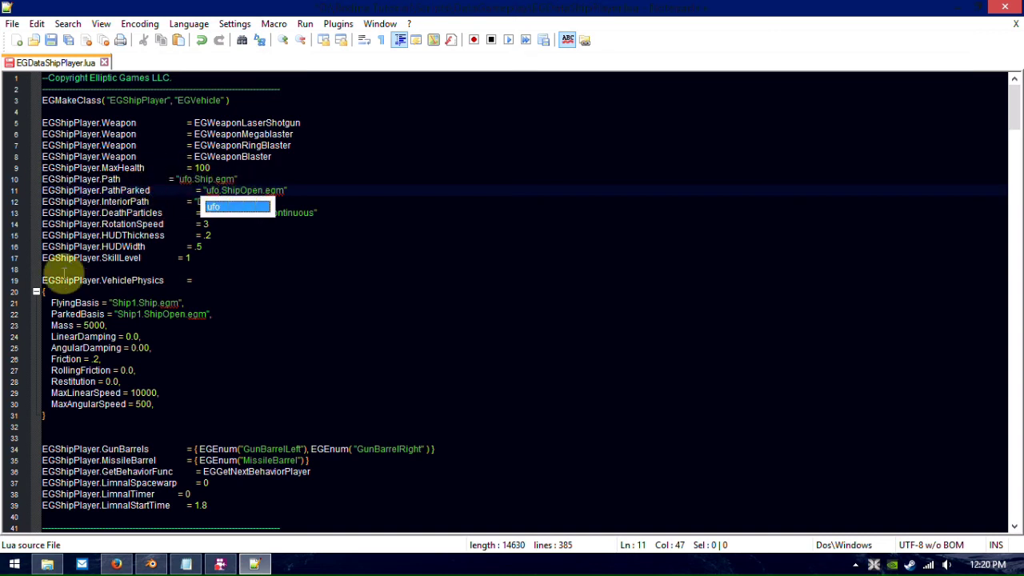
# Replace Ship1 with ufo in the FlyingBasis and ParkedBasis values on lines 21 and 22.
pyautogui.doubleClick(122, 303)
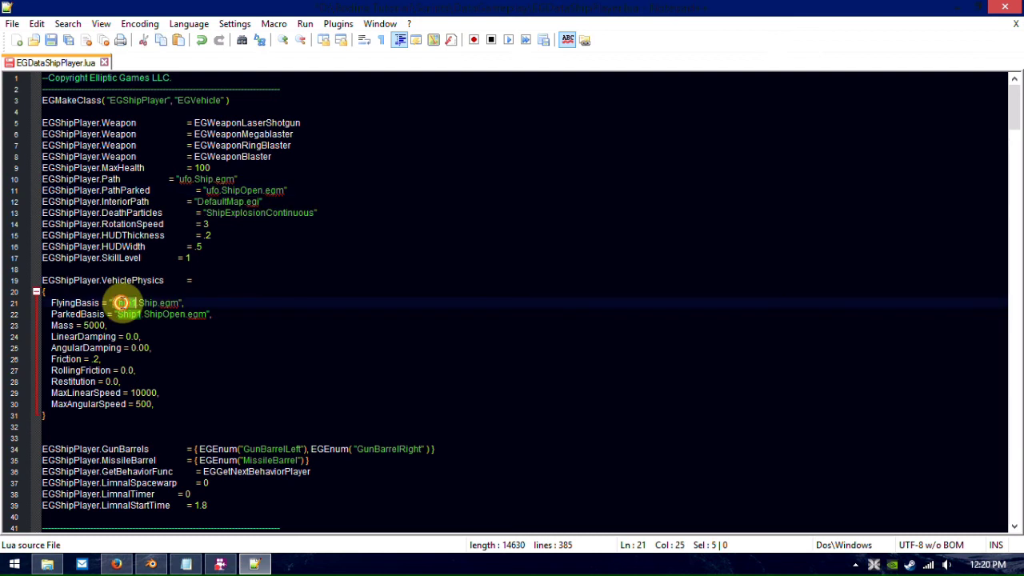
pyautogui.write('ufo')
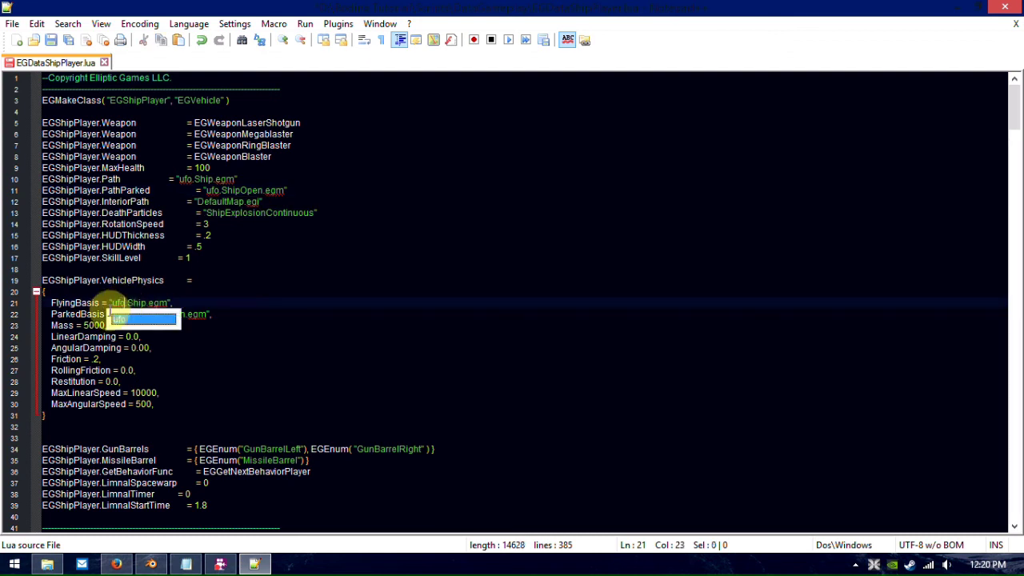
pyautogui.doubleClick(128, 314)
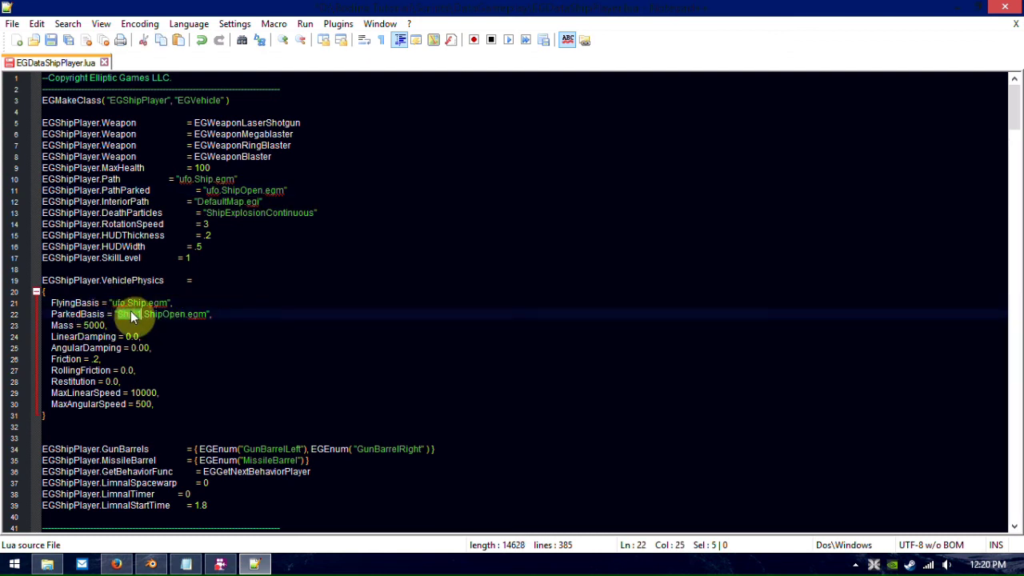
pyautogui.write('ufo')
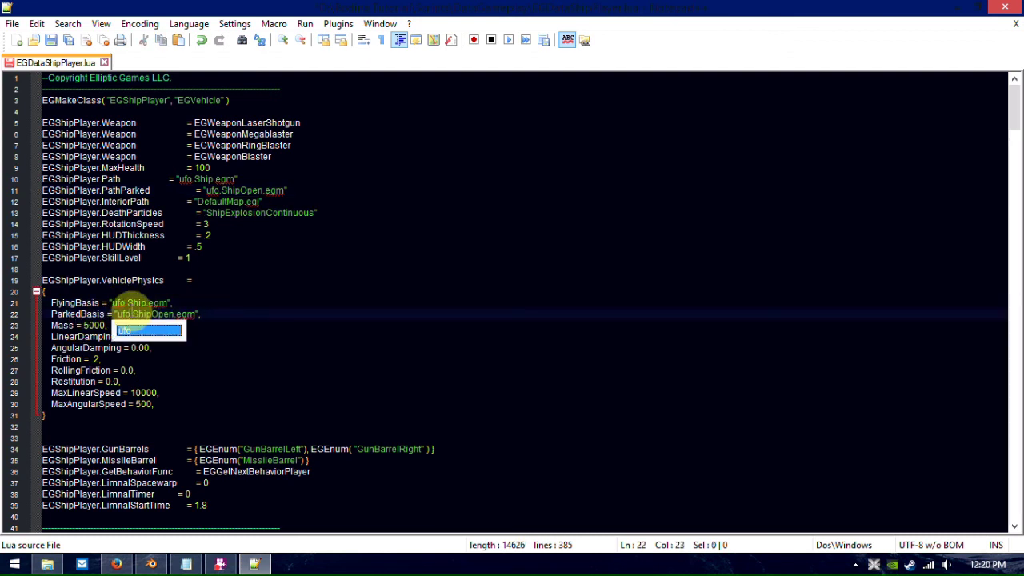
pyautogui.click(228, 315)
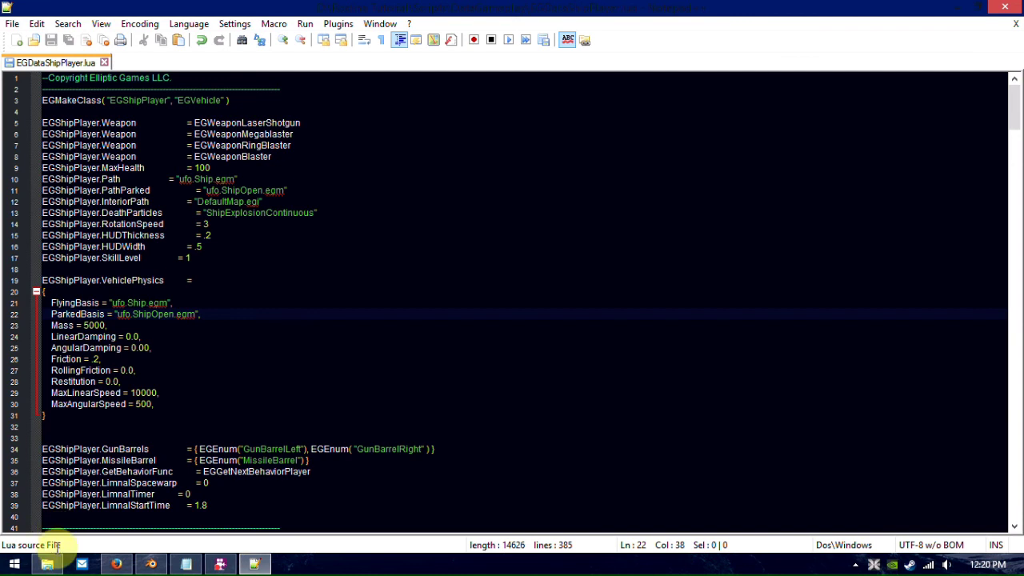
# Launch Rodina.exe from the Rodina Tutorial folder and start a new game.
pyautogui.click(50, 565)
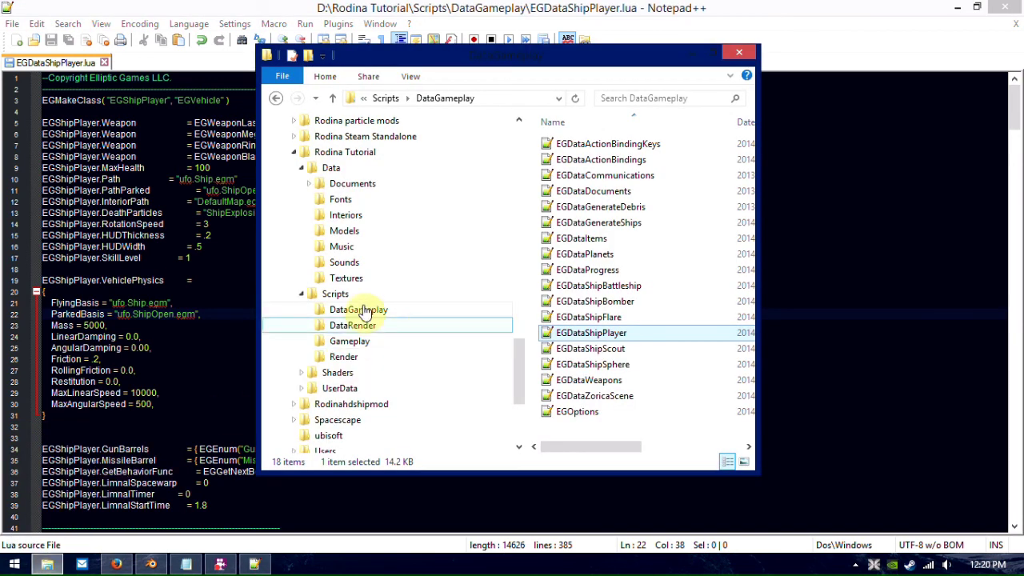
pyautogui.click(344, 156)
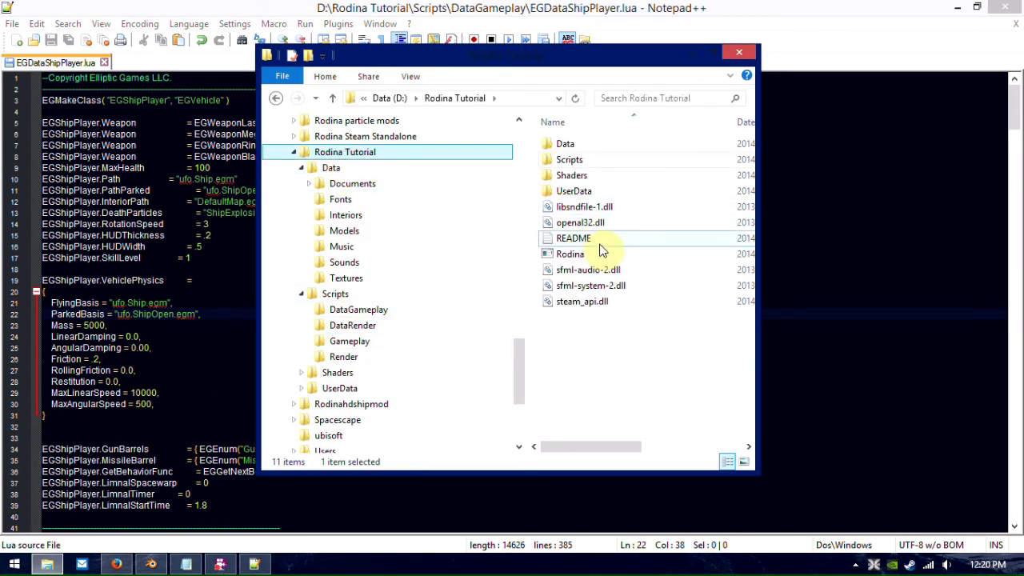
pyautogui.doubleClick(605, 256)
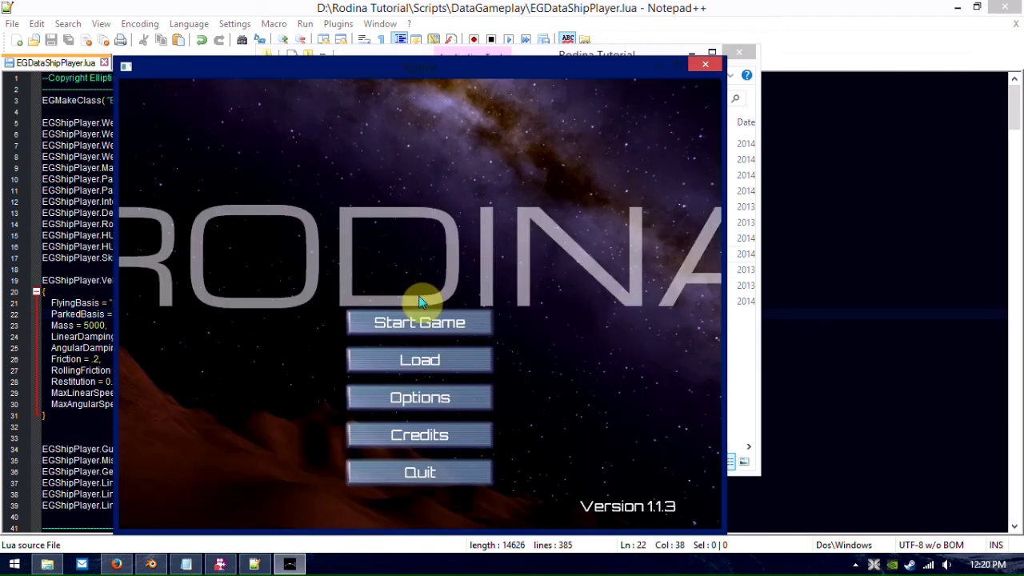
pyautogui.click(419, 322)
# Begin a Freeform game, fly and land the UFO, then release the controls with Escape.
pyautogui.click(429, 366)
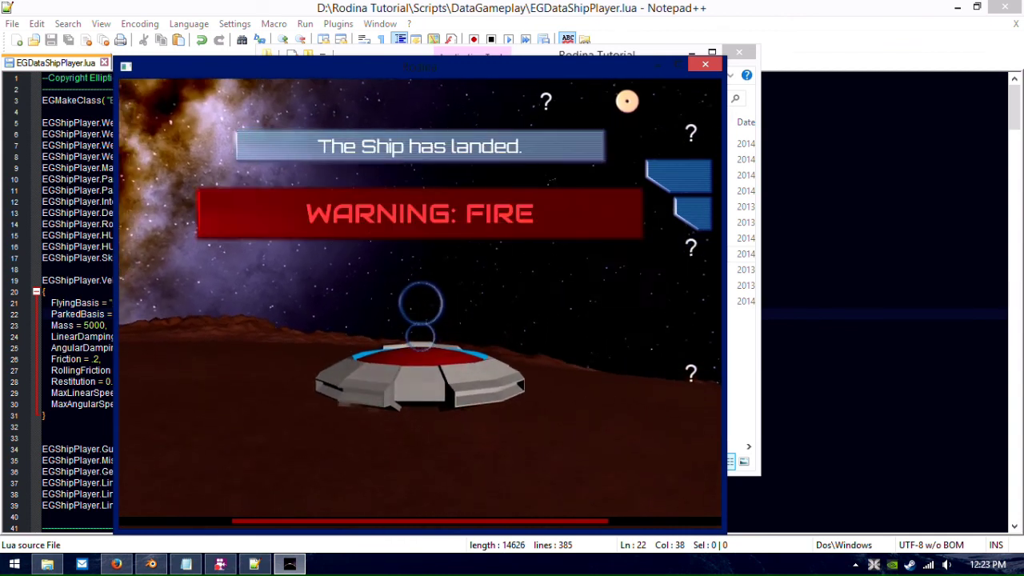
pyautogui.press('Escape')
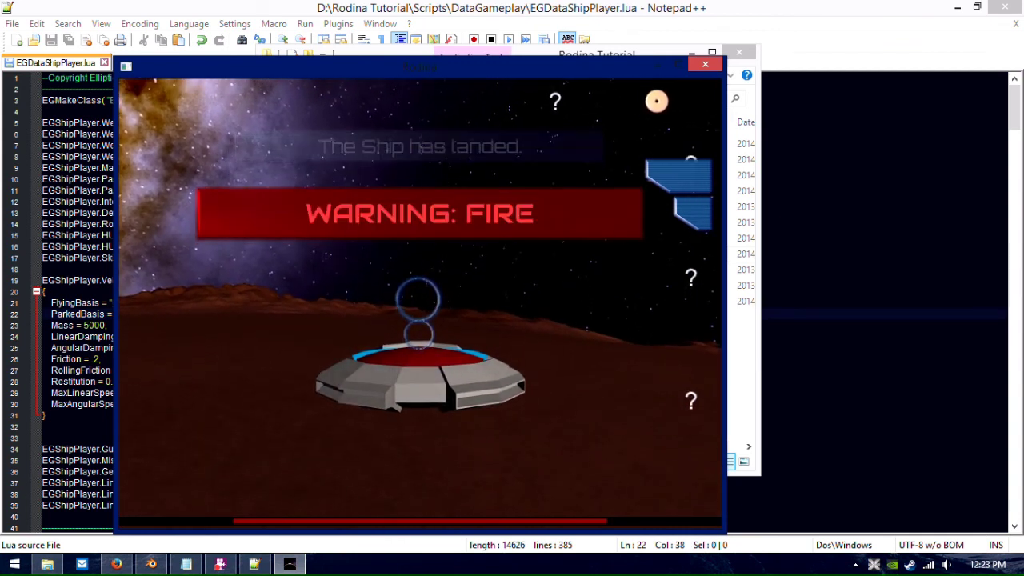
pyautogui.press('Escape')
pyautogui.press('Escape')
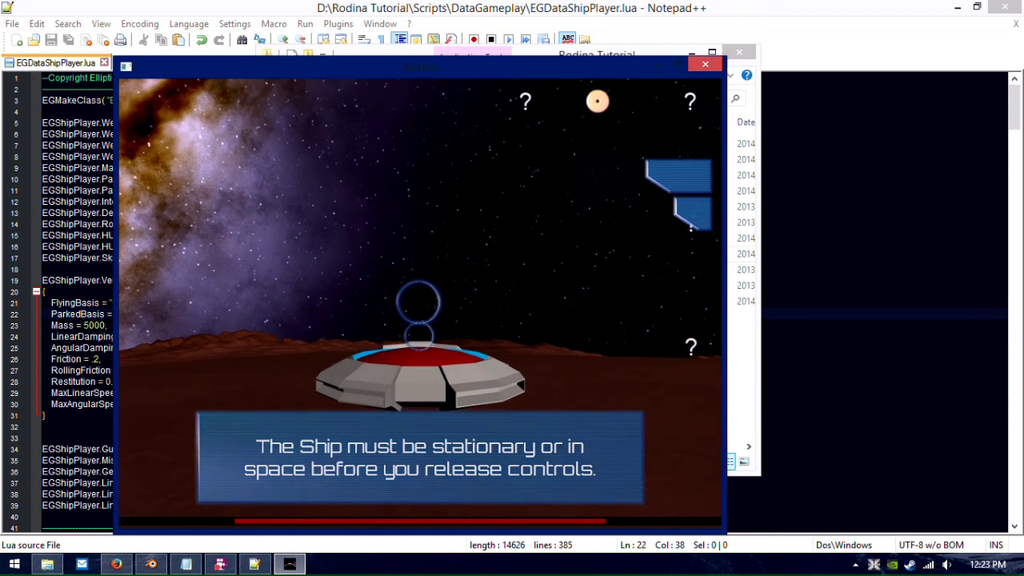
pyautogui.press('Escape')
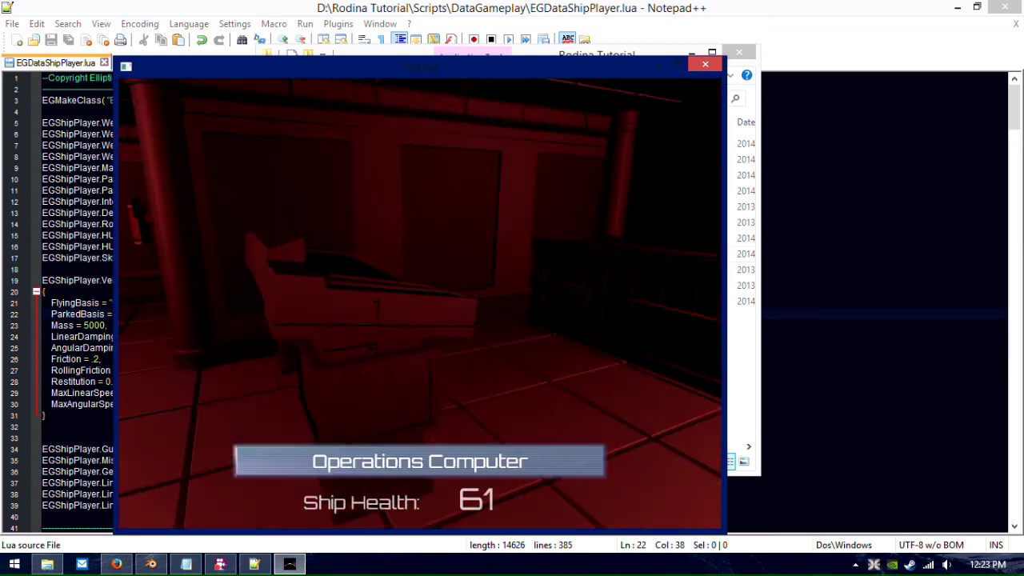
# Check ship health and air pressure on the Operations Computer's SHIP tab, then close the panel.
pyautogui.press('e')
pyautogui.click(496, 215)
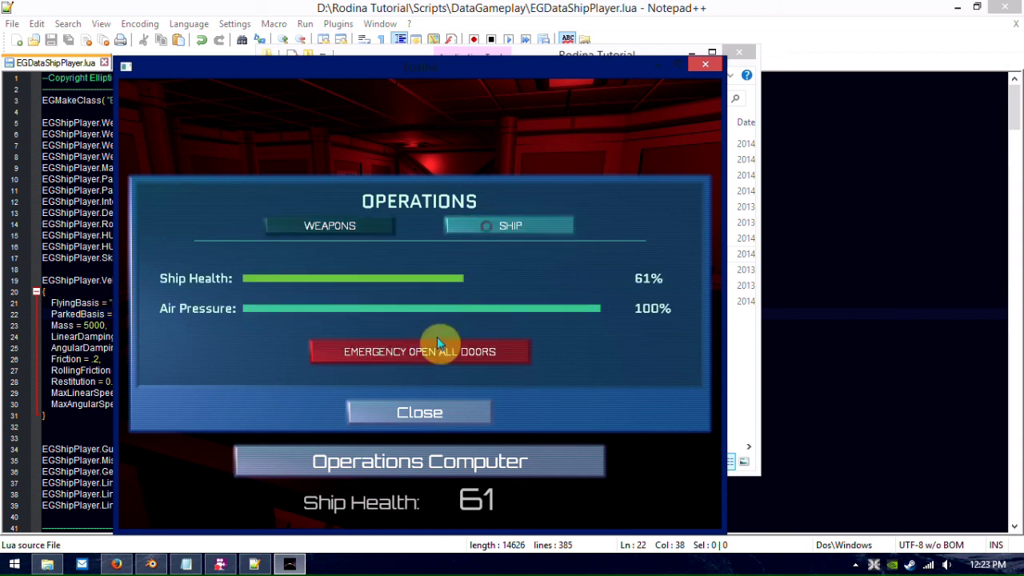
pyautogui.click(434, 345)
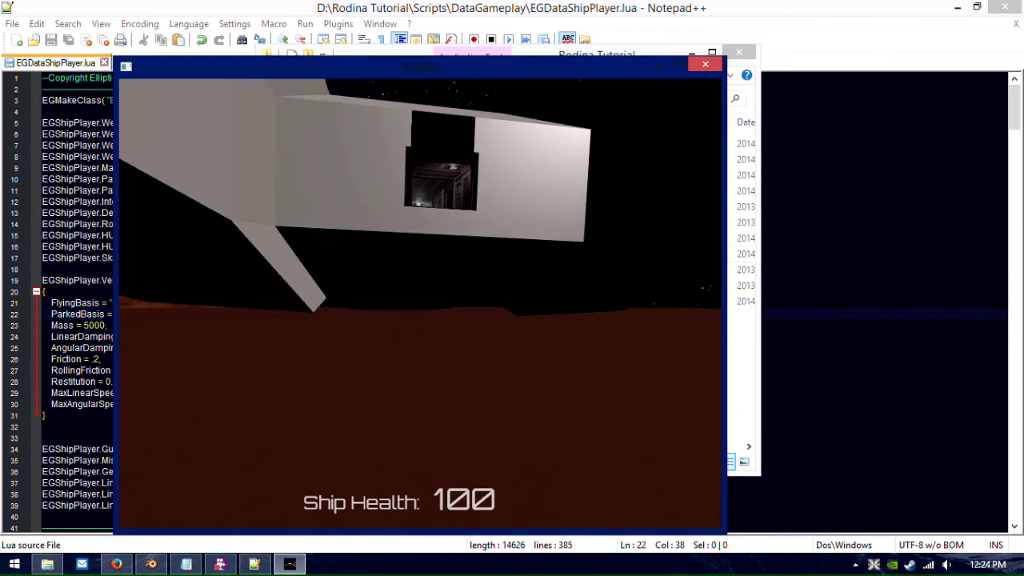
# Switch to the external view to see the UFO model from outside.
pyautogui.press('e')
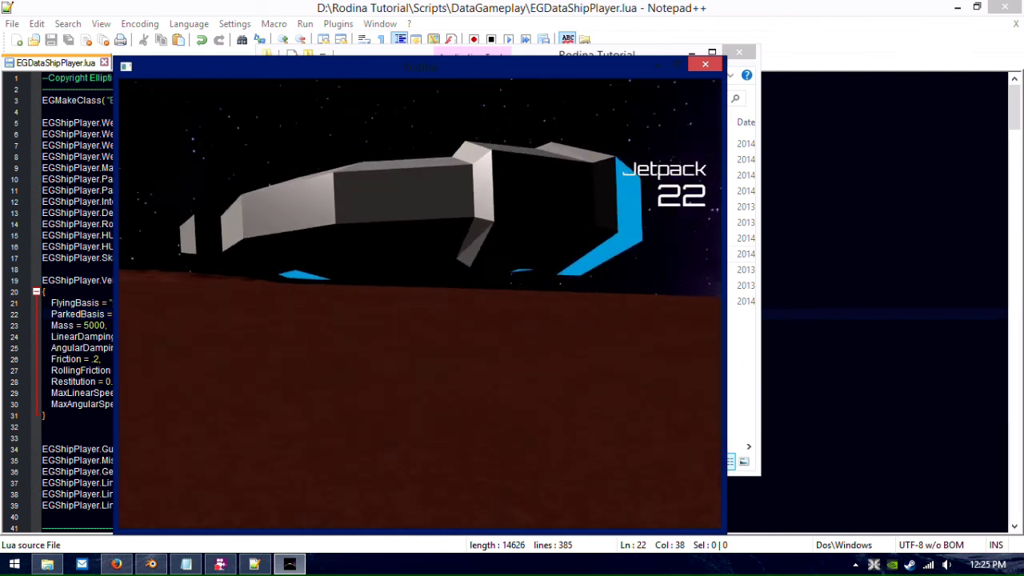